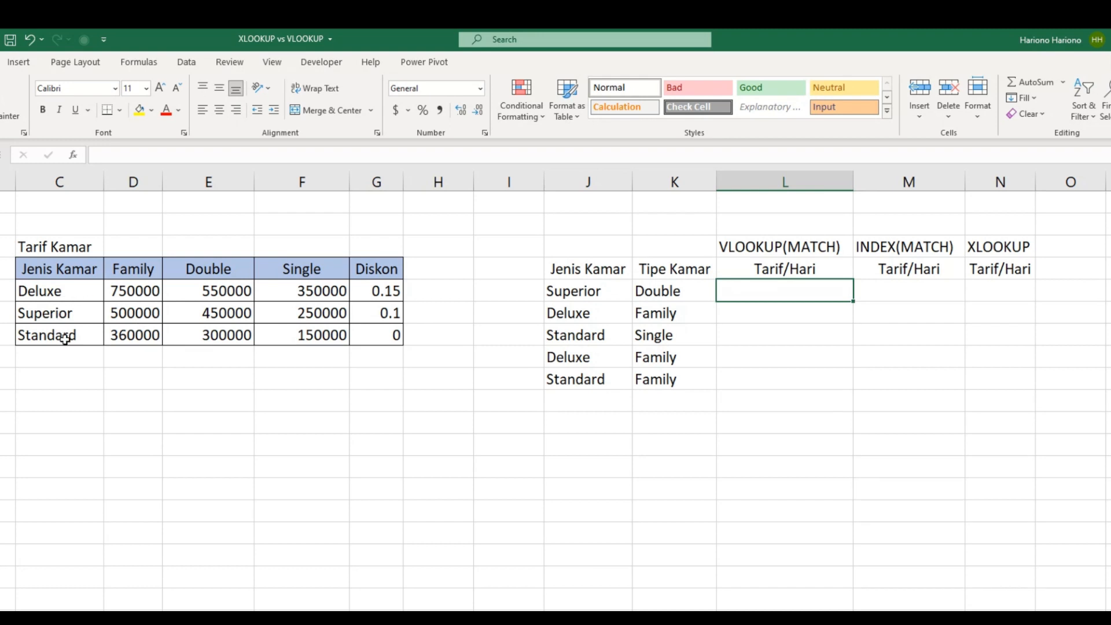
# - Examine the room classes, room type headers and rates in the Tarif Kamar table
pyautogui.moveTo(75, 290); pyautogui.dragTo(74, 336)
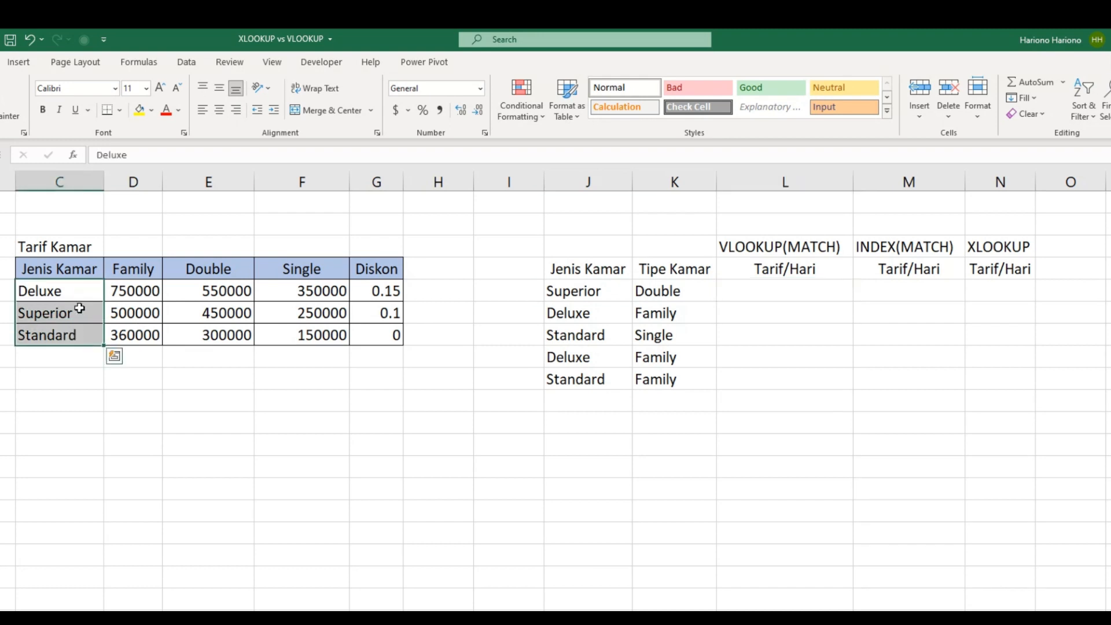
pyautogui.moveTo(134, 272); pyautogui.dragTo(384, 273)
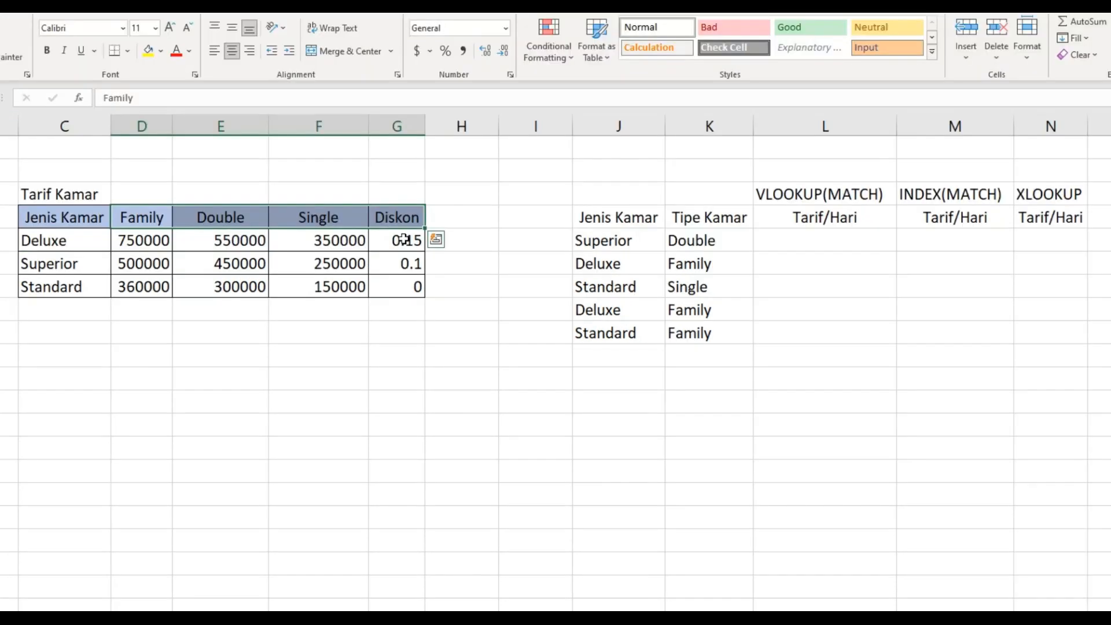
pyautogui.moveTo(142, 242); pyautogui.dragTo(366, 290)
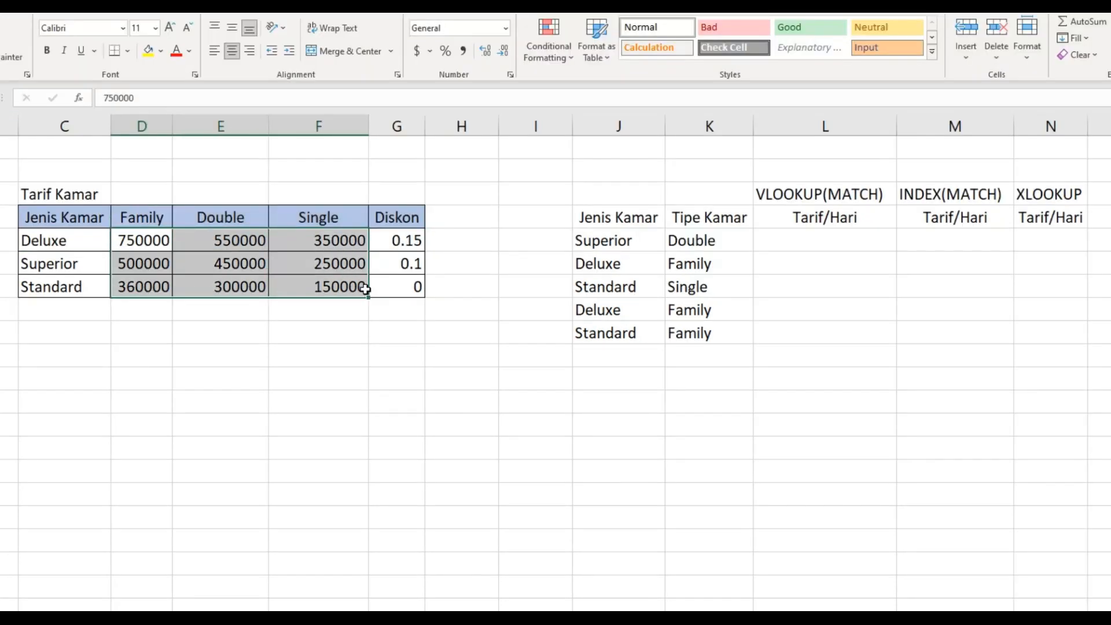
pyautogui.click(81, 249)
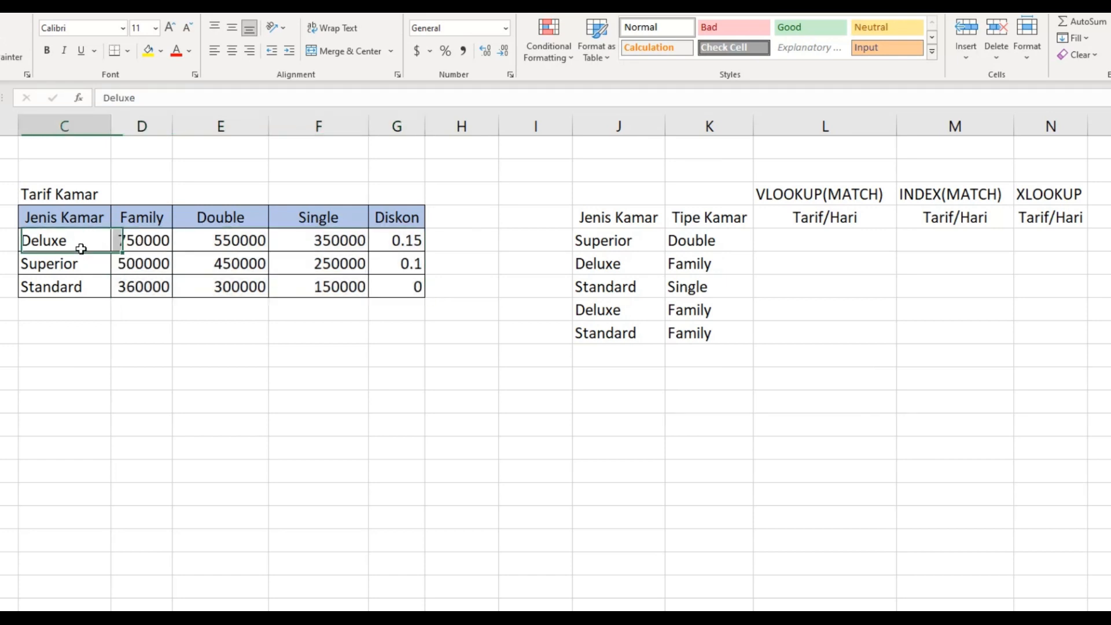
pyautogui.click(130, 241)
pyautogui.click(248, 243)
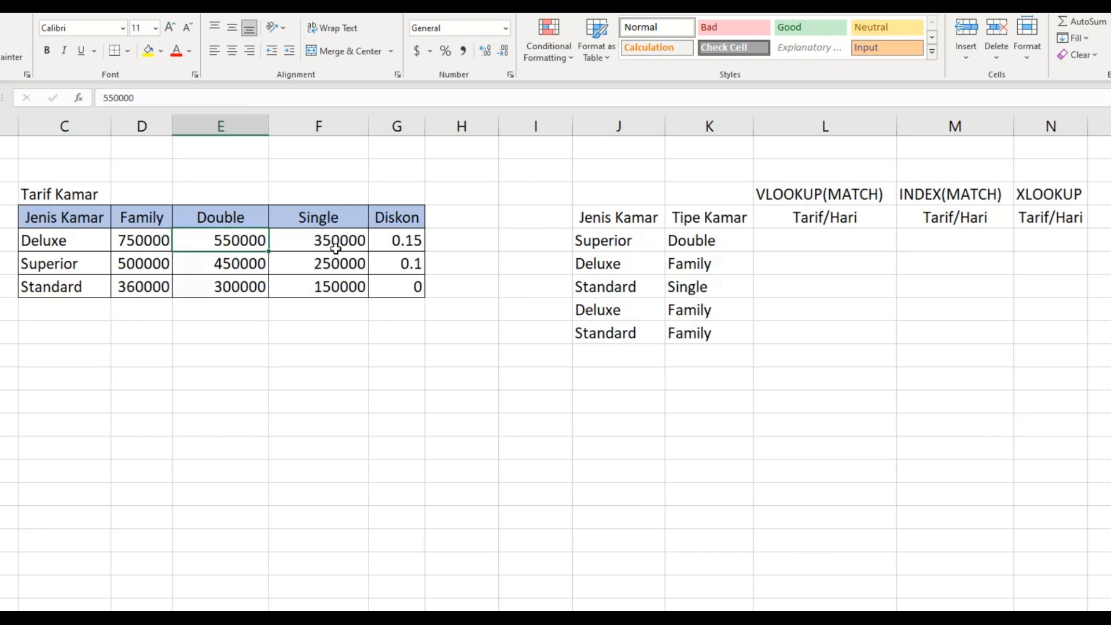
# - Start a VLOOKUP formula in L5 with J5 as the lookup value and $C$5:$G$7 as the absolute table array
pyautogui.click(801, 240)
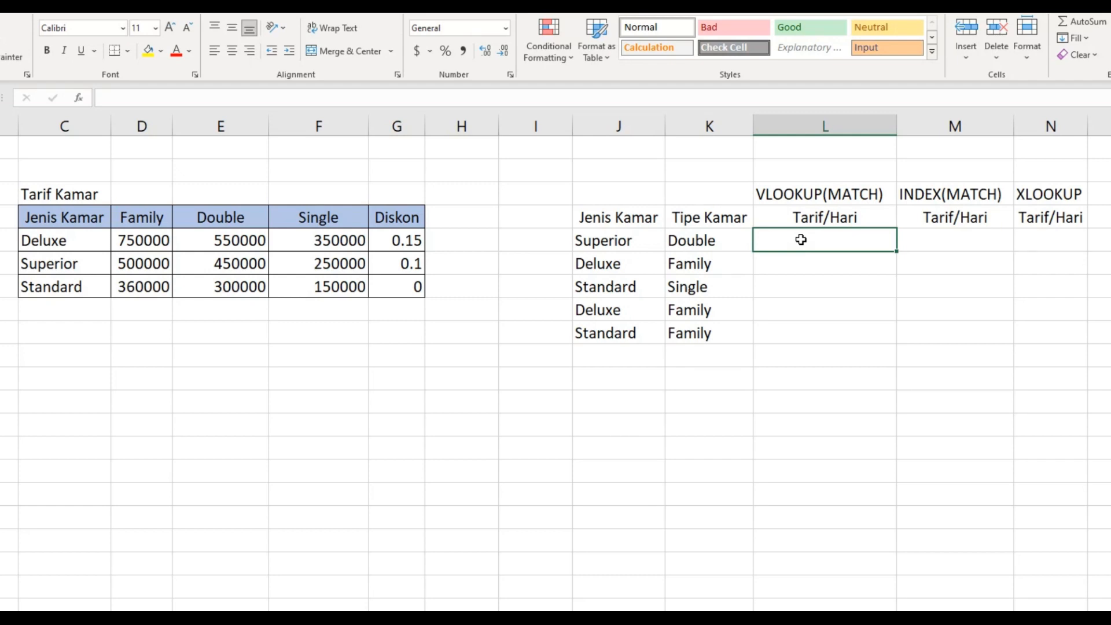
pyautogui.write('=VL')
pyautogui.press('Tab')
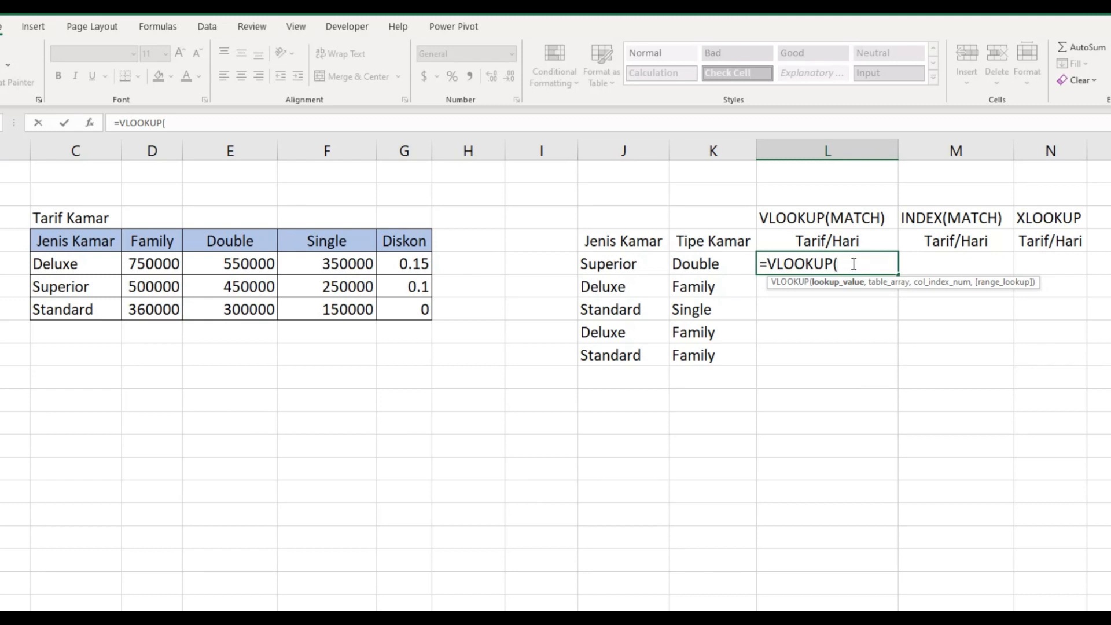
pyautogui.click(629, 261)
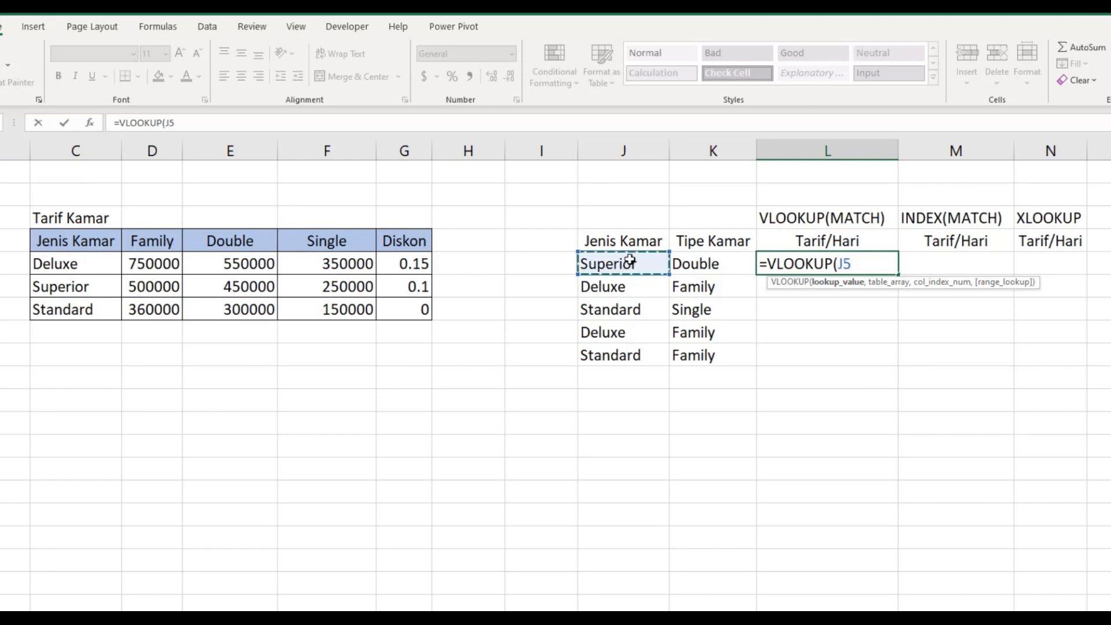
pyautogui.write(',')
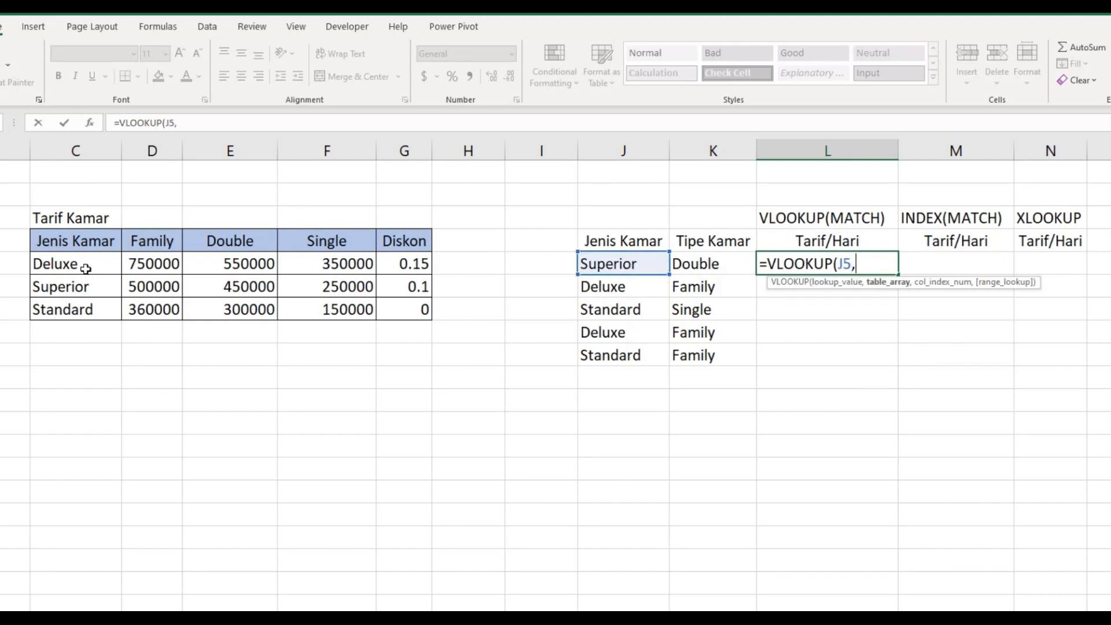
pyautogui.moveTo(86, 267); pyautogui.dragTo(391, 312)
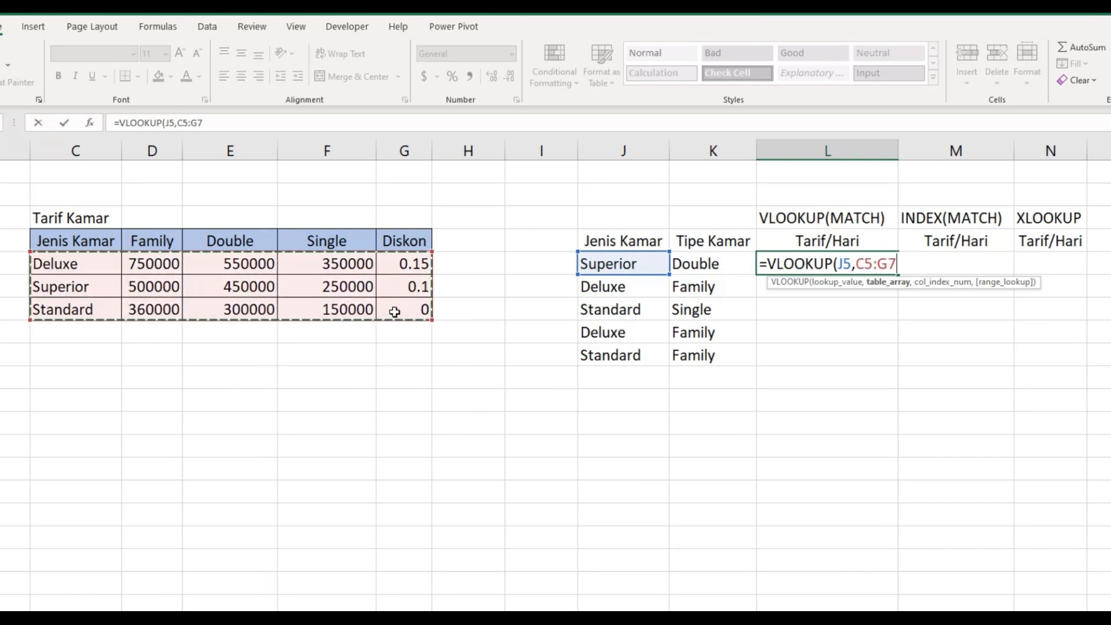
pyautogui.press('F4')
pyautogui.write(',')
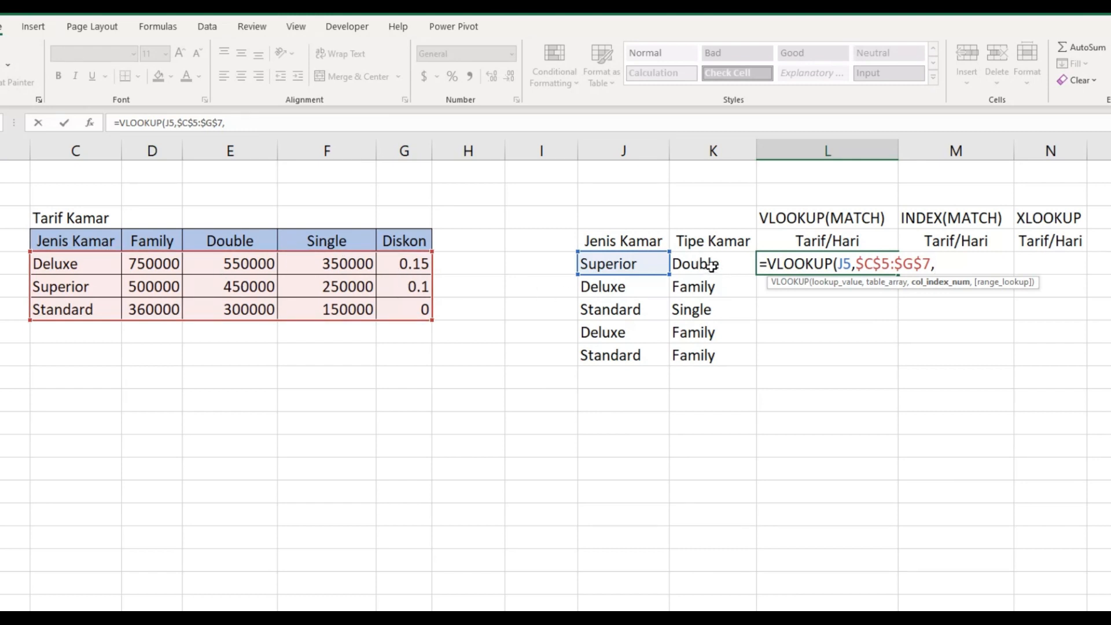
# - Nest a MATCH as the VLOOKUP column index, finding K5 in $C$4:$G$4 with exact match type 0
pyautogui.write('MATCH(')
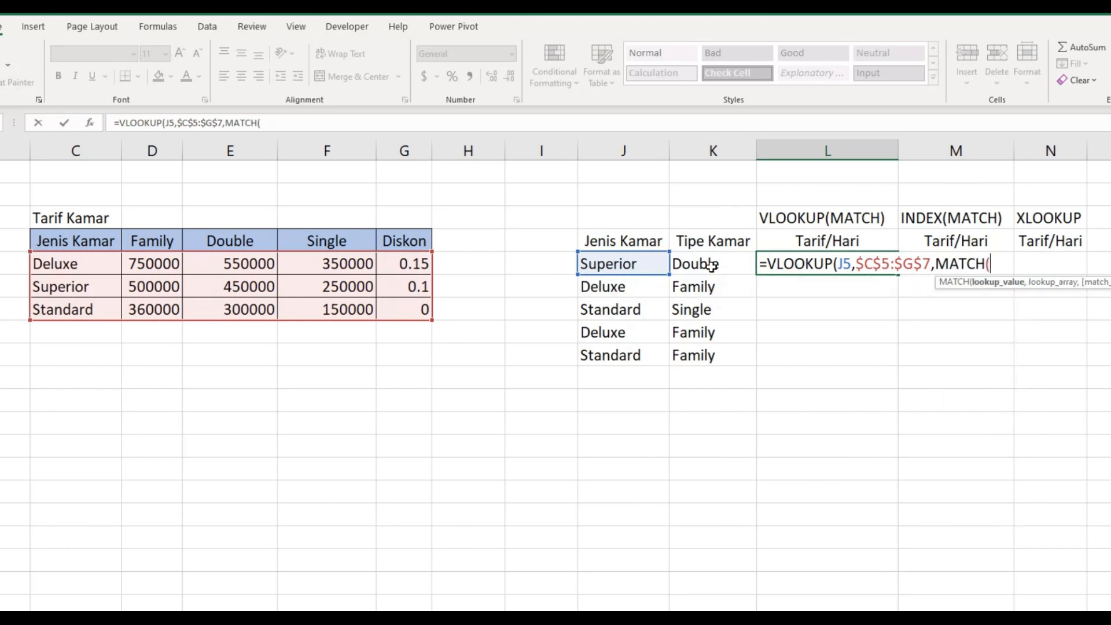
pyautogui.click(712, 264)
pyautogui.write(',')
pyautogui.moveTo(84, 198); pyautogui.dragTo(334, 198)
pyautogui.press('F4')
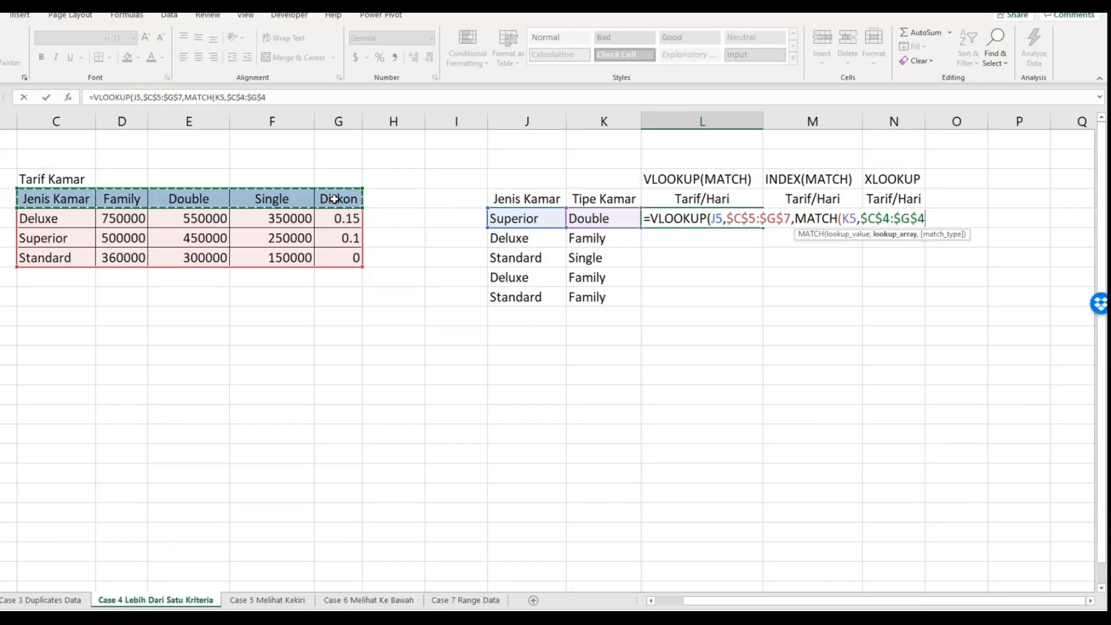
pyautogui.write(',')
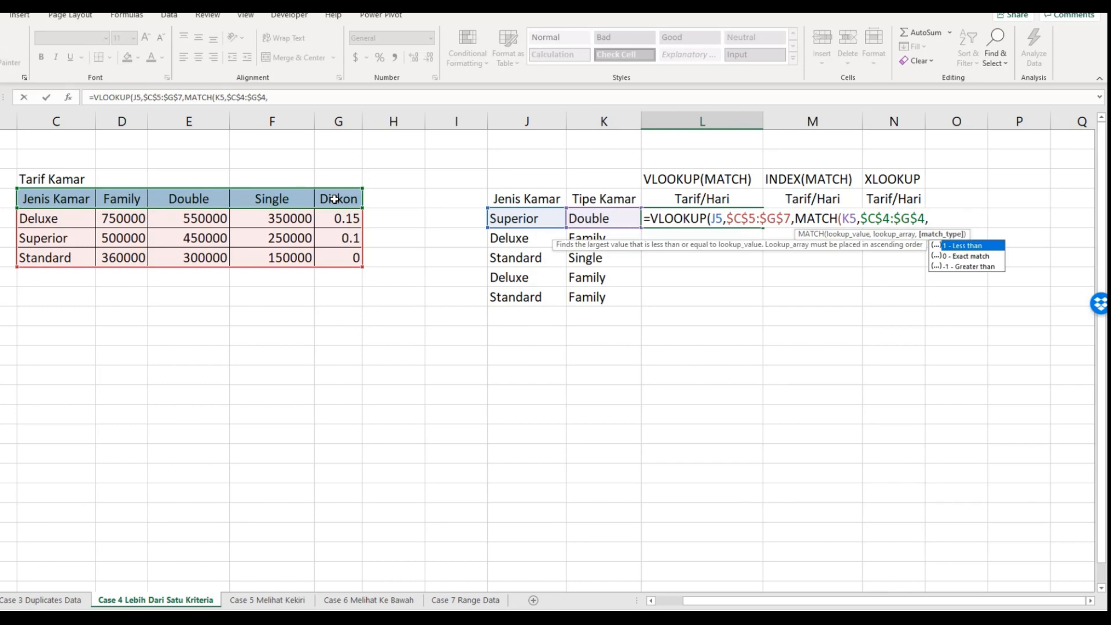
pyautogui.press('Down')
pyautogui.press('Tab')
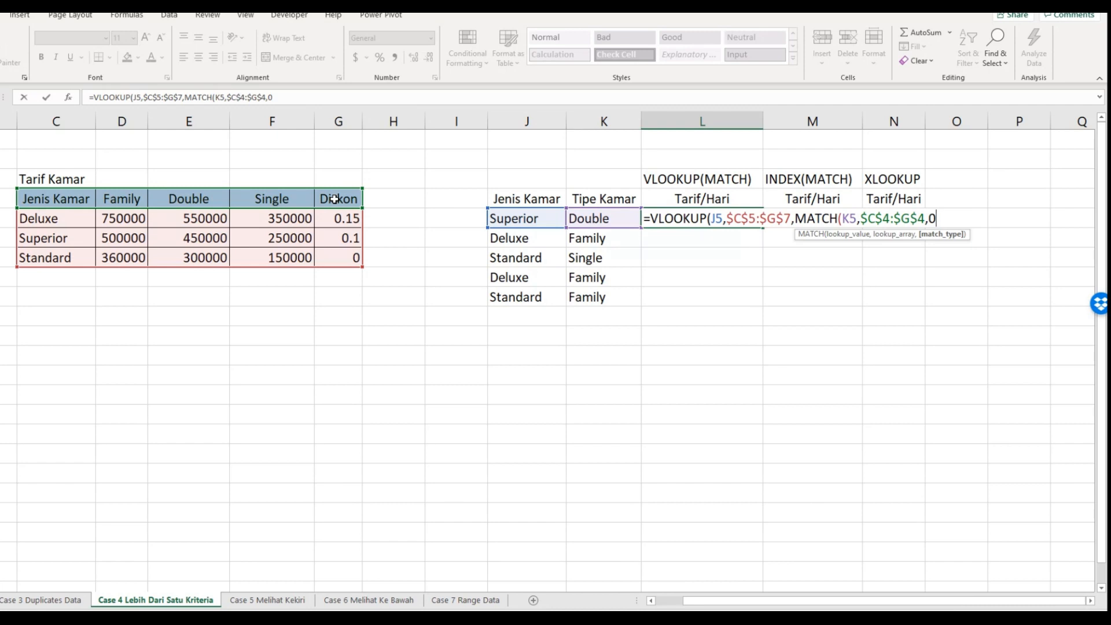
pyautogui.write('),')
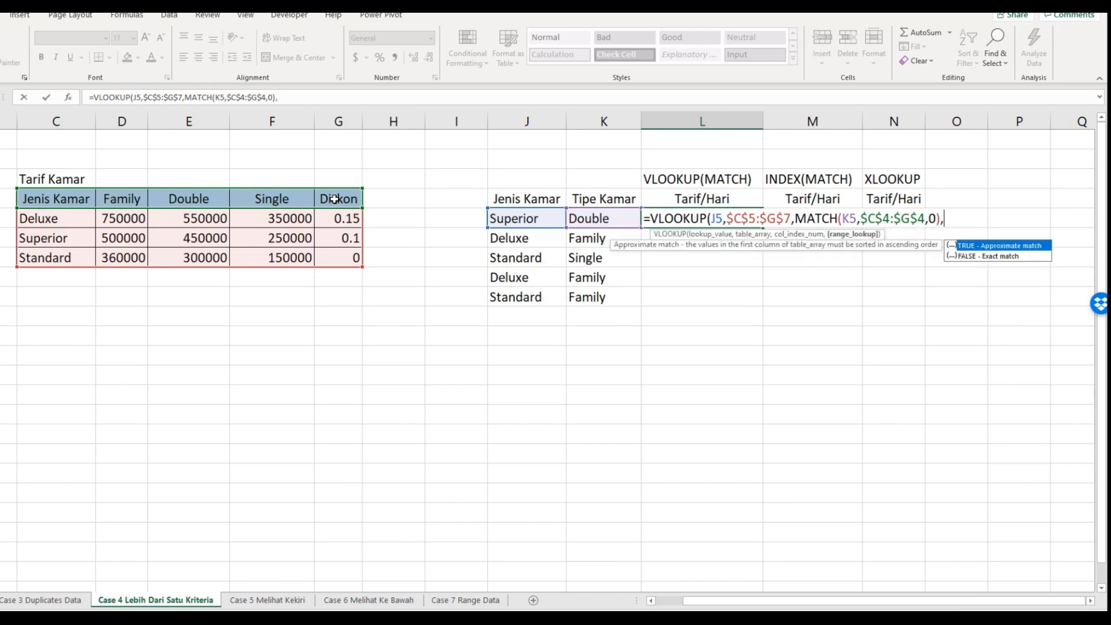
# - Complete the VLOOKUP in L5 with FALSE for exact match, accept the formula correction, and fill it down to L9
pyautogui.press('Down')
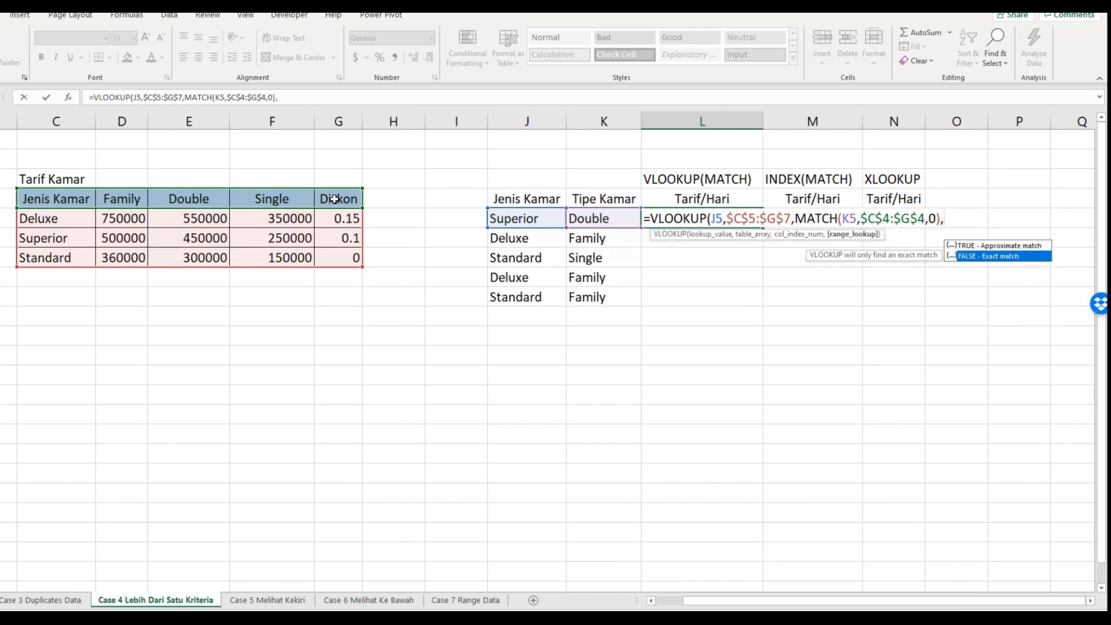
pyautogui.press('Tab')
pyautogui.press('Return')
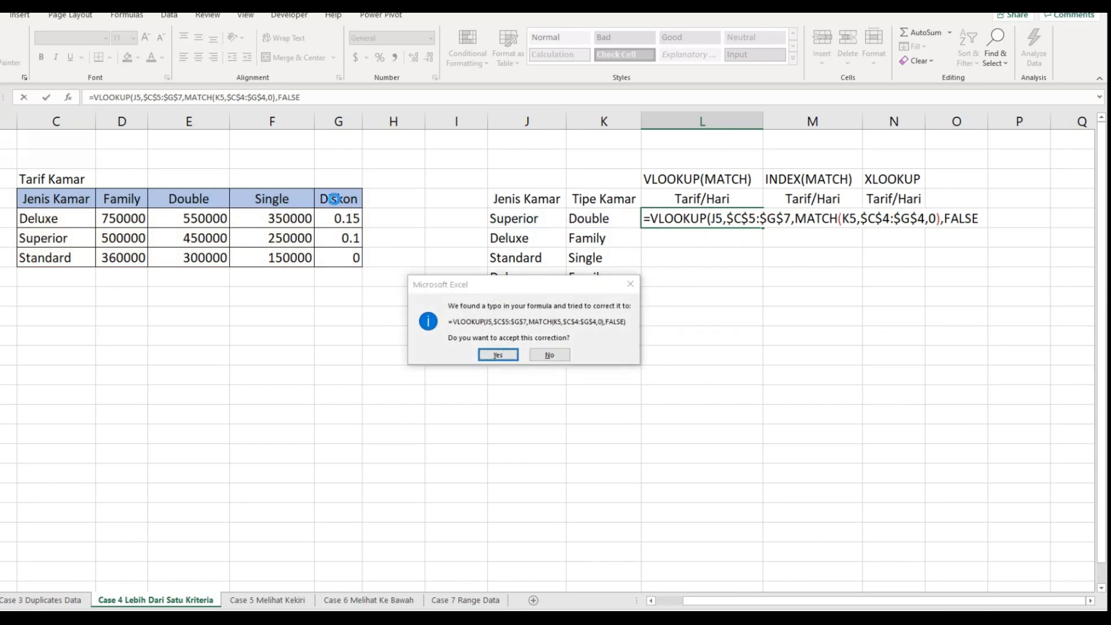
pyautogui.press('Return')
pyautogui.click(707, 217)
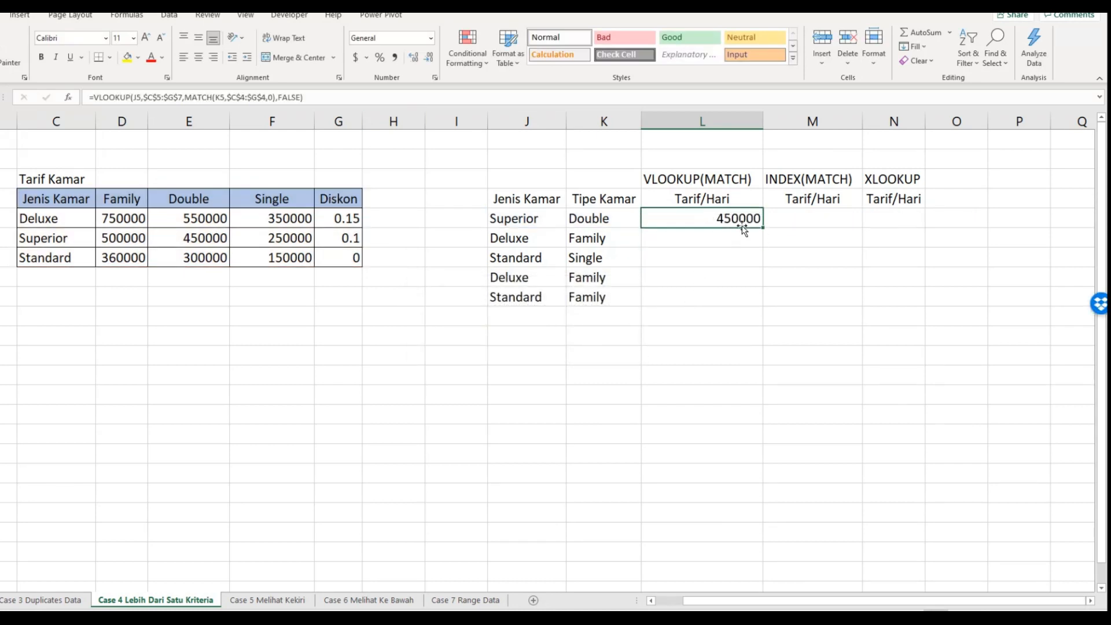
pyautogui.doubleClick(764, 225)
# - Check the filled VLOOKUP rates against the matching room class and type in the Tarif Kamar table
pyautogui.click(738, 255)
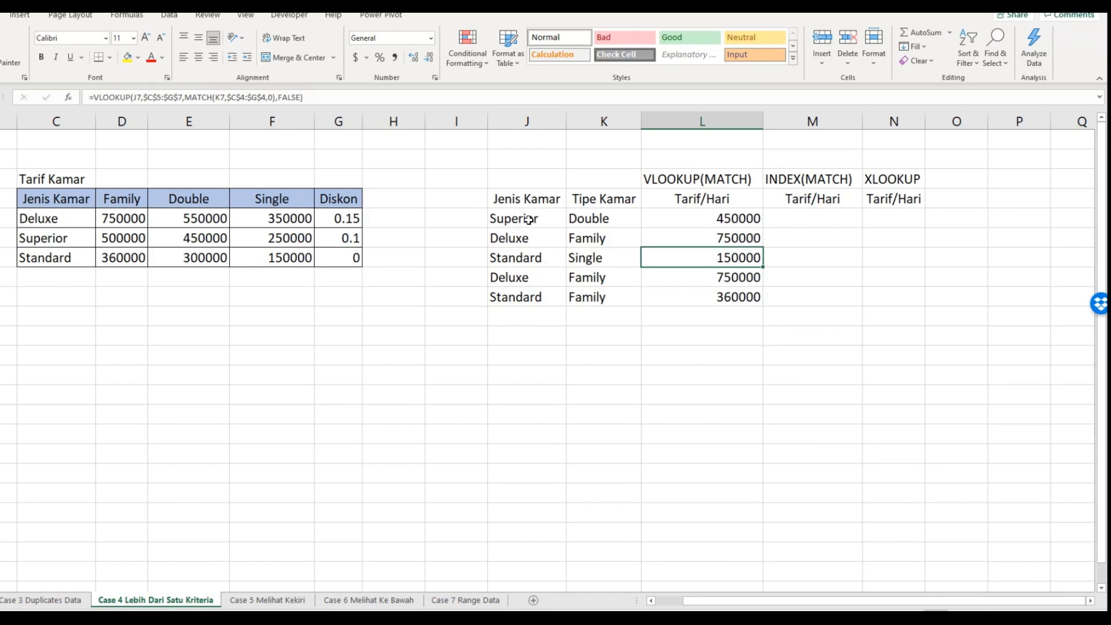
pyautogui.moveTo(523, 282); pyautogui.dragTo(616, 283)
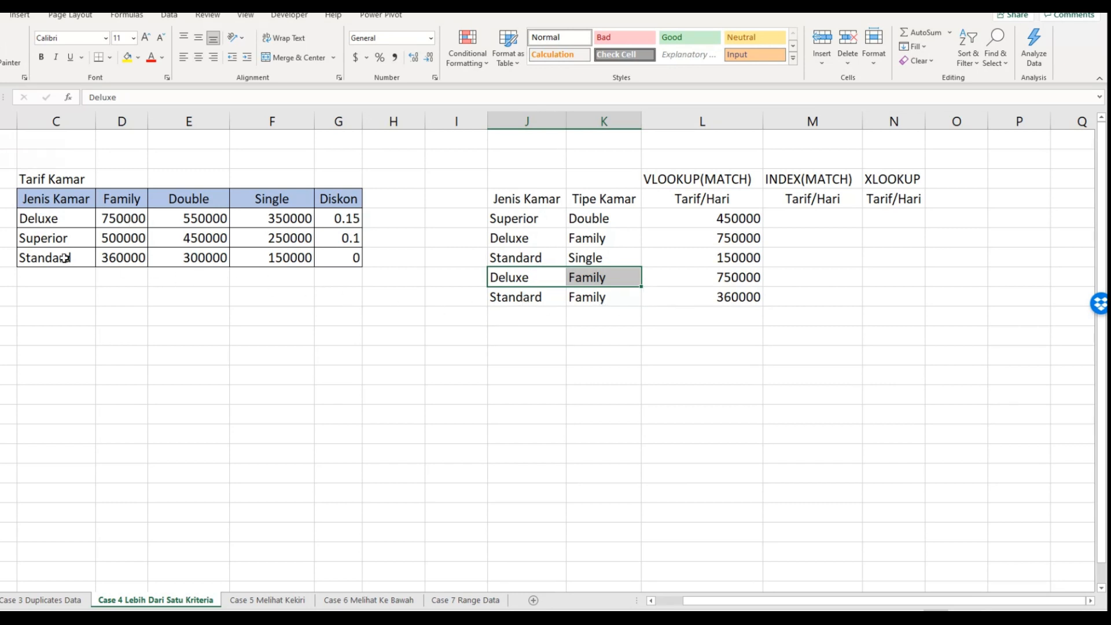
pyautogui.click(124, 258)
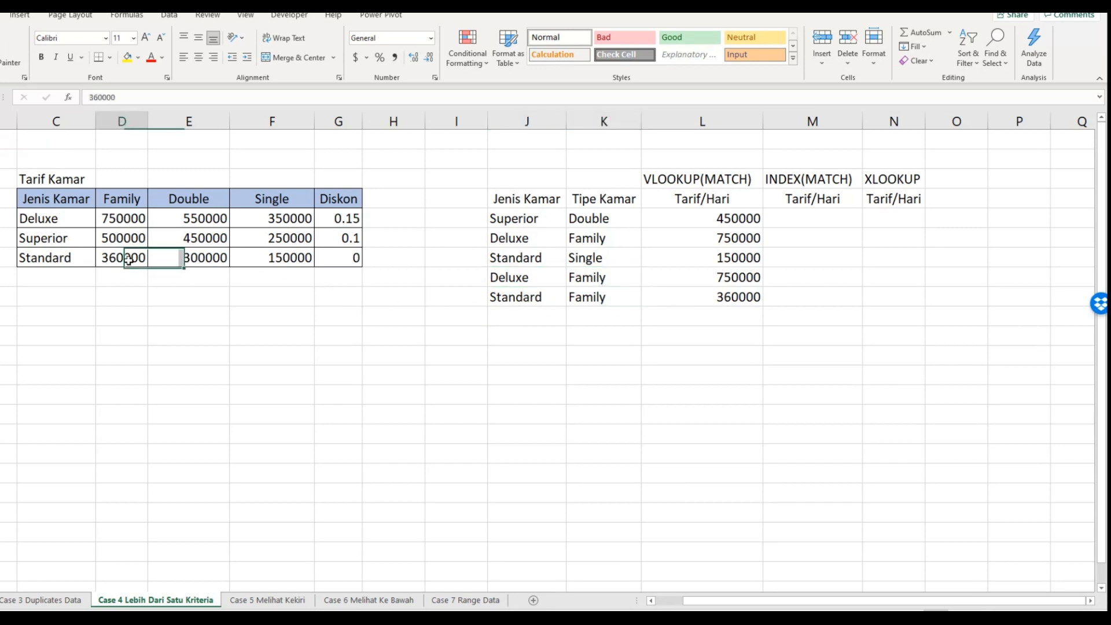
pyautogui.click(720, 223)
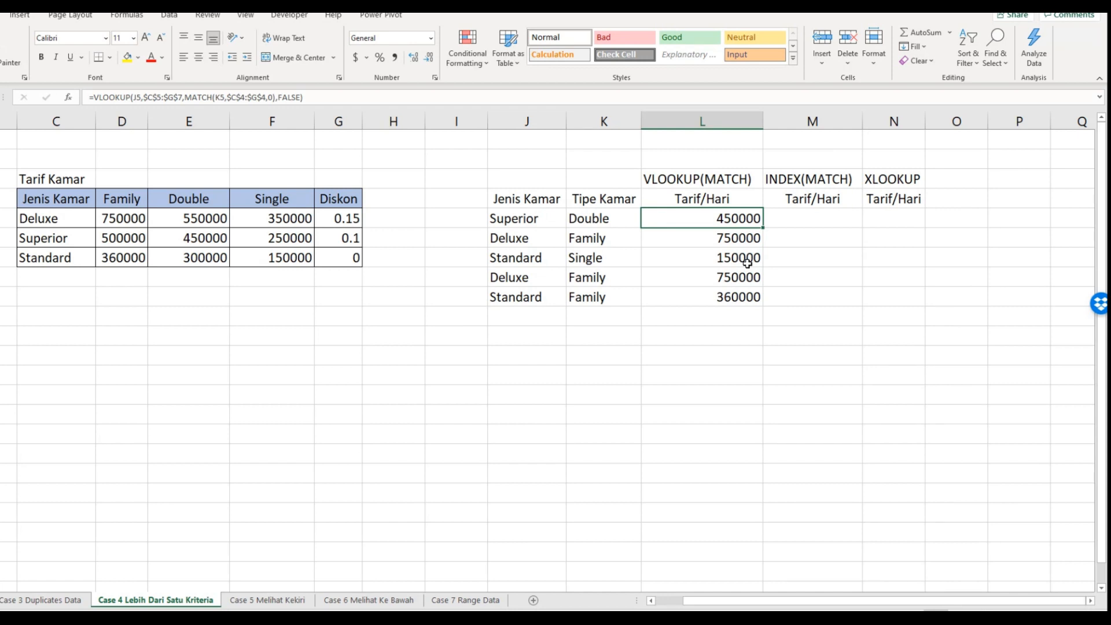
# - Start an INDEX formula in M5 with the absolute range $D$5:$F$7 as its array
pyautogui.click(813, 219)
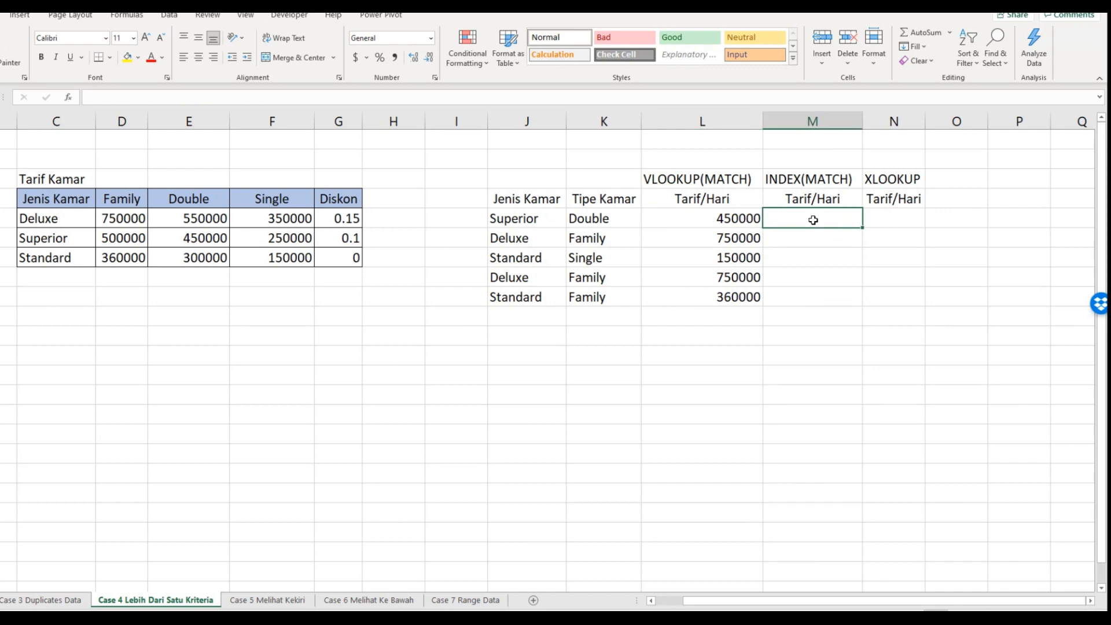
pyautogui.write('=INDEX(')
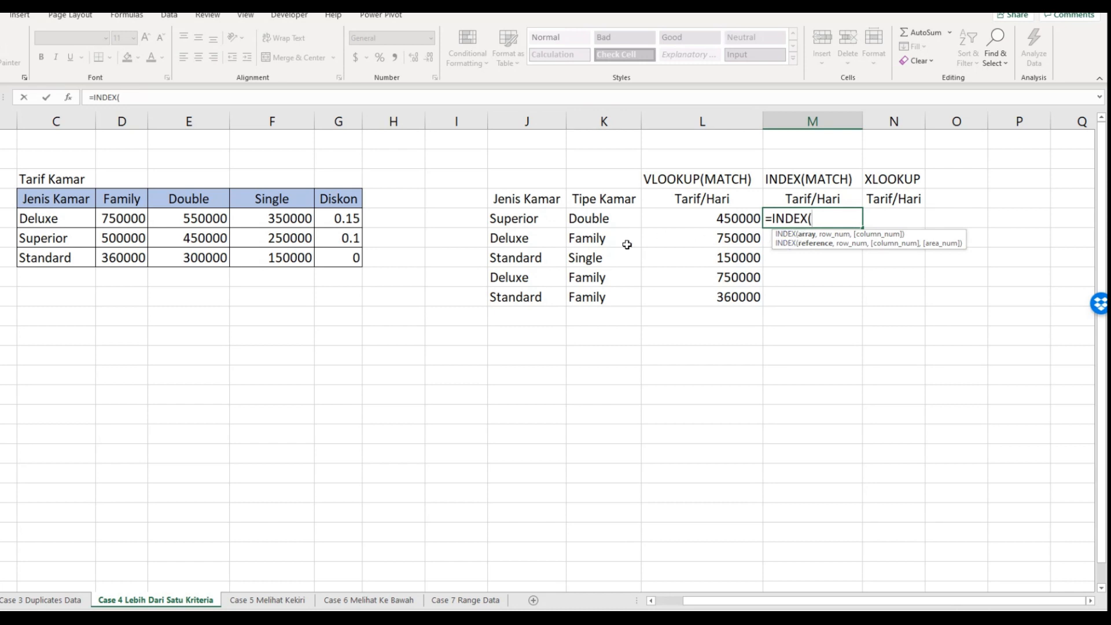
pyautogui.moveTo(123, 218); pyautogui.dragTo(259, 258)
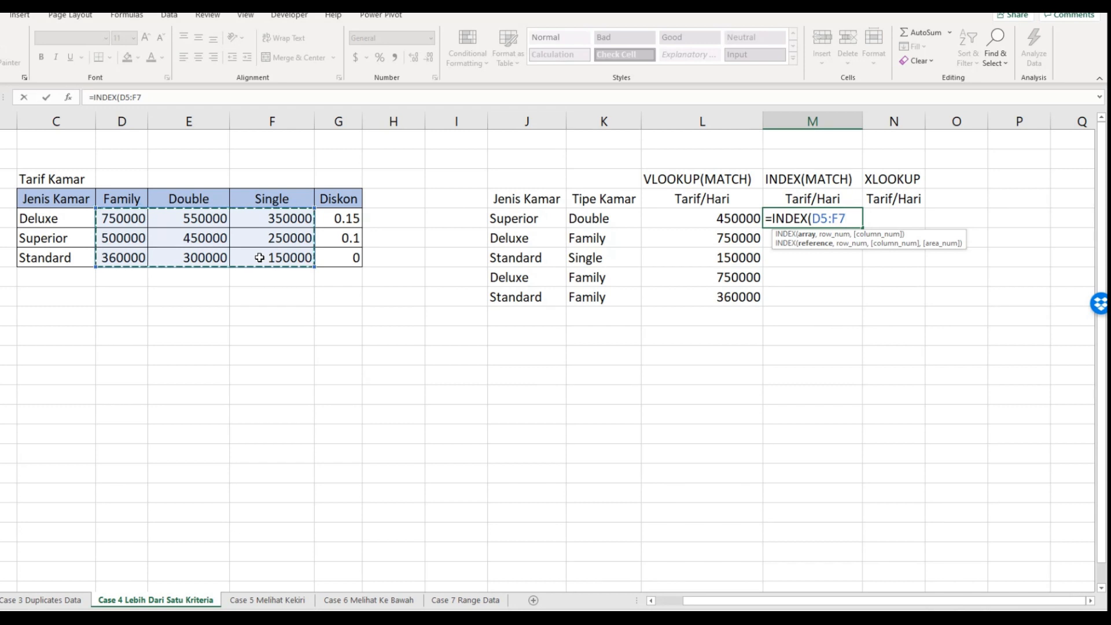
pyautogui.press('F4')
pyautogui.write(',')
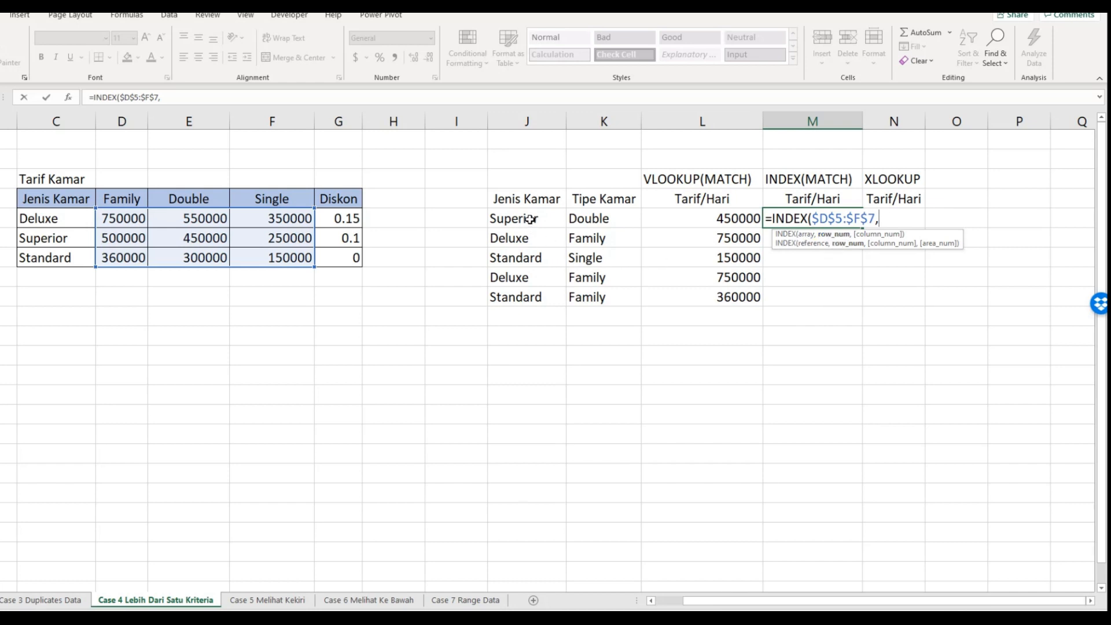
# - Add a MATCH as the INDEX row number, finding J5 in $C$5:$C$7 with exact match type 0
pyautogui.write('MATCH(')
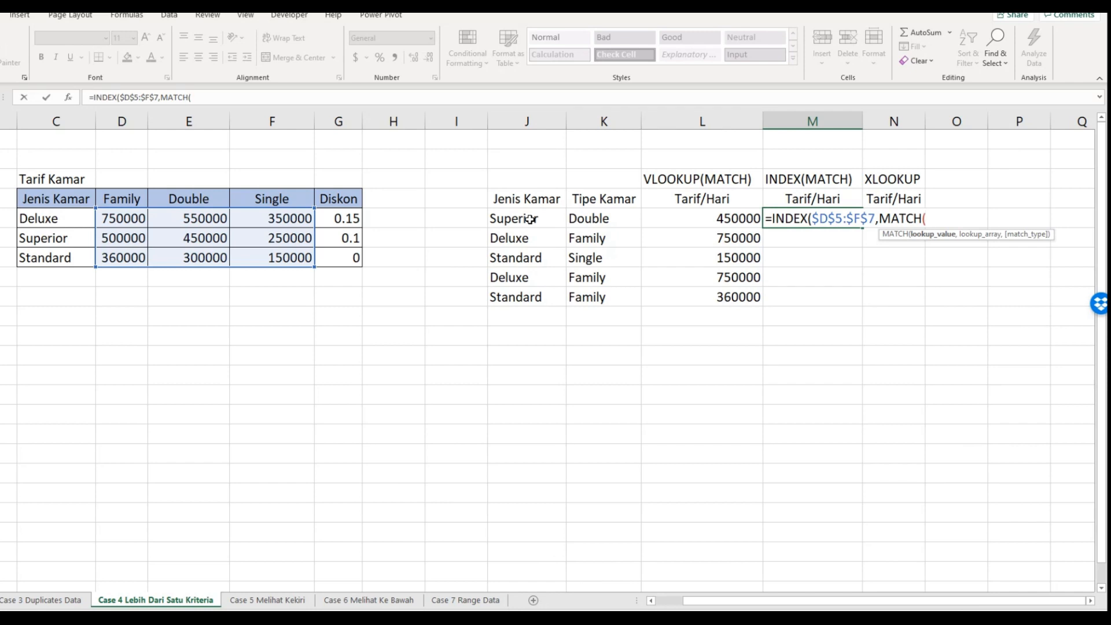
pyautogui.click(530, 219)
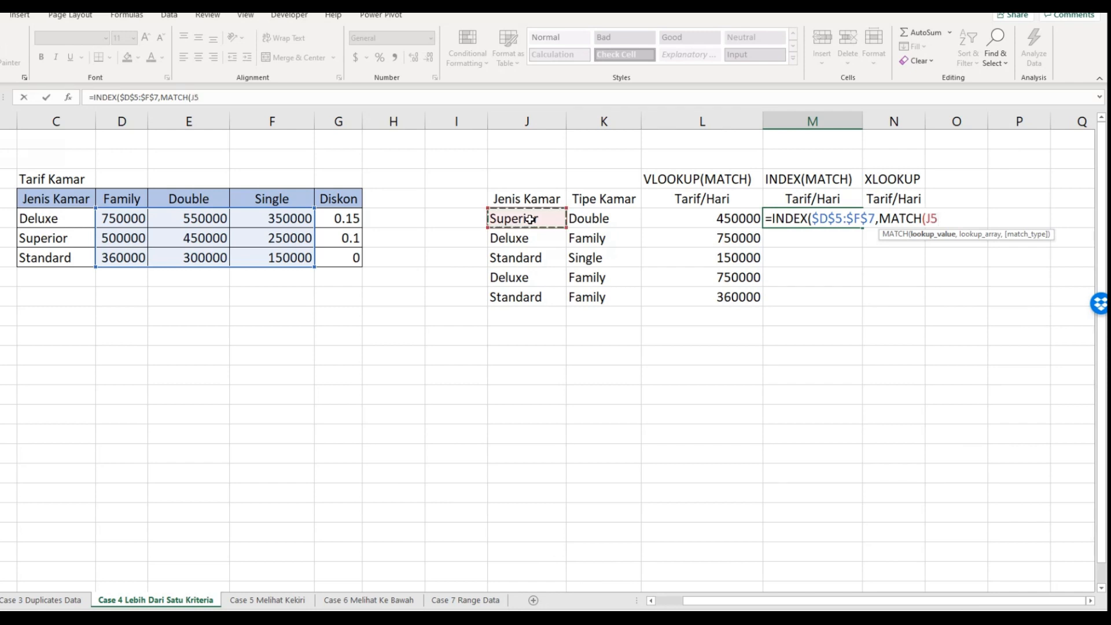
pyautogui.write(',')
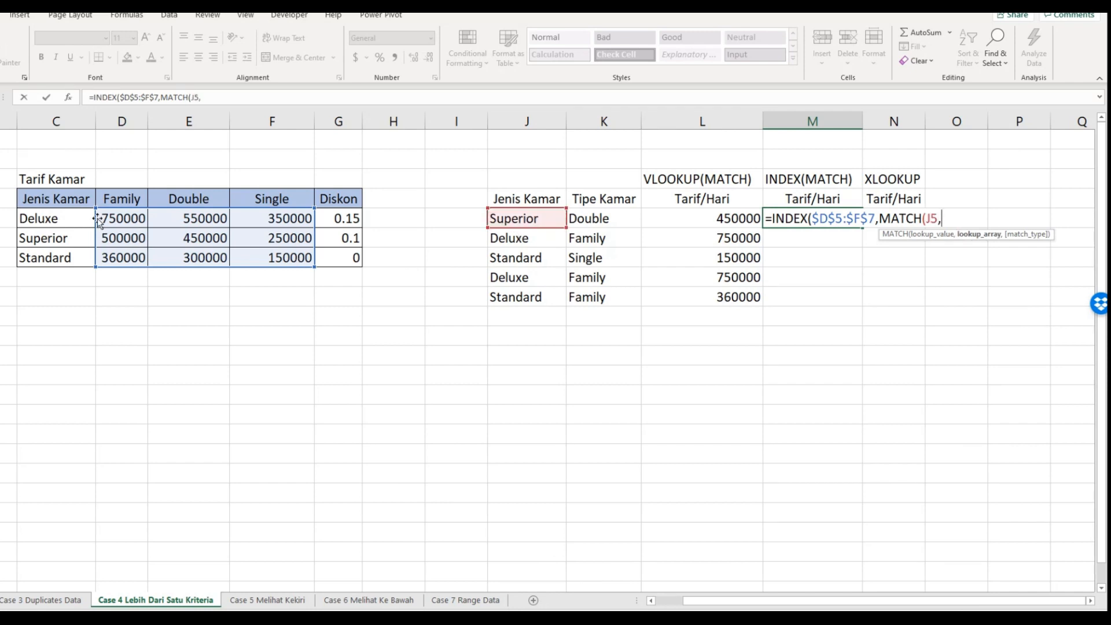
pyautogui.moveTo(71, 216); pyautogui.dragTo(75, 250)
pyautogui.press('F4')
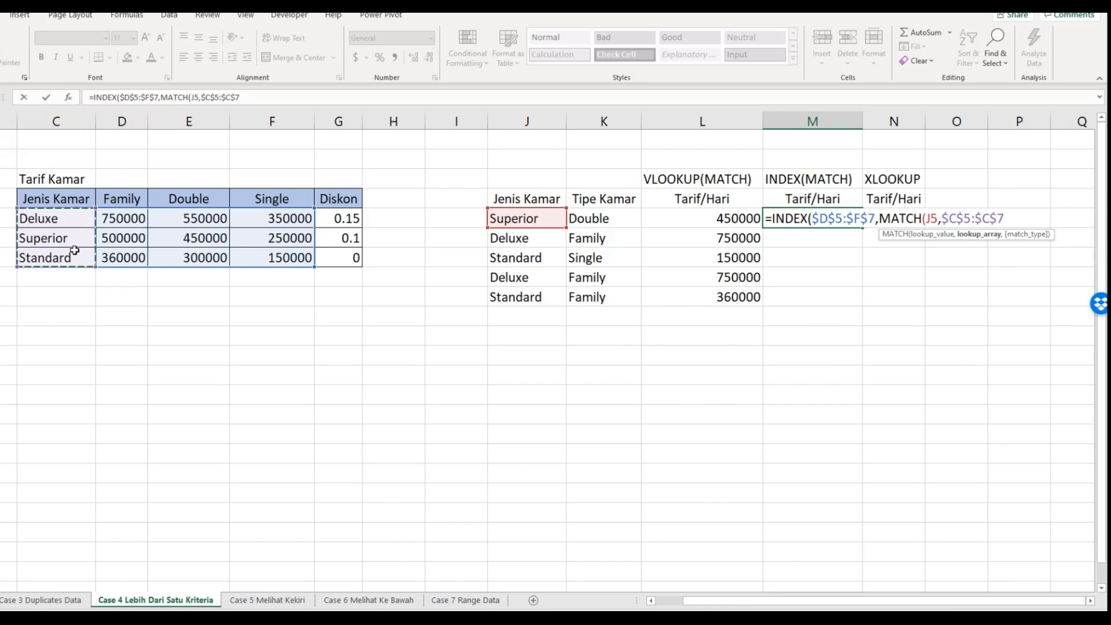
pyautogui.write(',')
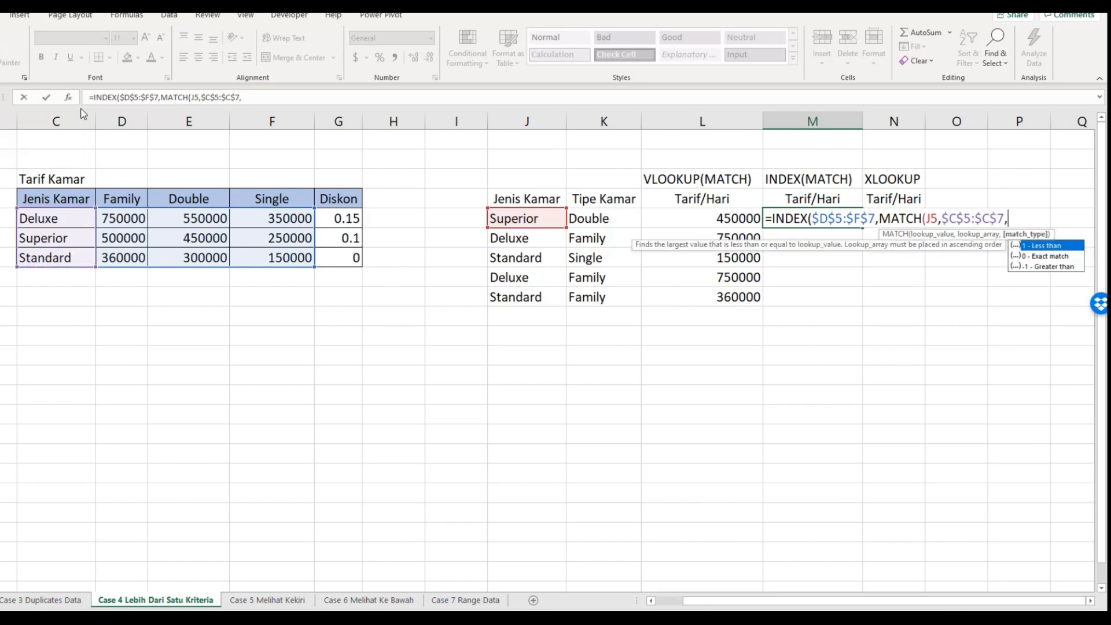
pyautogui.write('0),')
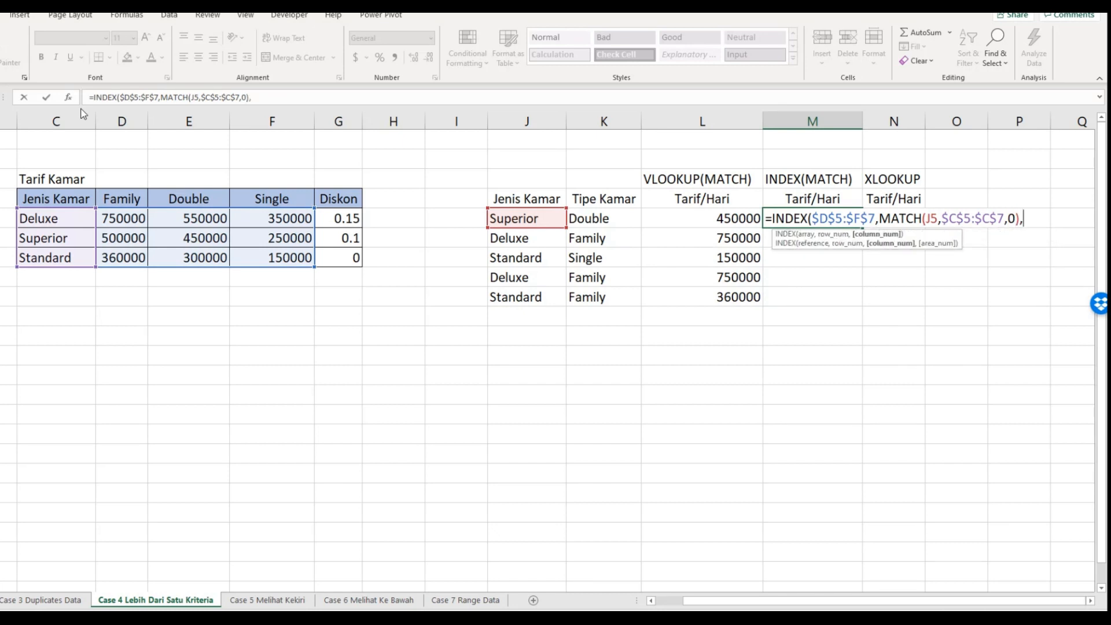
# - Add a second MATCH as the INDEX column number, finding K5 in $D$4:$G$4 with exact match type 0
pyautogui.write('MAT')
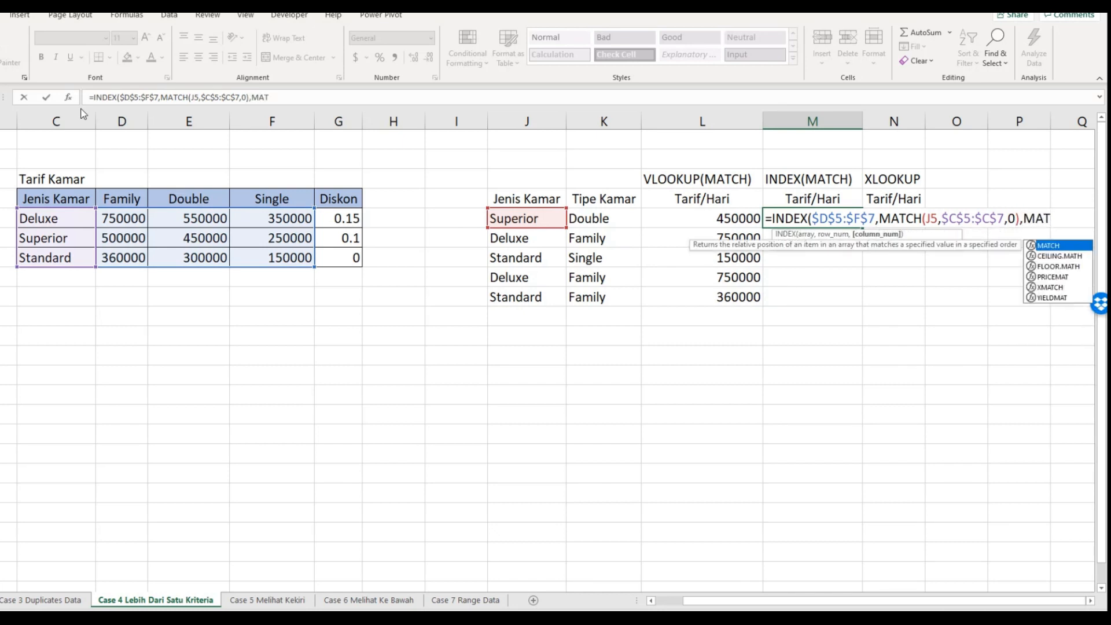
pyautogui.press('Tab')
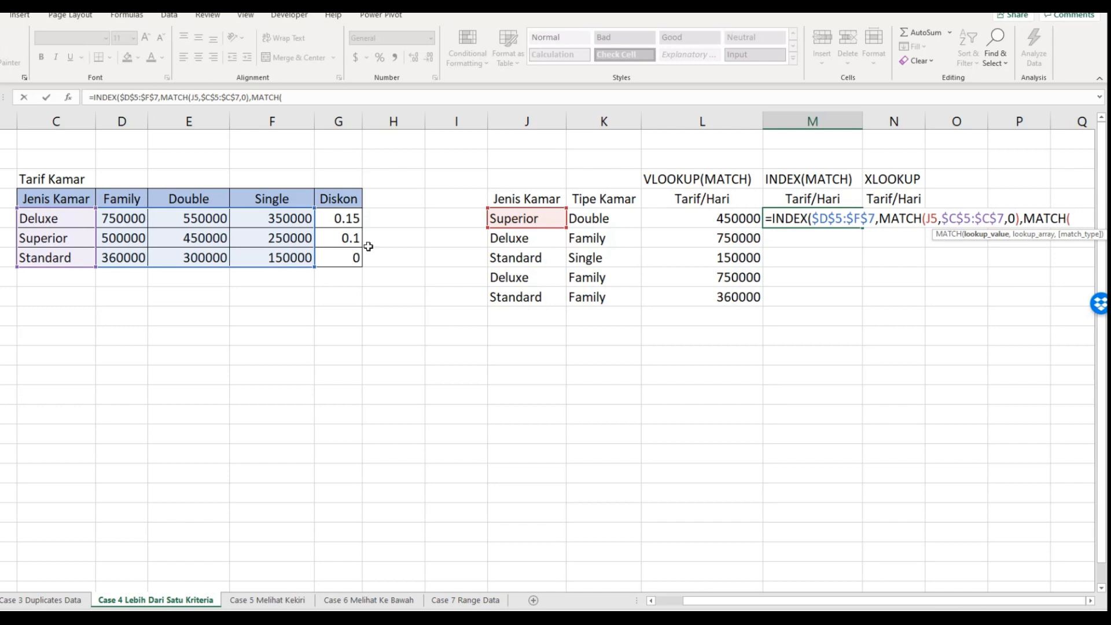
pyautogui.click(595, 222)
pyautogui.write(',')
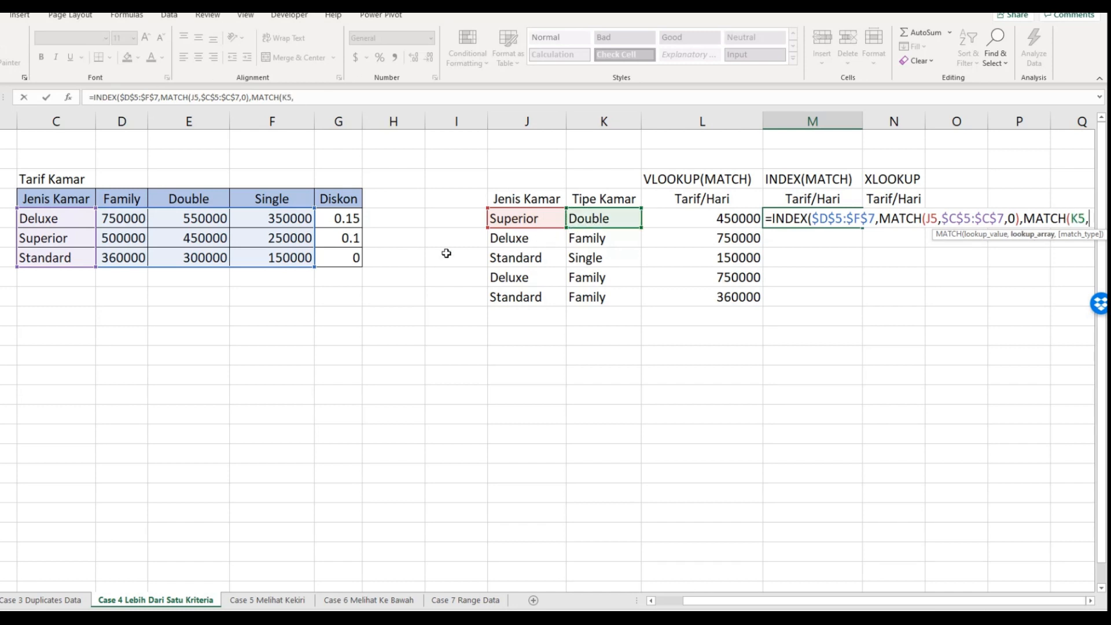
pyautogui.moveTo(124, 197); pyautogui.dragTo(342, 200)
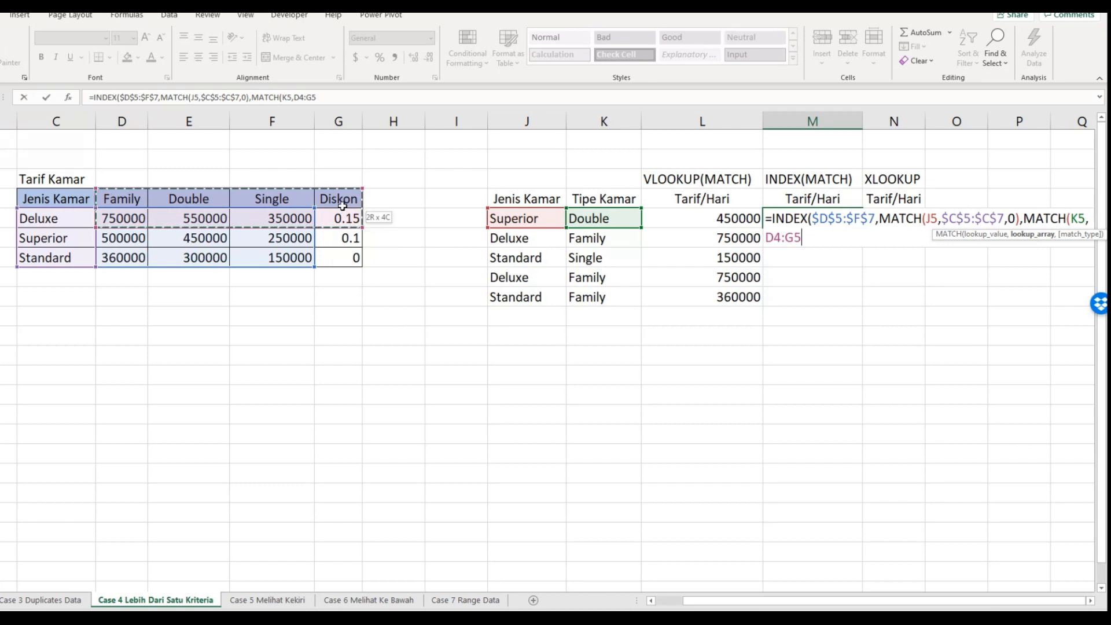
pyautogui.press('F4')
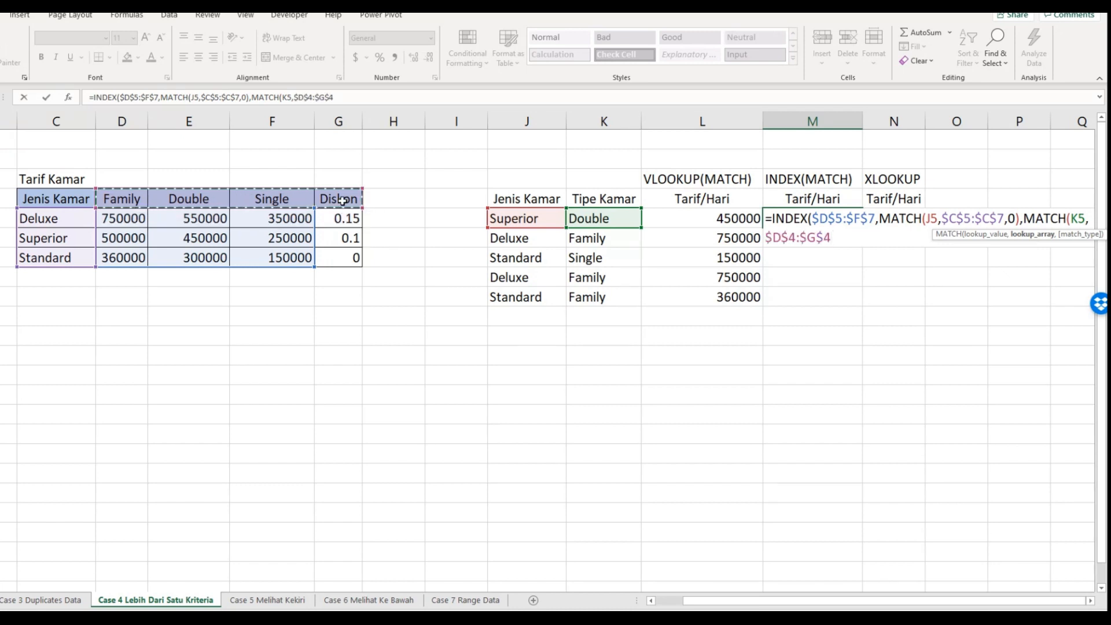
pyautogui.write(',0')
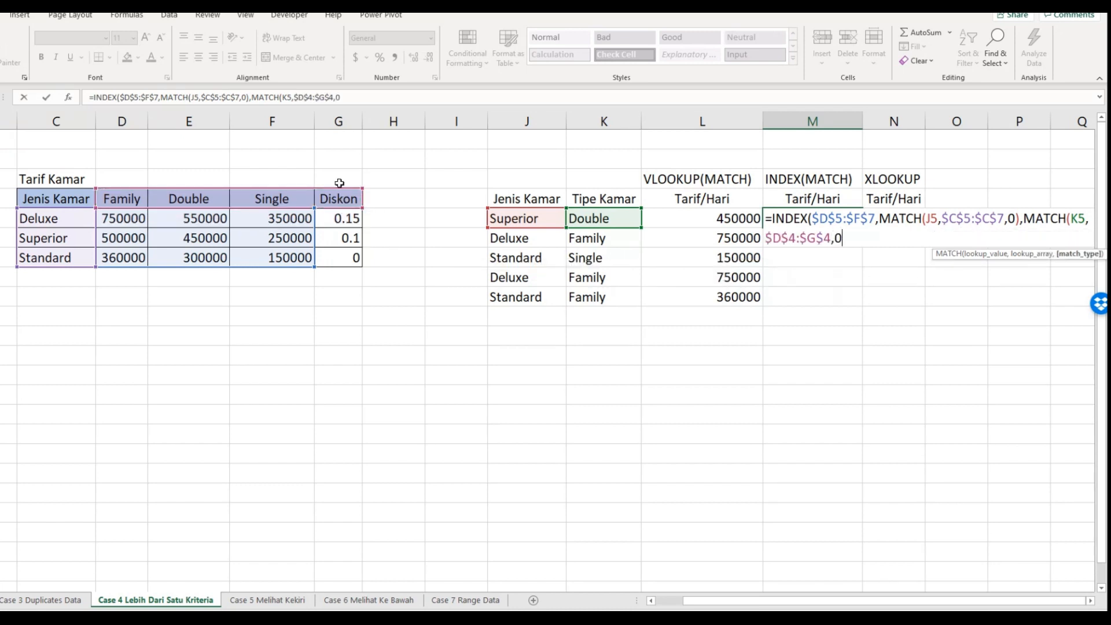
pyautogui.write(')')
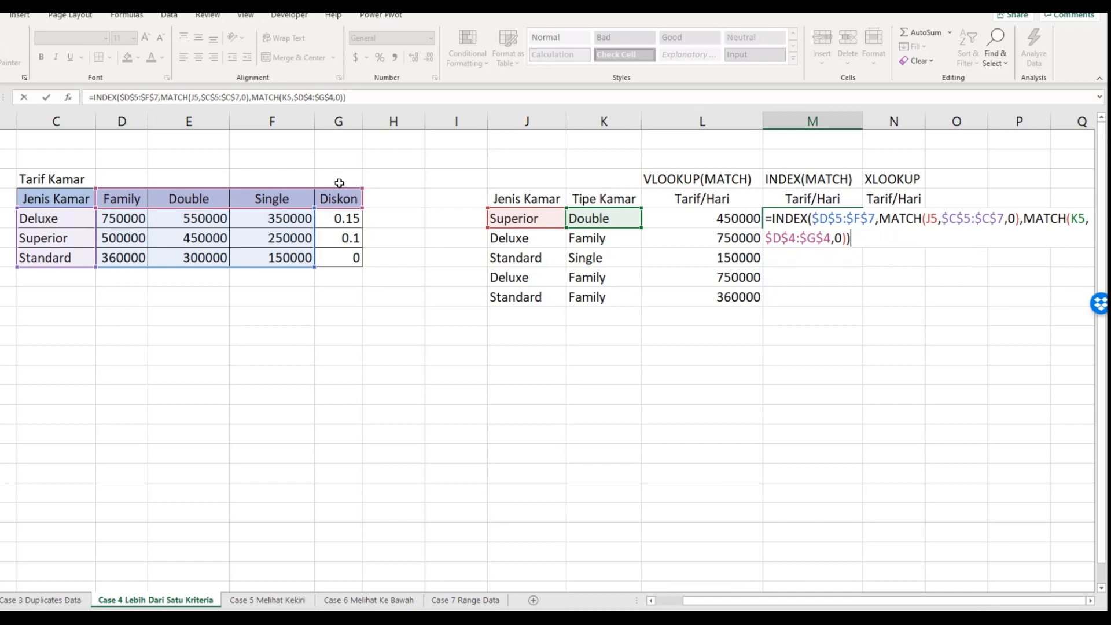
# - Enter the completed INDEX formula in M5 and fill it down to M9
pyautogui.press('Return')
pyautogui.click(805, 218)
pyautogui.moveTo(864, 228); pyautogui.dragTo(854, 302)
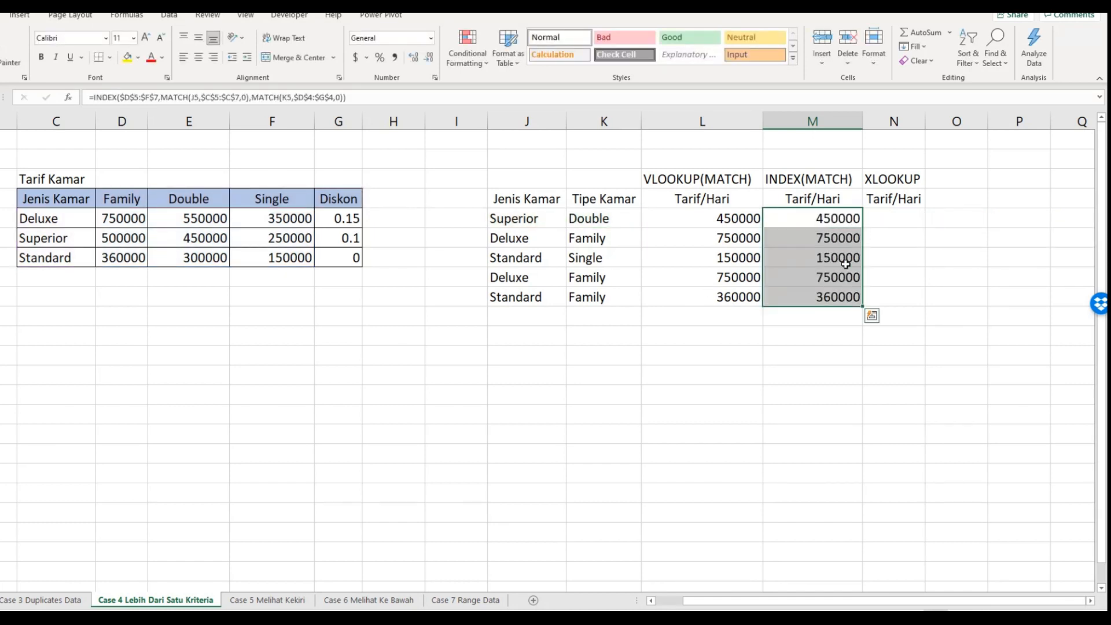
# - Review the filled INDEX formulas in column M against the VLOOKUP formula in L5
pyautogui.click(838, 257)
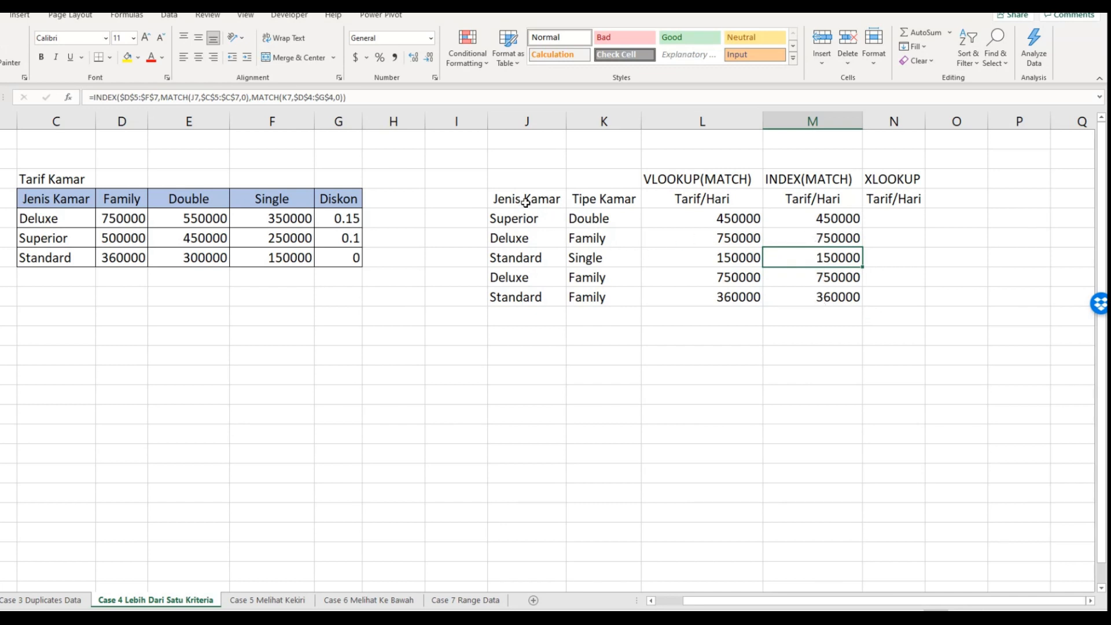
pyautogui.click(795, 226)
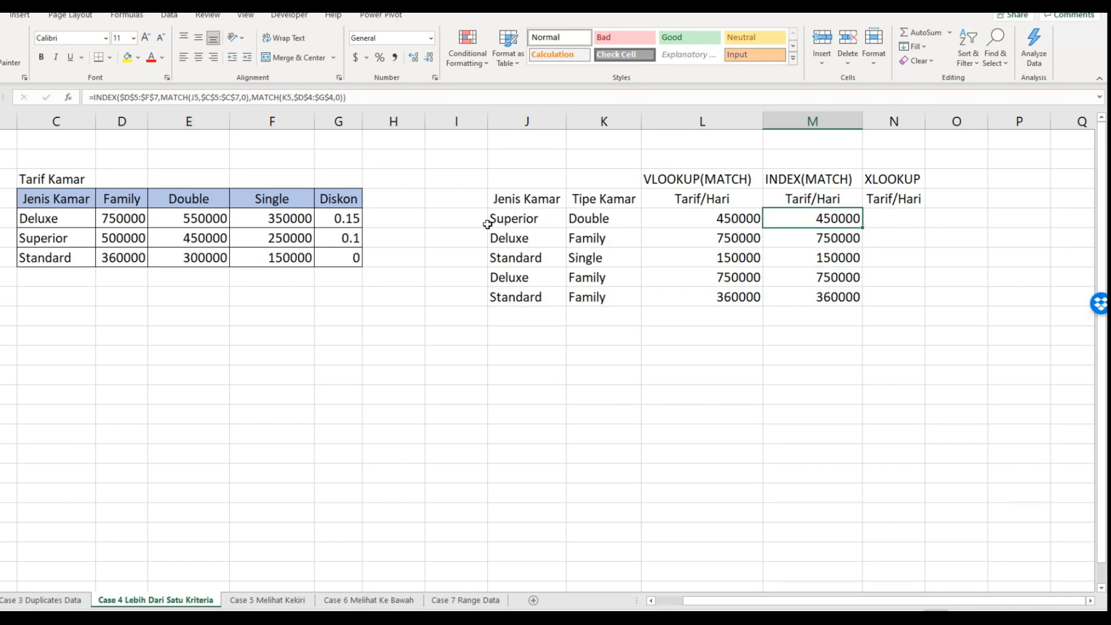
pyautogui.click(685, 228)
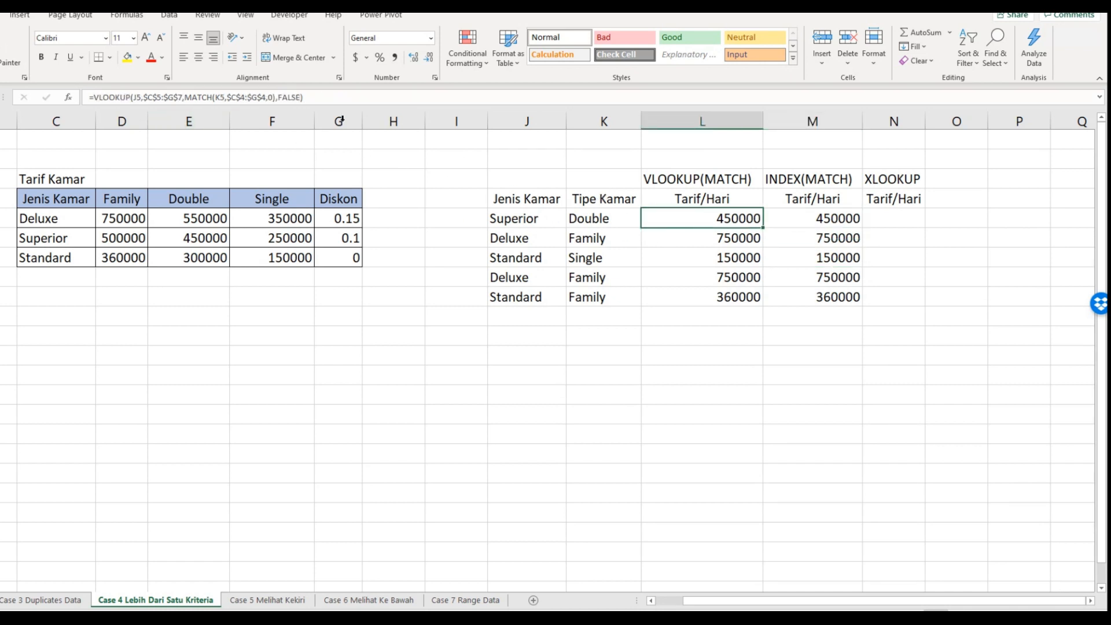
pyautogui.click(801, 235)
# - Start an XLOOKUP formula in N5 that looks up J5 in the absolute range $C$5:$C$7
pyautogui.click(904, 225)
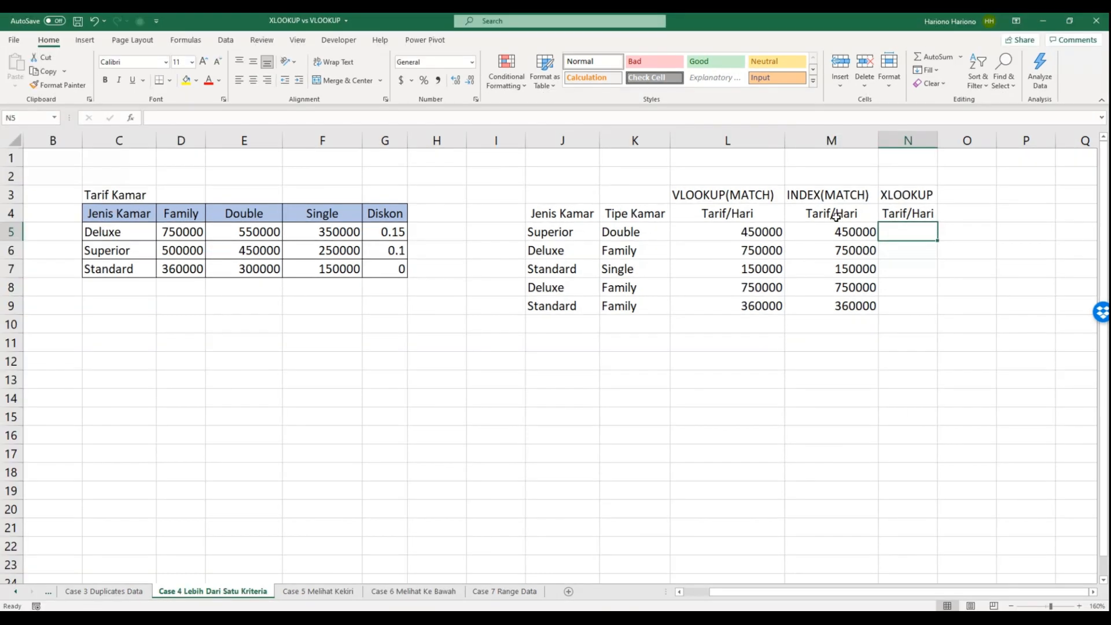
pyautogui.write('=X')
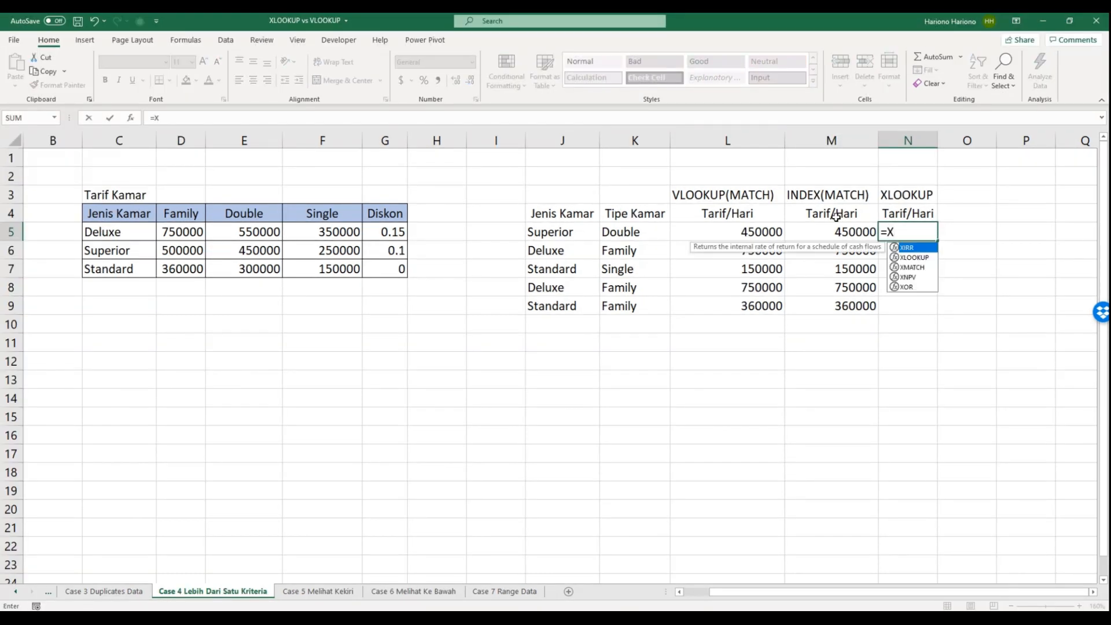
pyautogui.write('L')
pyautogui.press('Tab')
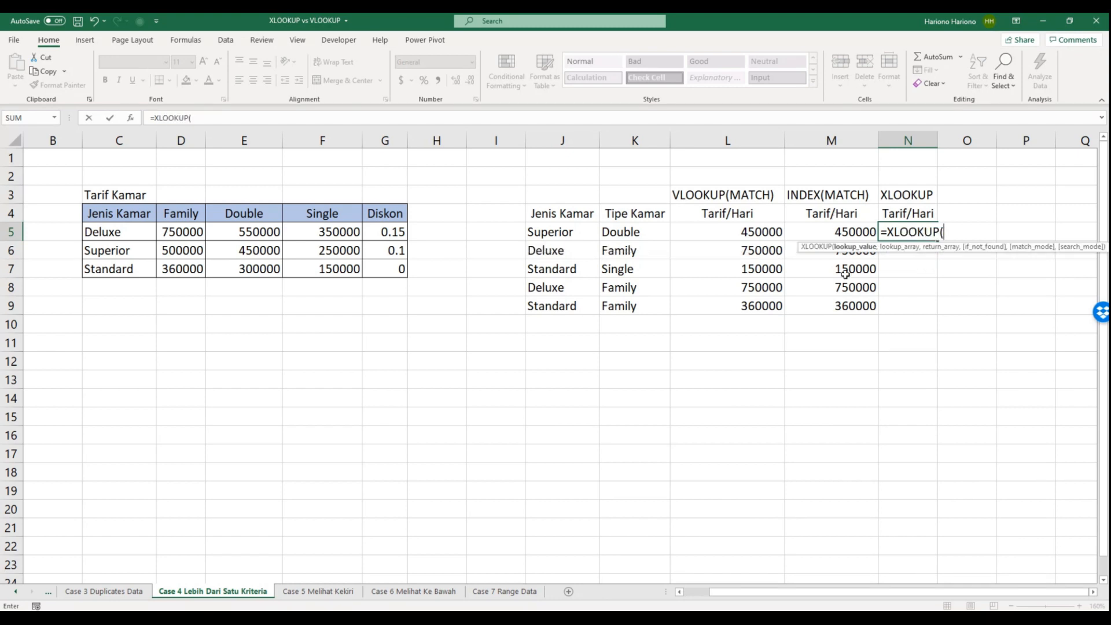
pyautogui.click(564, 232)
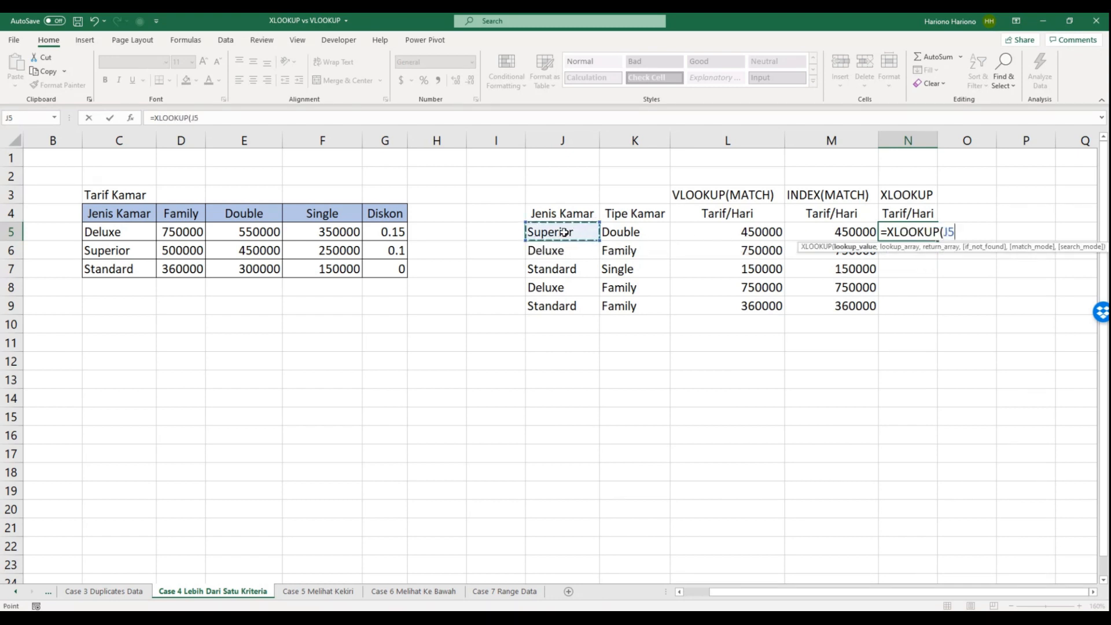
pyautogui.write(',')
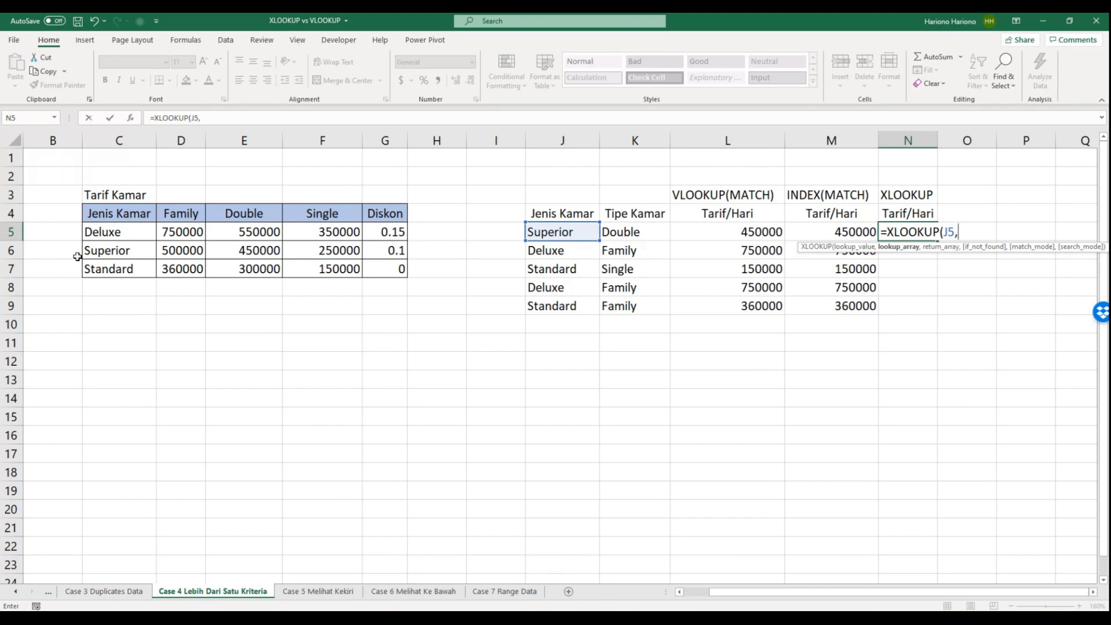
pyautogui.moveTo(109, 236); pyautogui.dragTo(116, 266)
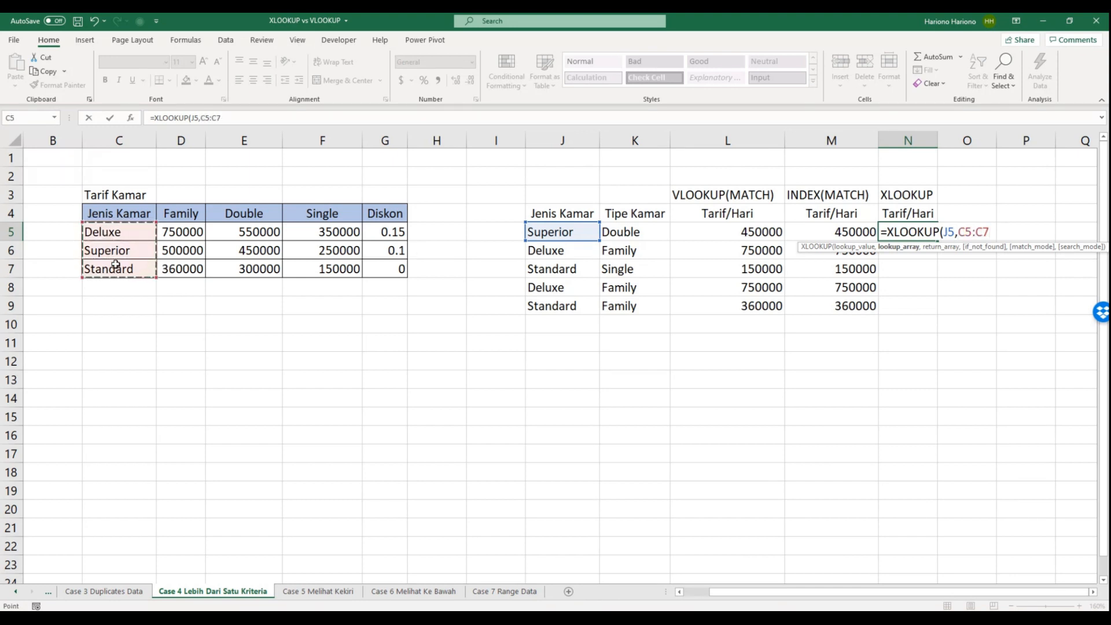
pyautogui.press('F4')
pyautogui.write(',')
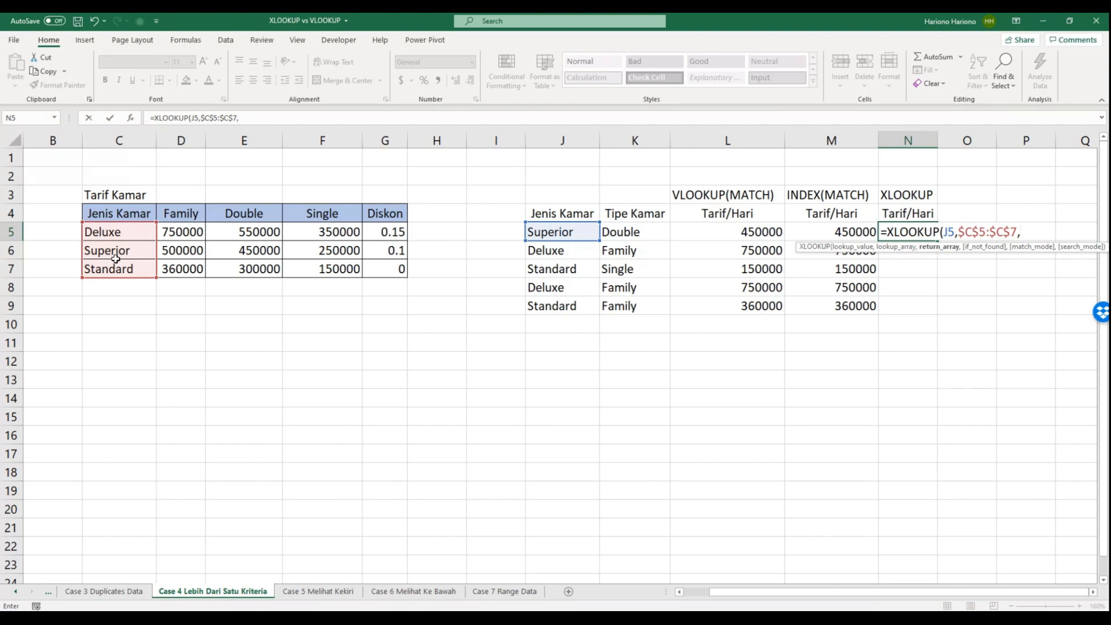
# - Nest a second XLOOKUP as the return array, looking up K5 in the absolute header range $D$4:$G$4
pyautogui.write('XLOOKUP(')
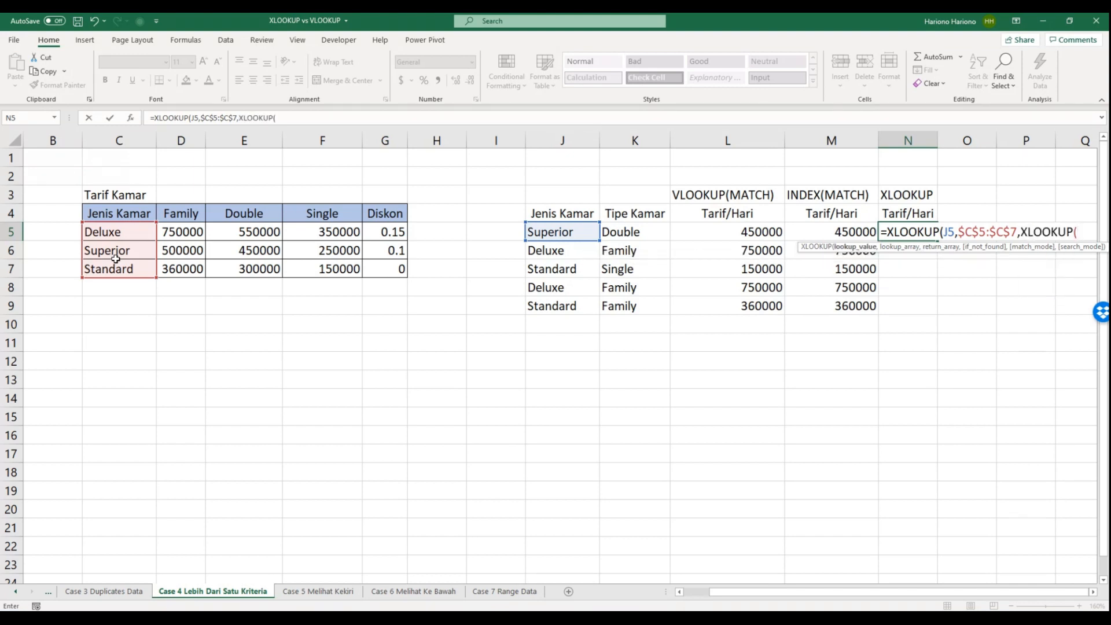
pyautogui.click(634, 230)
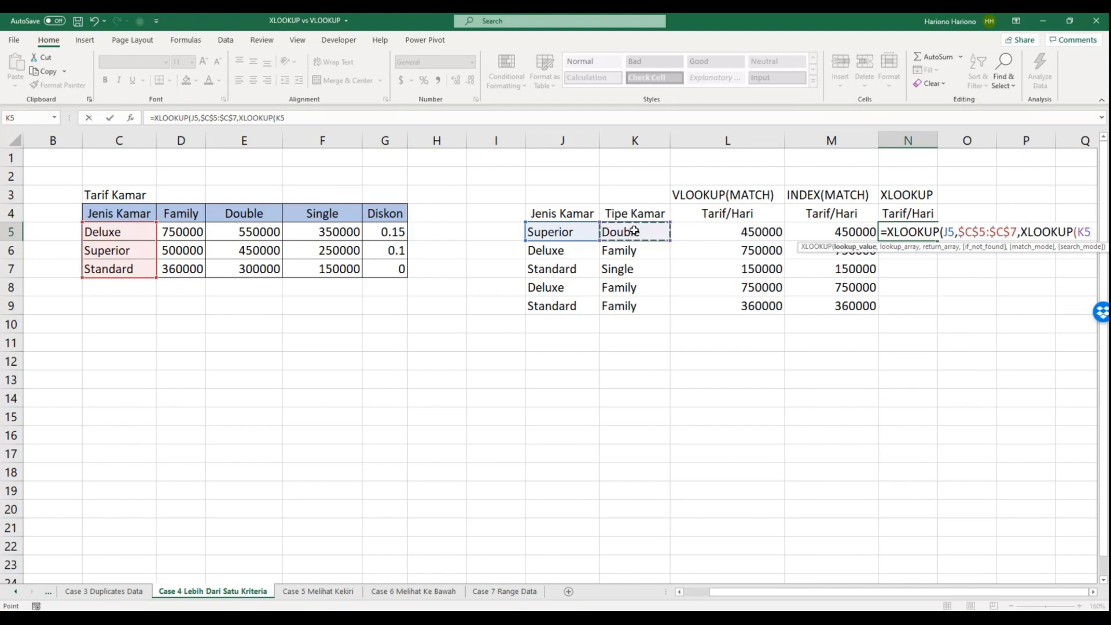
pyautogui.write(',')
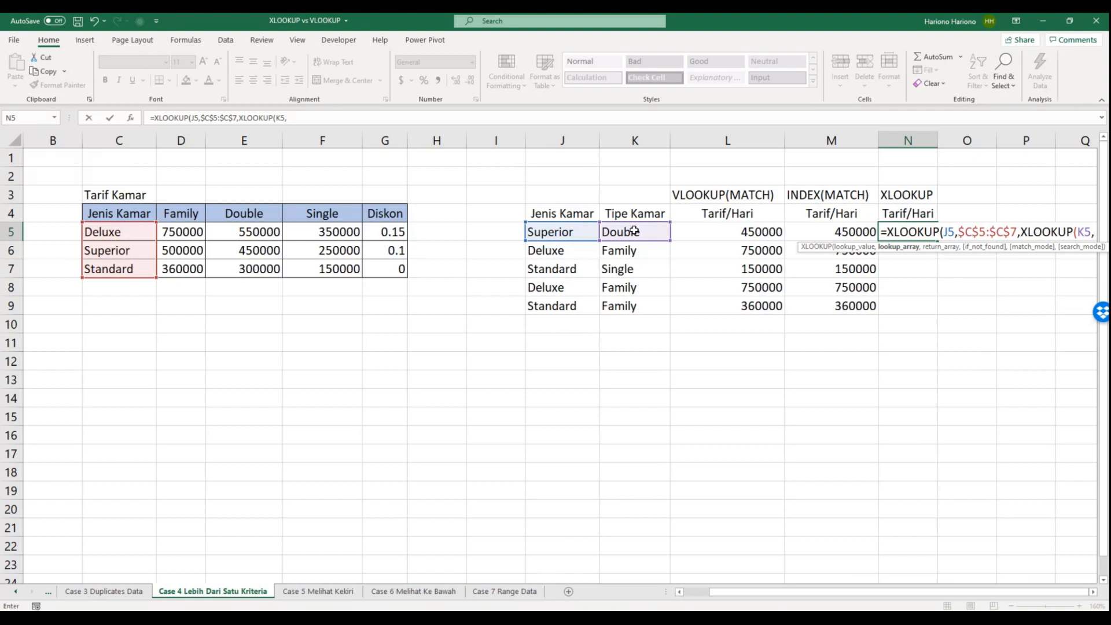
pyautogui.moveTo(170, 214); pyautogui.dragTo(384, 208)
pyautogui.press('F4')
pyautogui.write(',')
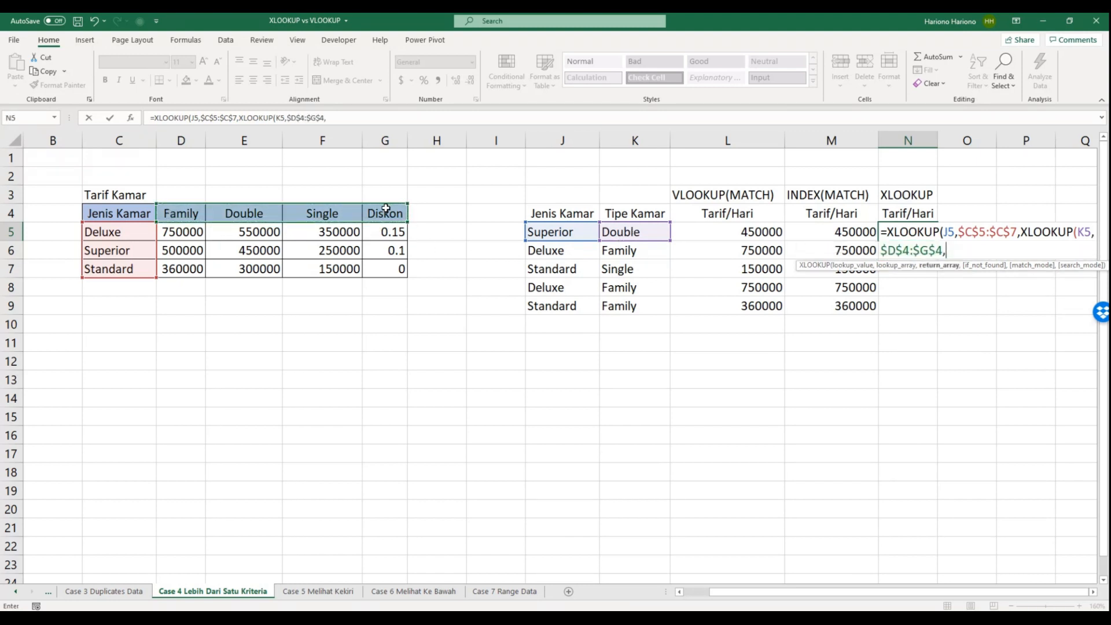
# - Give the nested XLOOKUP the return array D5:G7, an empty if_not_found argument and match mode 0
pyautogui.moveTo(193, 234); pyautogui.dragTo(382, 270)
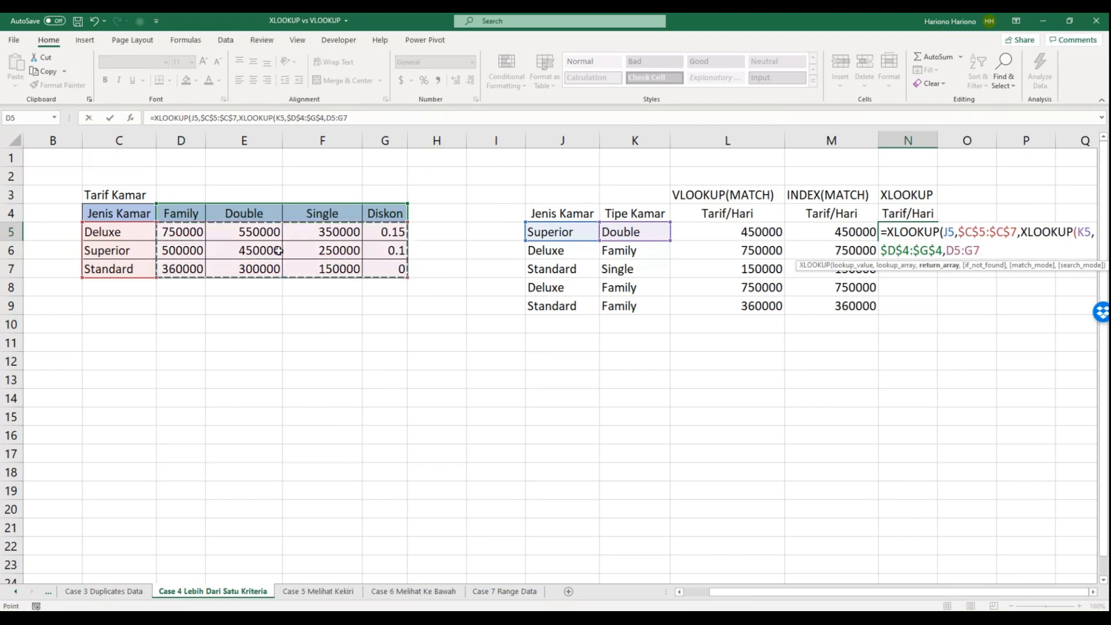
pyautogui.write(',')
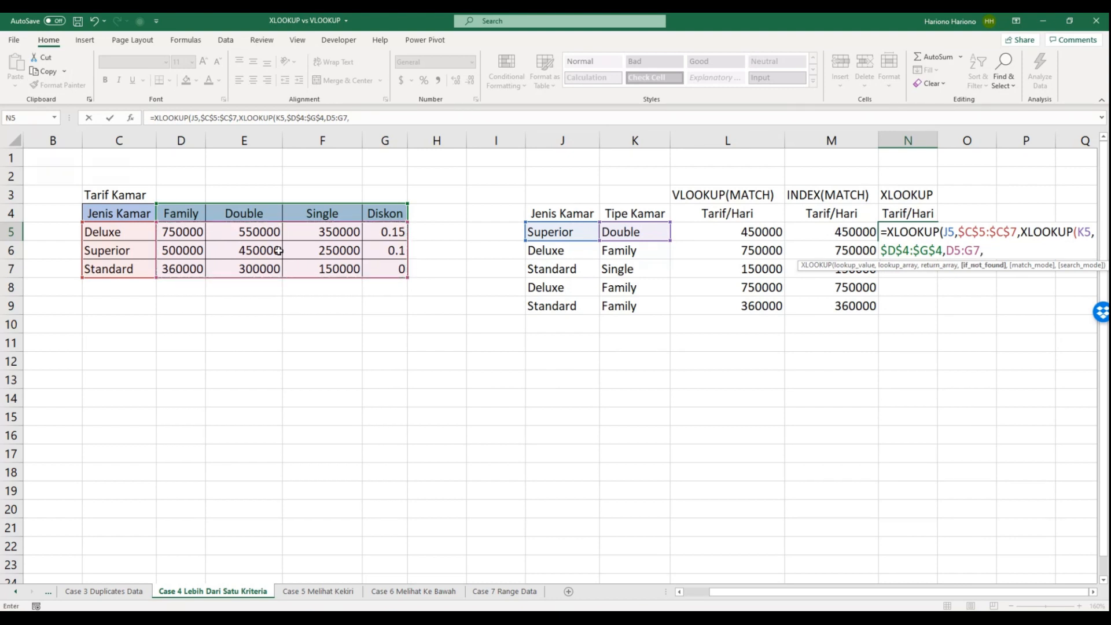
pyautogui.write(',')
pyautogui.press('Right')
pyautogui.press('Right')
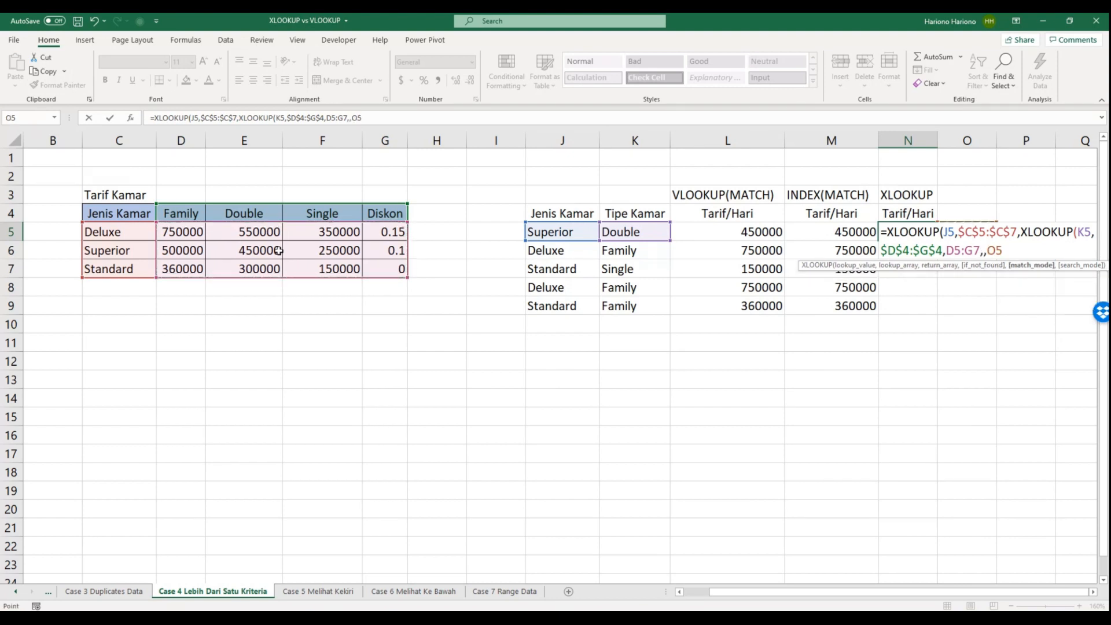
pyautogui.press('BackSpace')
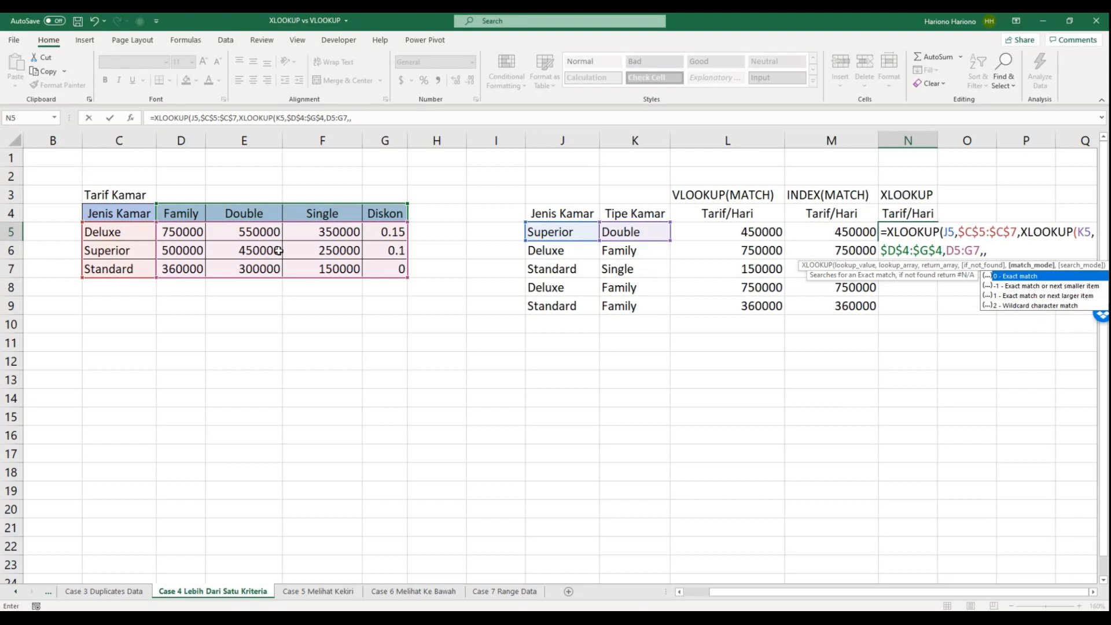
pyautogui.write('0')
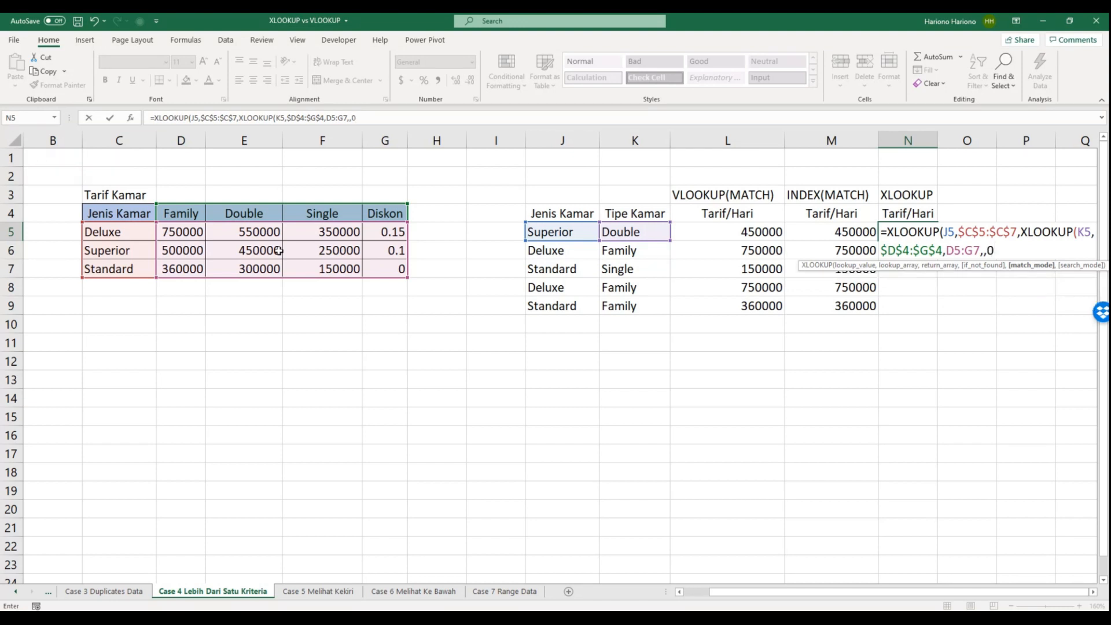
# - Complete the outer XLOOKUP with an empty if_not_found argument and match mode 0, and fill it down to N9
pyautogui.write('),,')
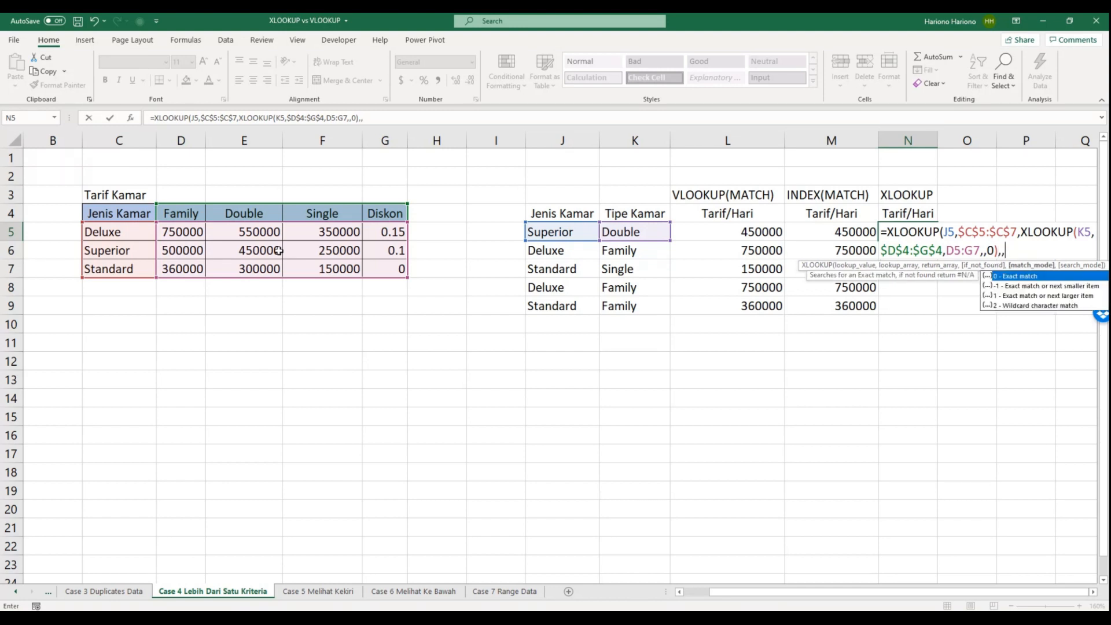
pyautogui.write('0')
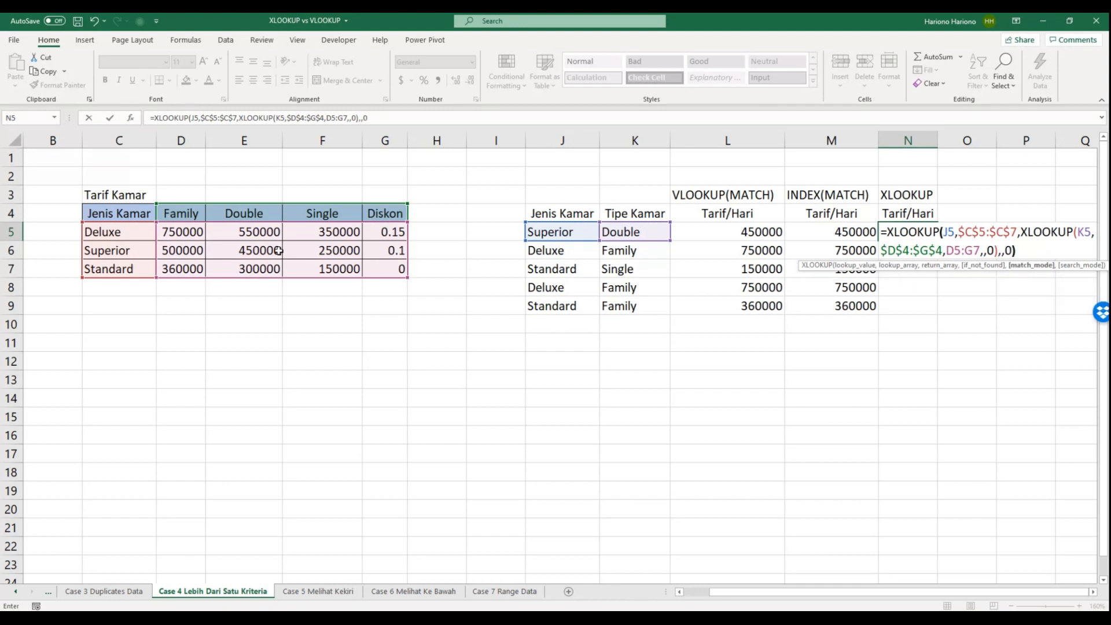
pyautogui.write(')')
pyautogui.press('Return')
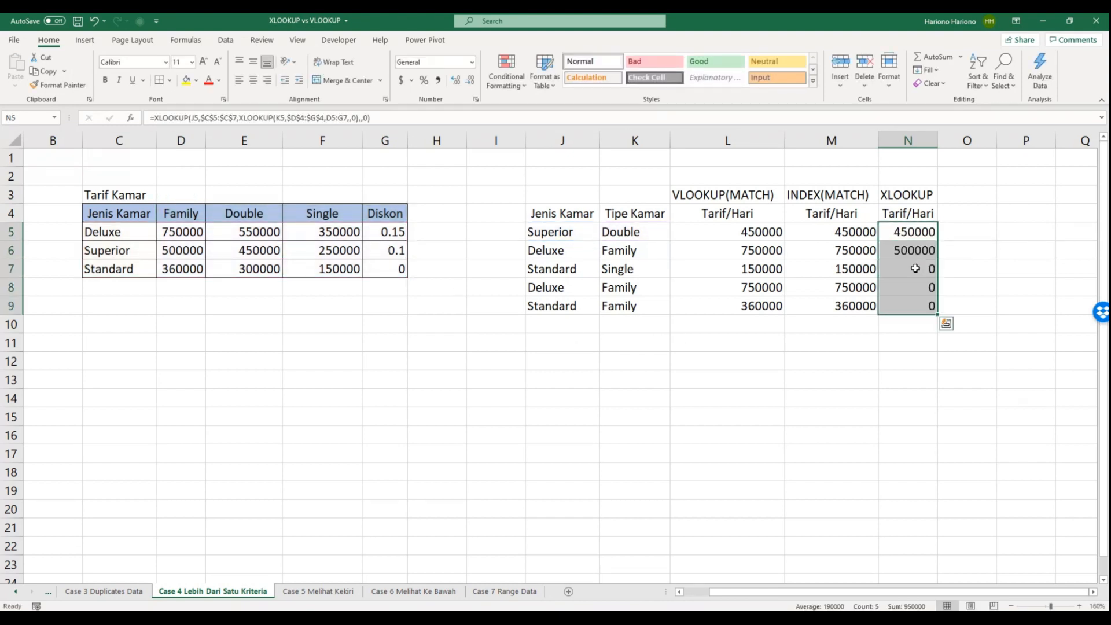
# - Make the nested XLOOKUP's return array in N5 absolute as $D$5:$G$7 and refill the formula down to N9
pyautogui.click(916, 268)
pyautogui.click(913, 231)
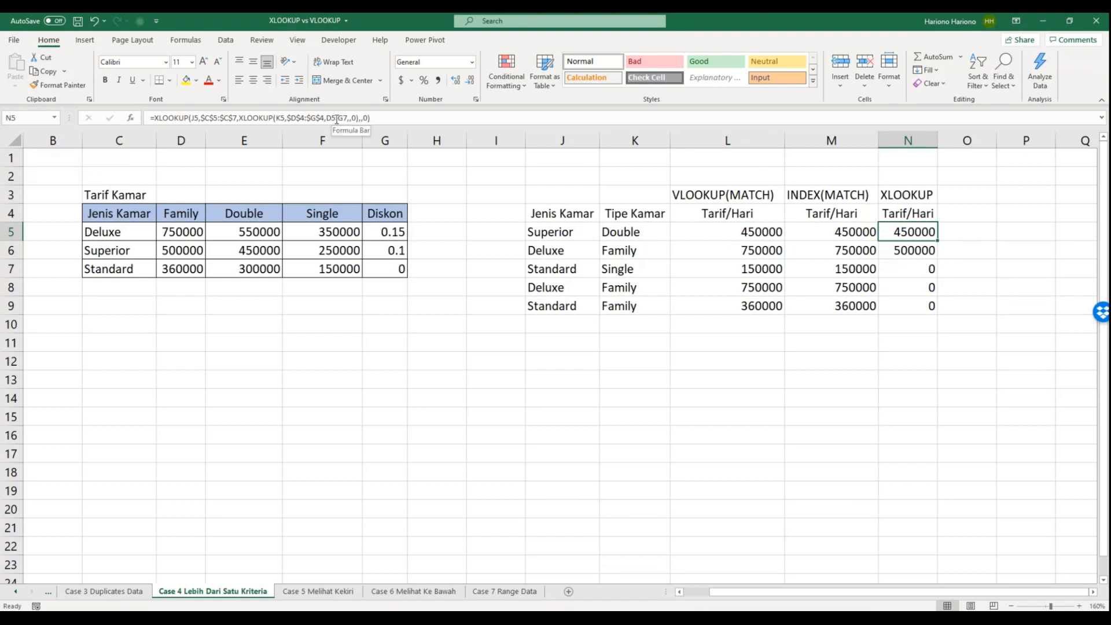
pyautogui.moveTo(326, 117); pyautogui.dragTo(345, 117)
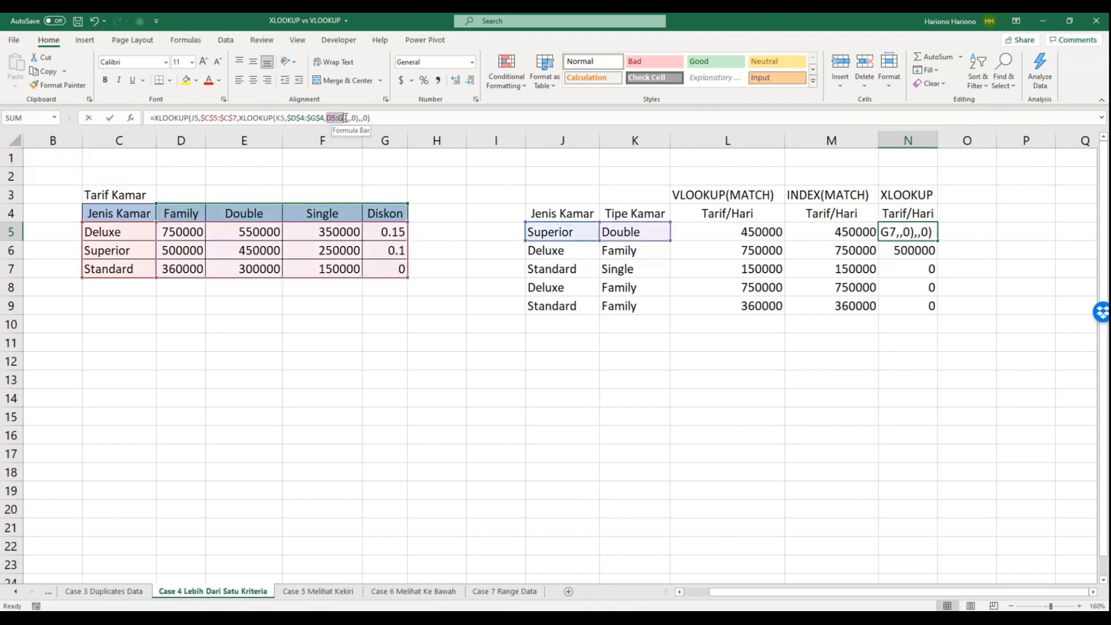
pyautogui.press('F4')
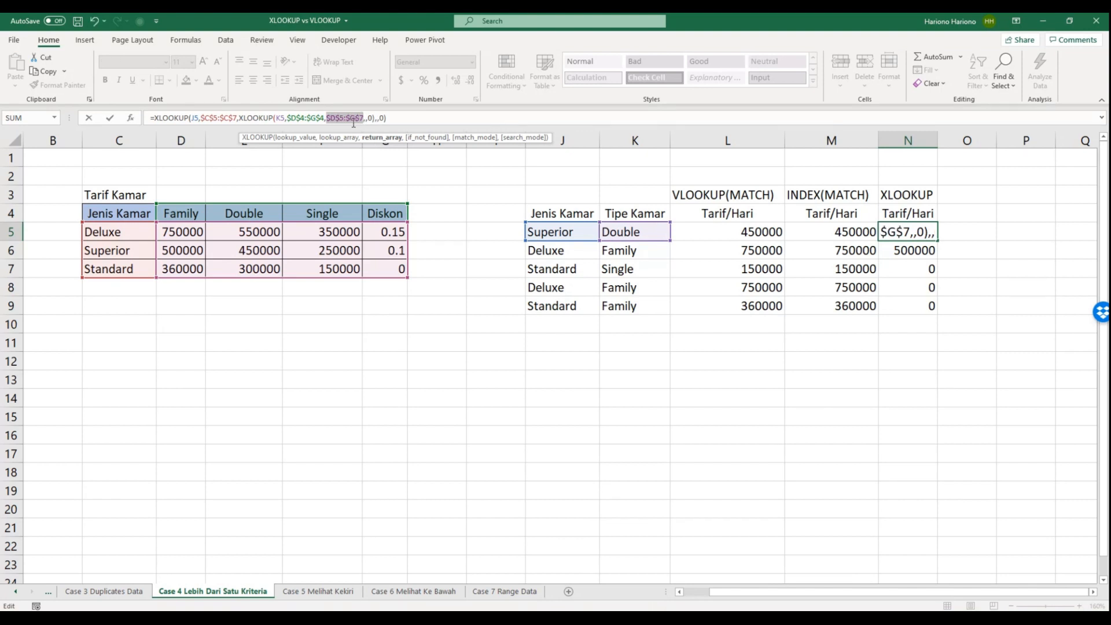
pyautogui.press('Return')
pyautogui.click(906, 231)
pyautogui.doubleClick(937, 241)
# - Compare the refilled XLOOKUP rates in column N with the VLOOKUP and INDEX results
pyautogui.click(929, 250)
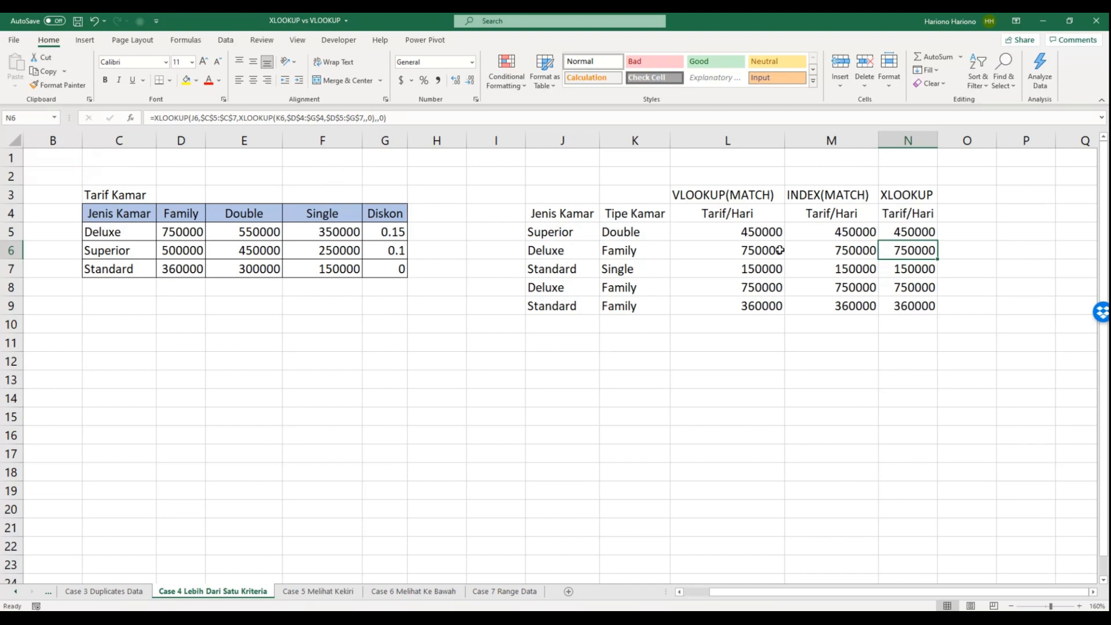
pyautogui.click(913, 307)
pyautogui.click(912, 276)
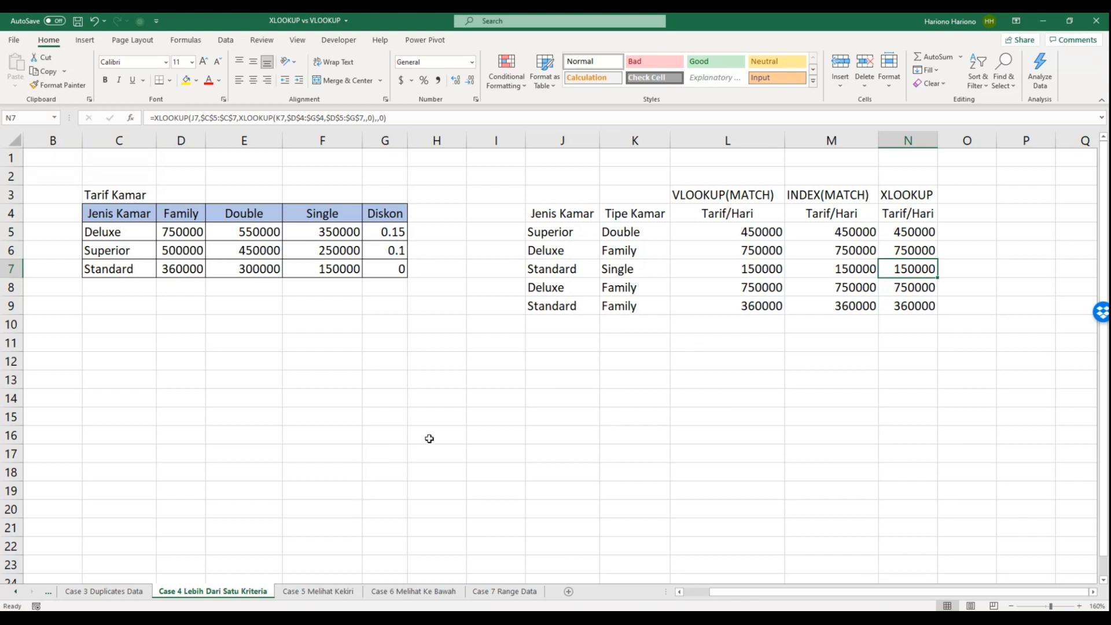
# - Open the Case 5 Melihat Kekiri sheet and enlarge its view
pyautogui.click(325, 592)
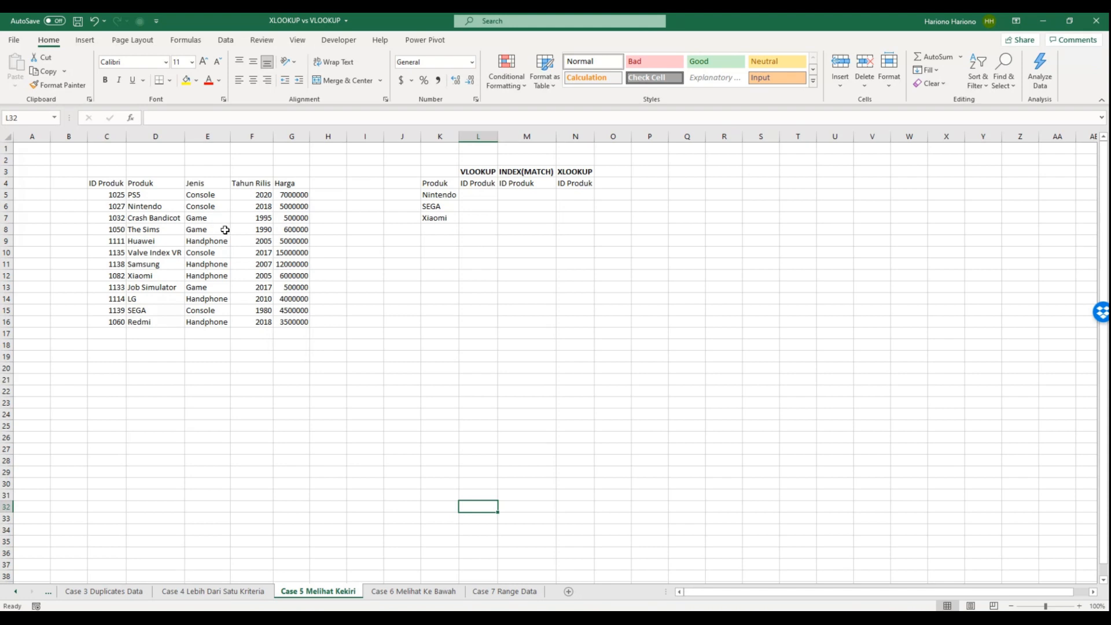
pyautogui.scroll(3, 223, 230)
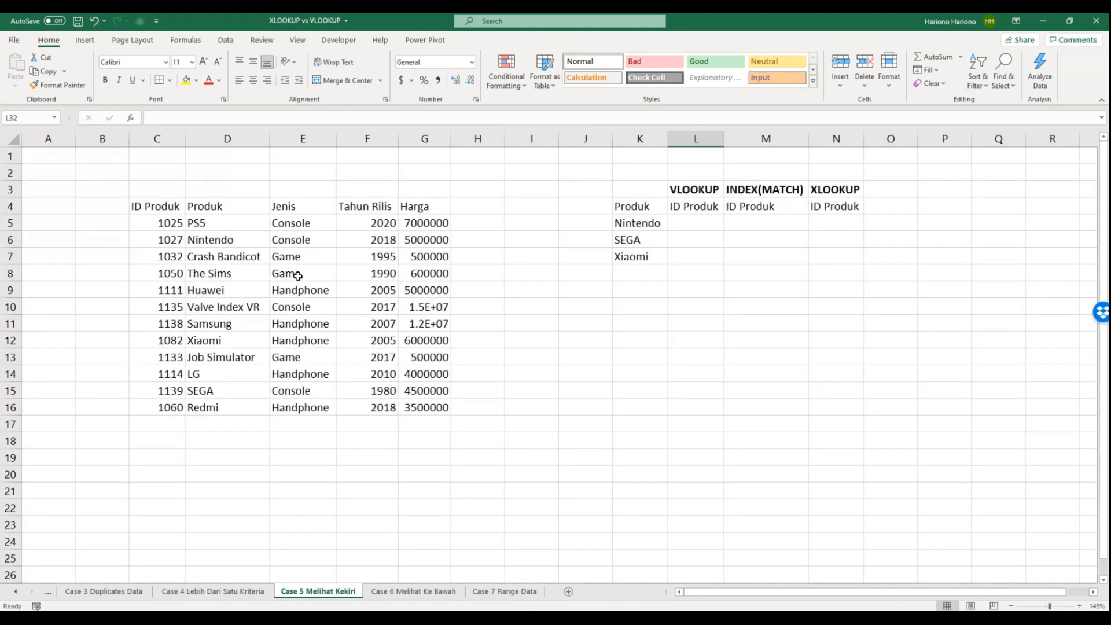
pyautogui.click(691, 222)
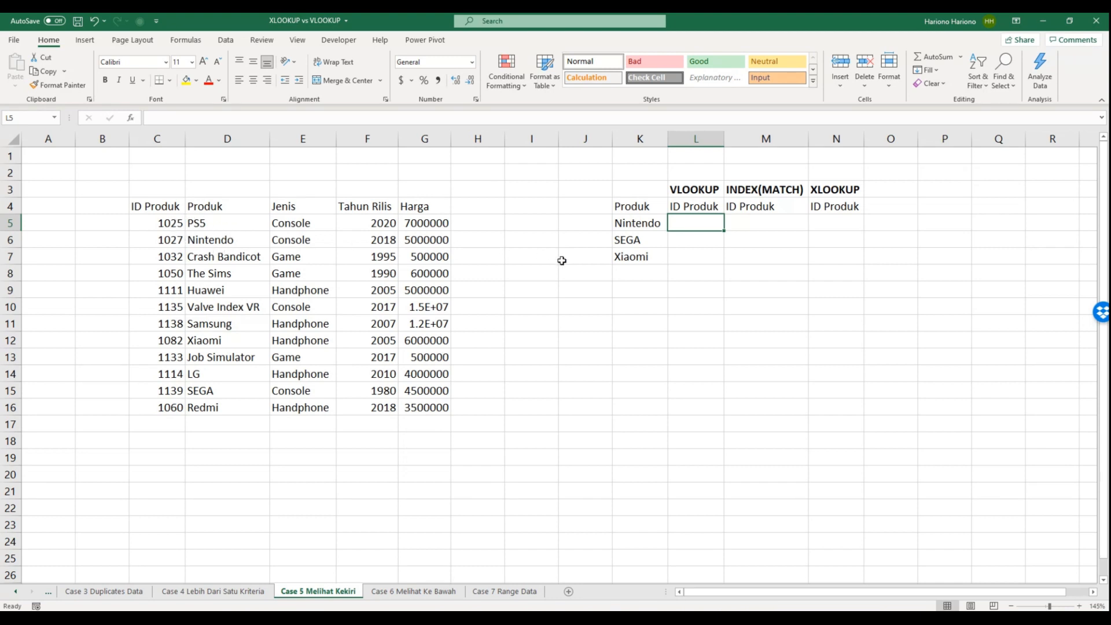
pyautogui.write('=V')
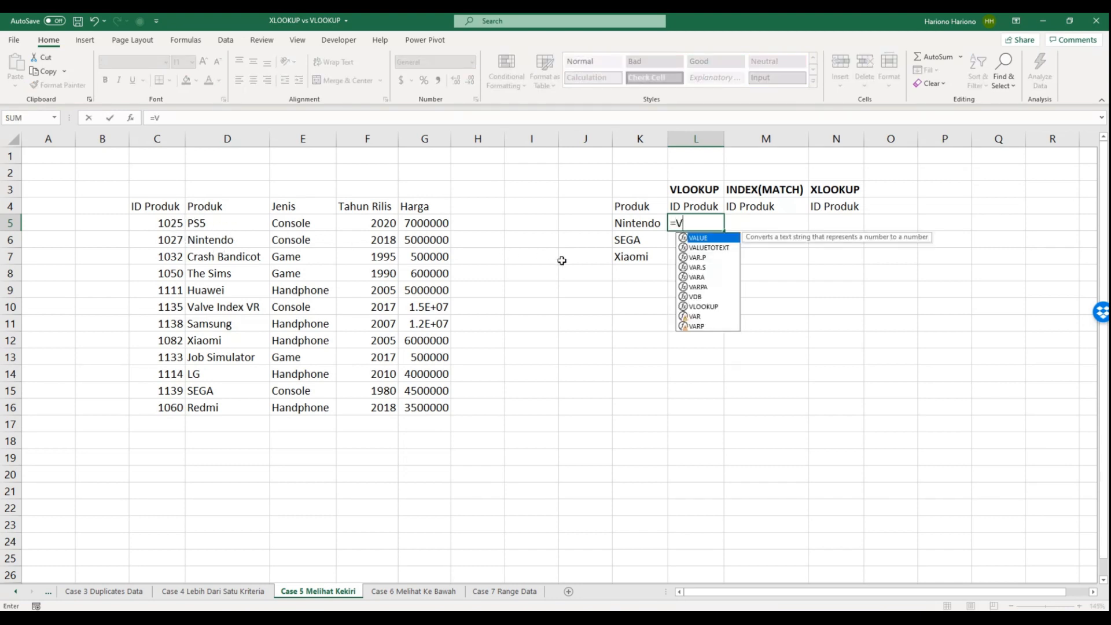
pyautogui.write('L')
pyautogui.press('Tab')
pyautogui.click(621, 226)
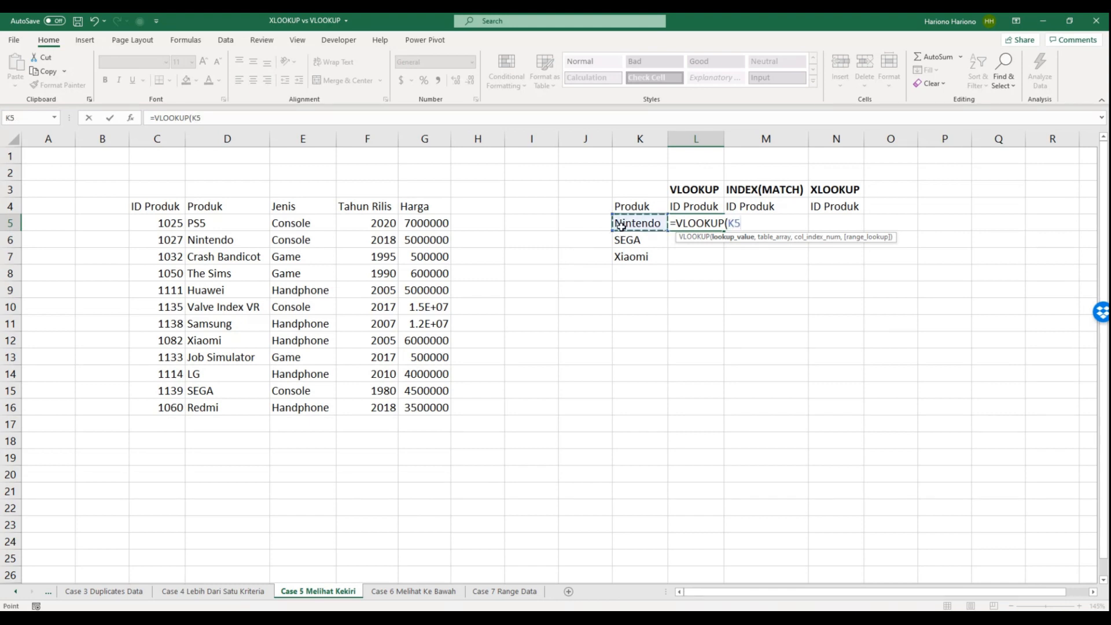
pyautogui.write(',')
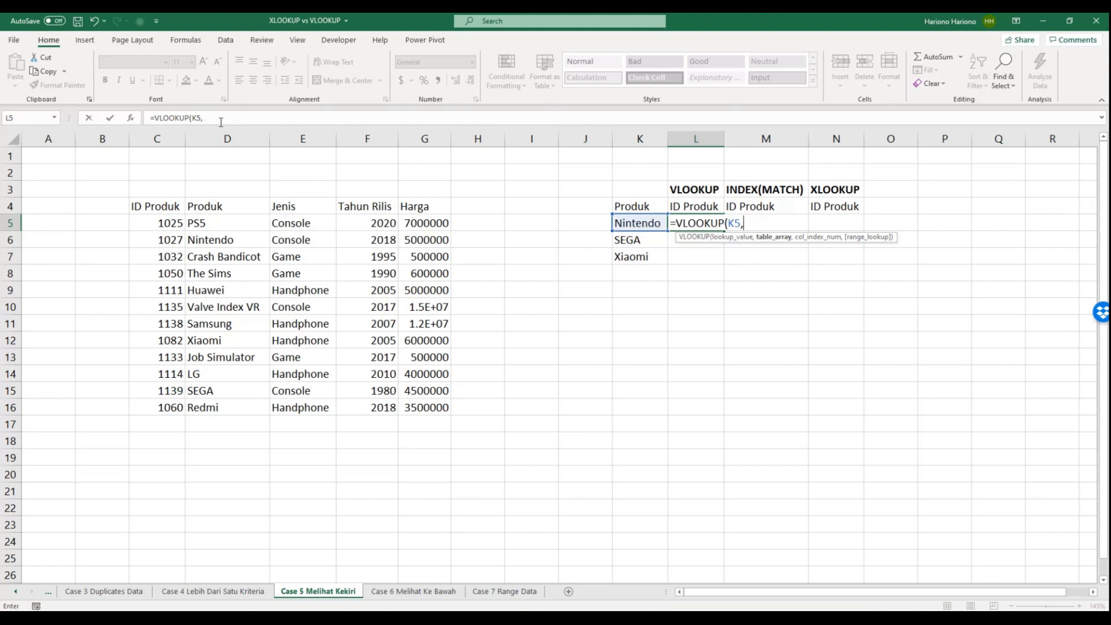
pyautogui.moveTo(206, 118); pyautogui.dragTo(70, 117)
pyautogui.press('BackSpace')
pyautogui.press('Escape')
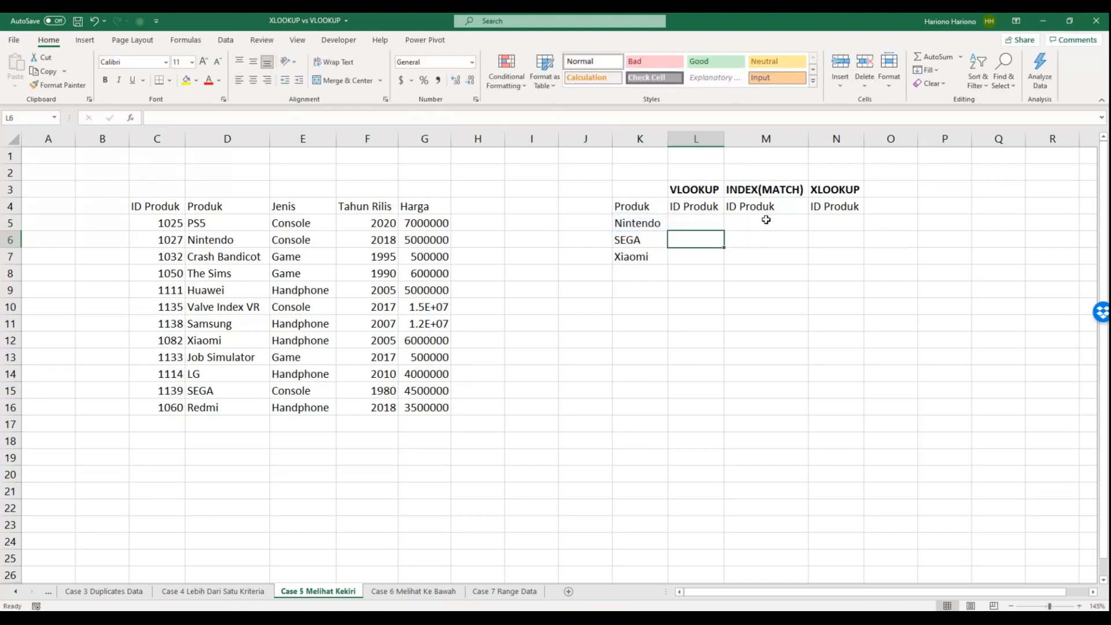
# - Start an INDEX formula in M5 with the absolute ID Produk range $C$5:$C$16 as its array
pyautogui.click(763, 223)
pyautogui.write('=')
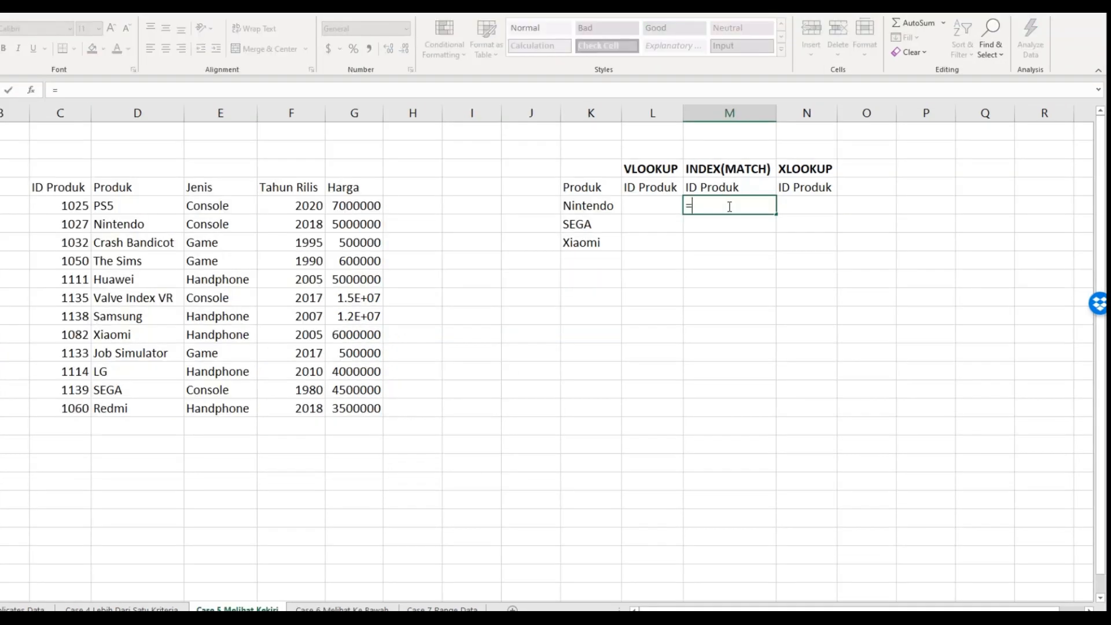
pyautogui.write('INDEX(')
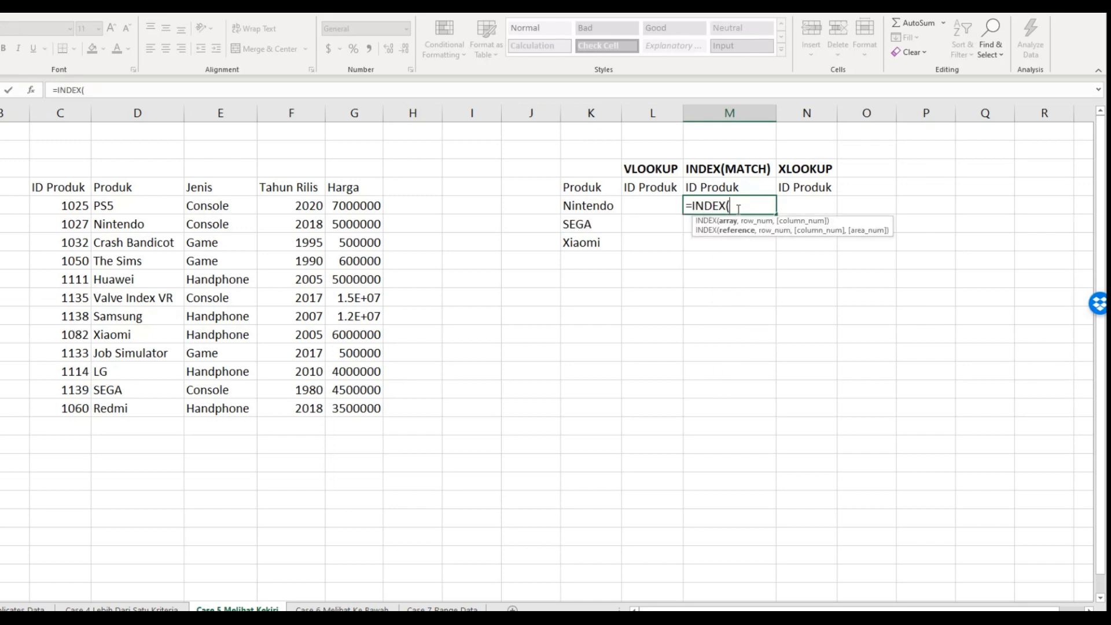
pyautogui.moveTo(67, 208); pyautogui.dragTo(55, 406)
pyautogui.press('F4')
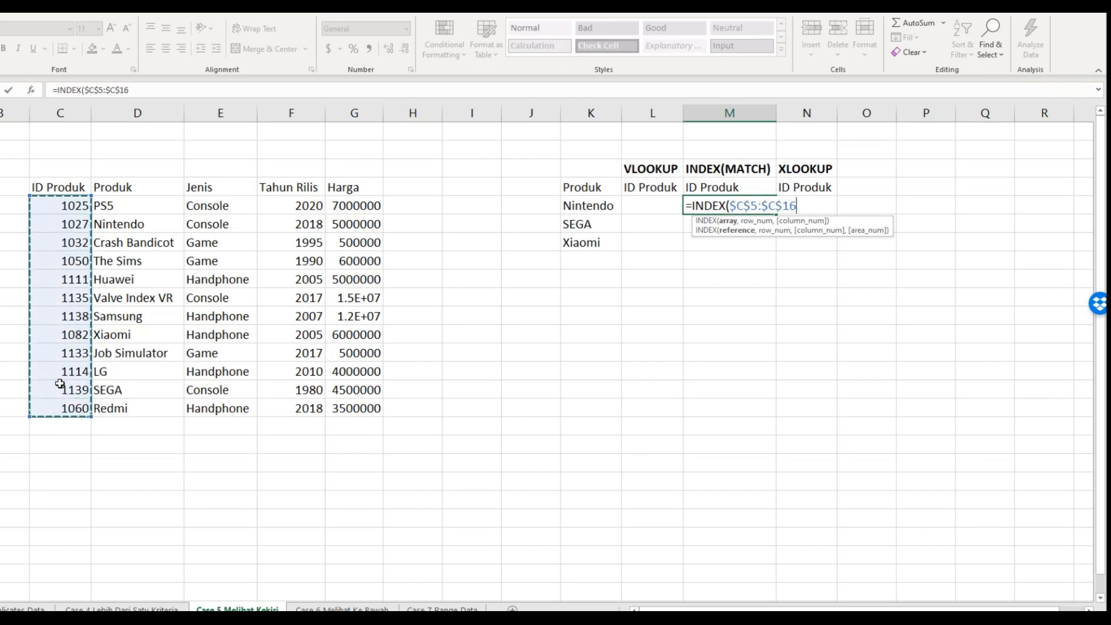
pyautogui.write(',')
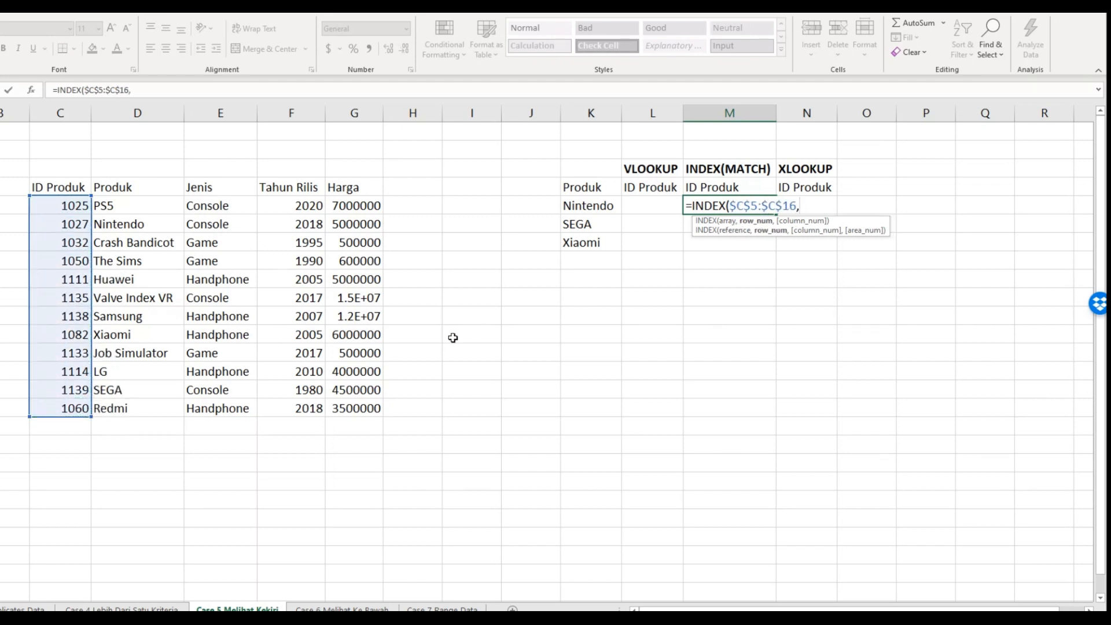
# - Nest a MATCH as the INDEX row number, looking up K5 in $D$5:$D$16 with exact match type 0
pyautogui.write('MATCH(')
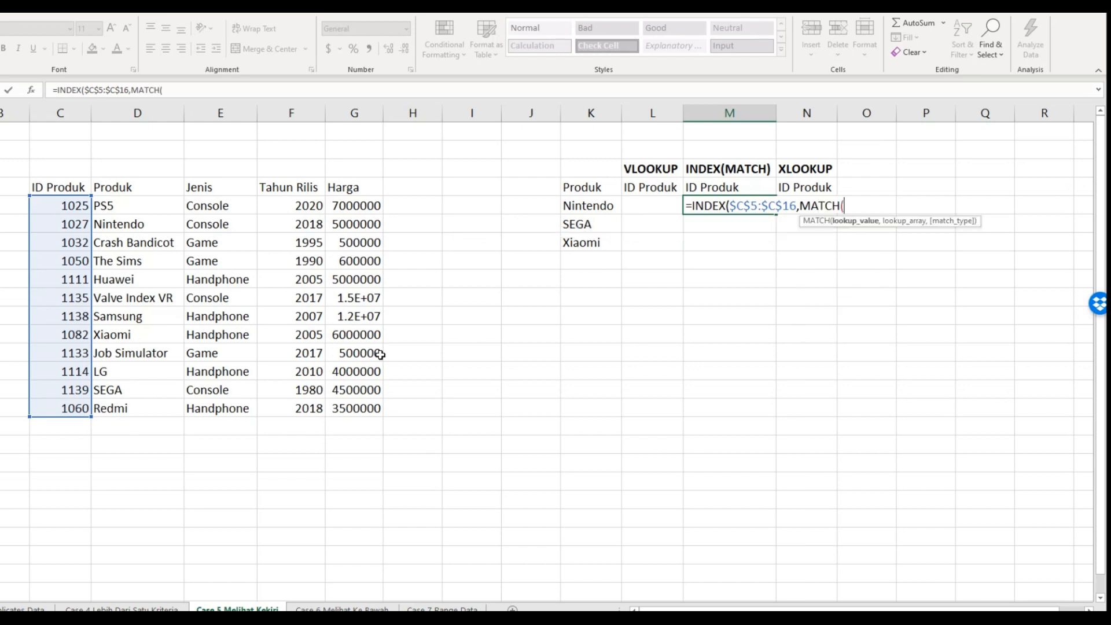
pyautogui.click(572, 205)
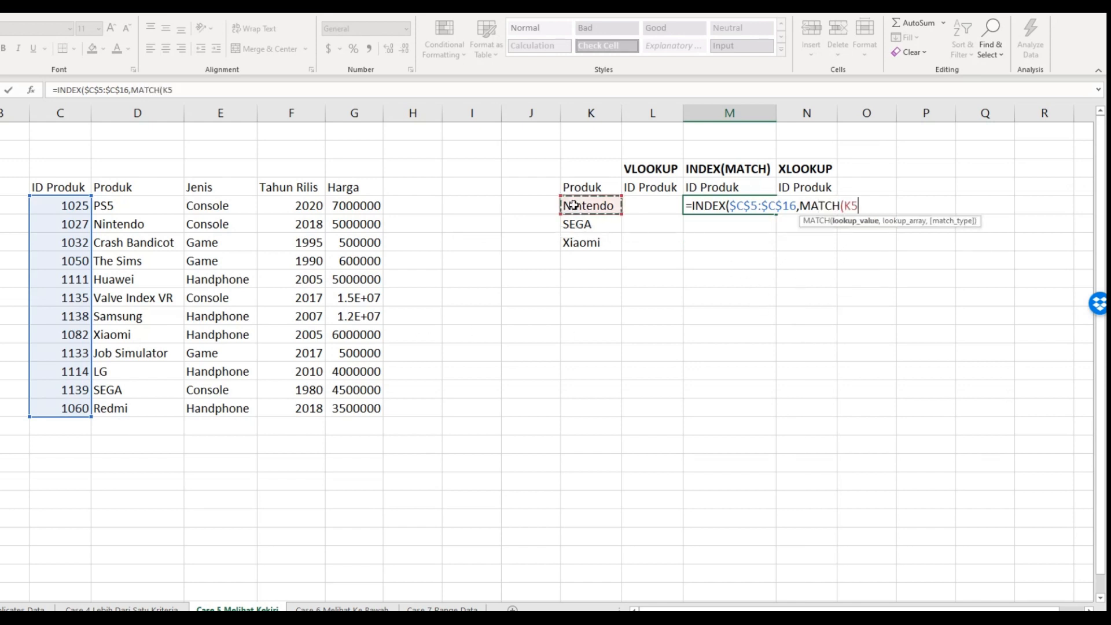
pyautogui.write(',')
pyautogui.moveTo(146, 207); pyautogui.dragTo(144, 399)
pyautogui.press('F4')
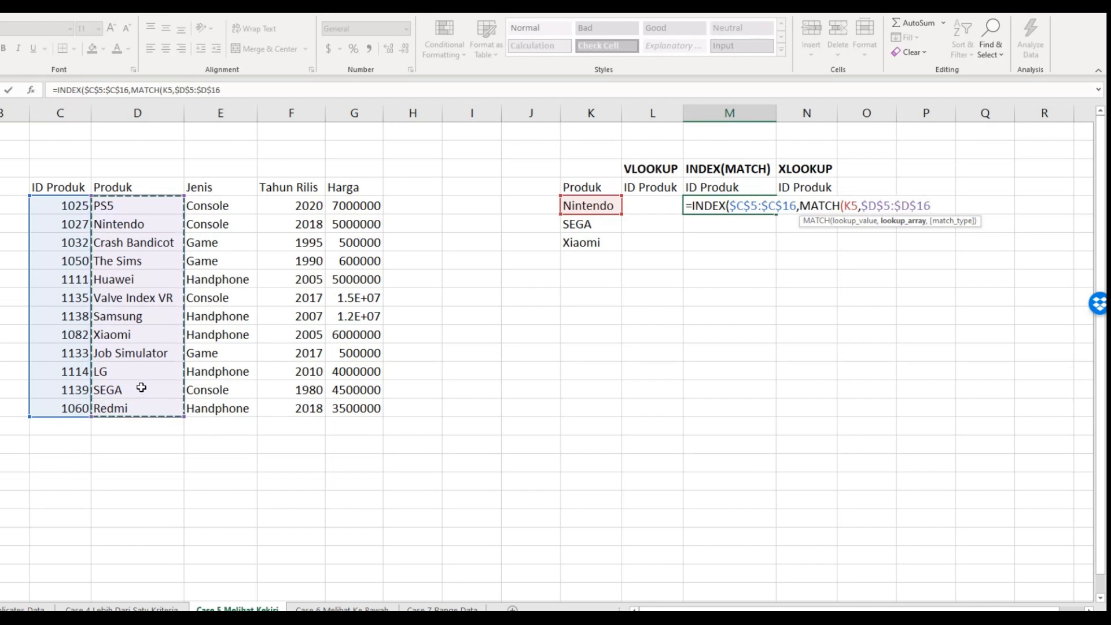
pyautogui.write(',')
pyautogui.press('Down')
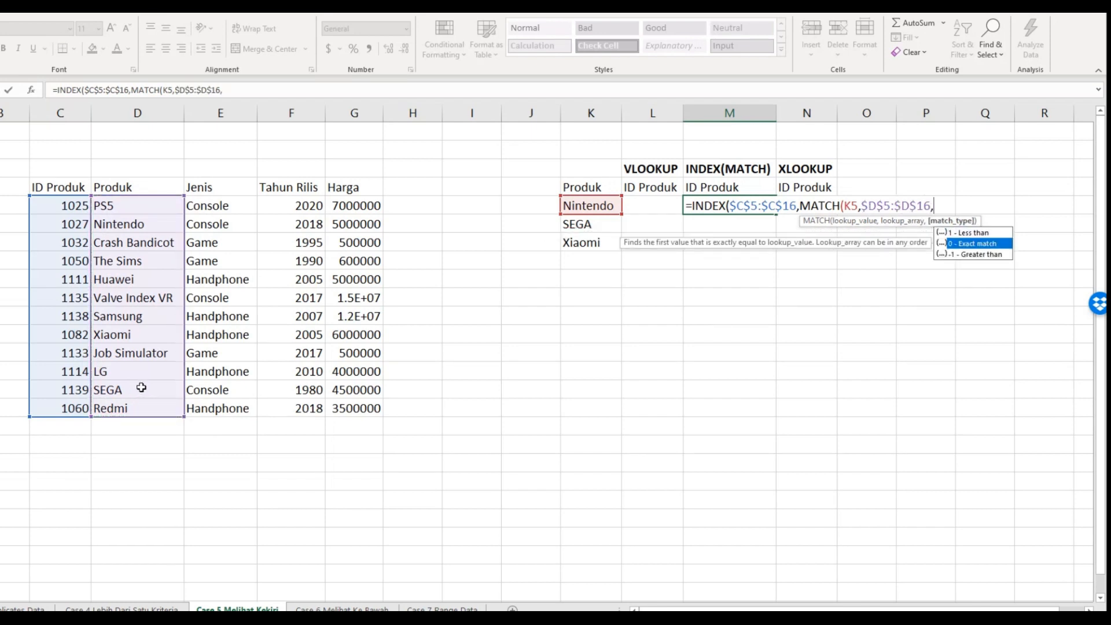
pyautogui.press('Tab')
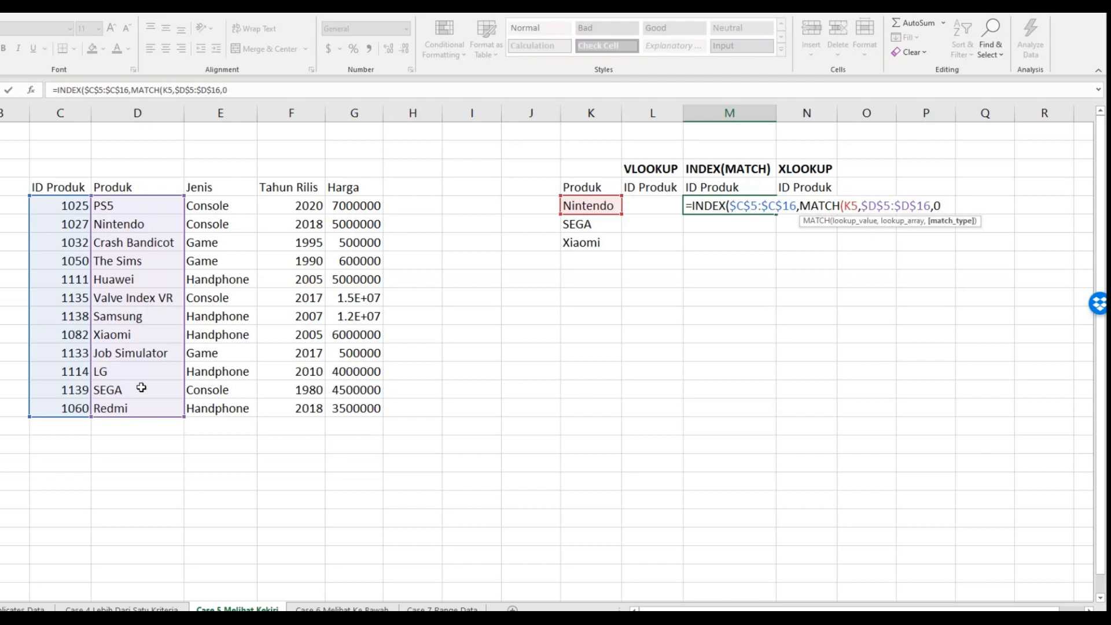
# - Complete the INDEX formula with column number 1 and fill it down to M7
pyautogui.write('),1')
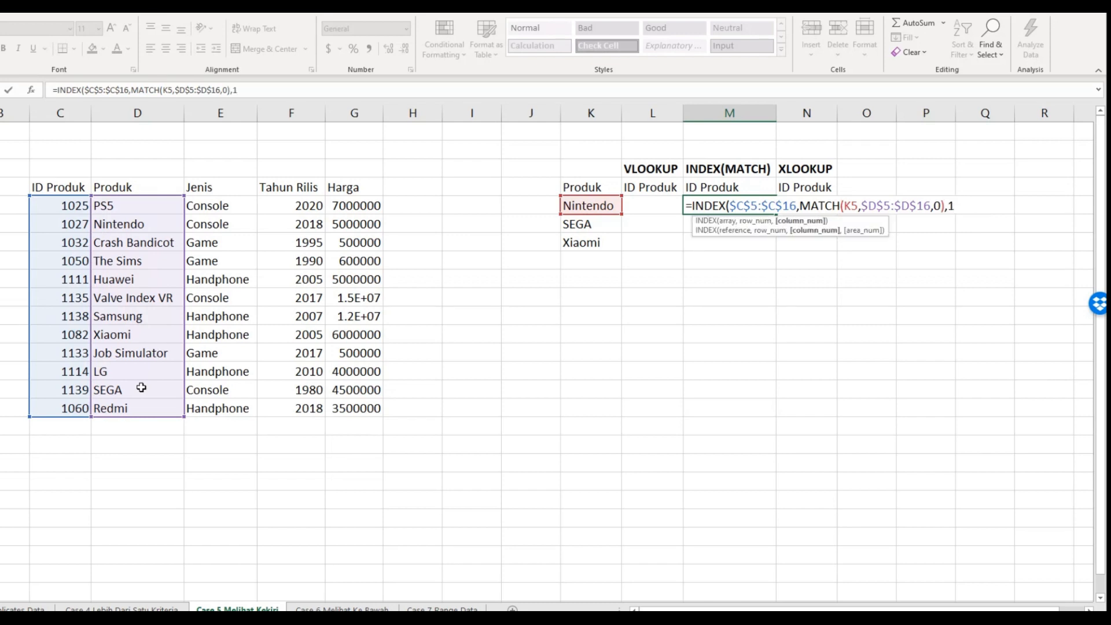
pyautogui.write(')')
pyautogui.press('Return')
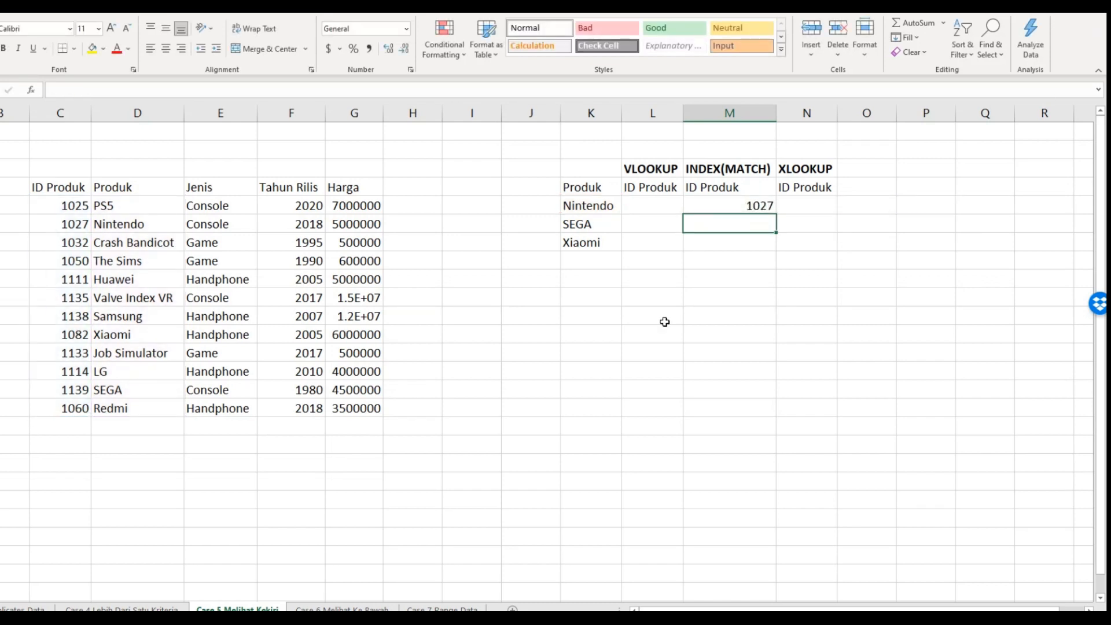
pyautogui.click(758, 210)
pyautogui.moveTo(777, 216); pyautogui.dragTo(776, 245)
pyautogui.click(728, 226)
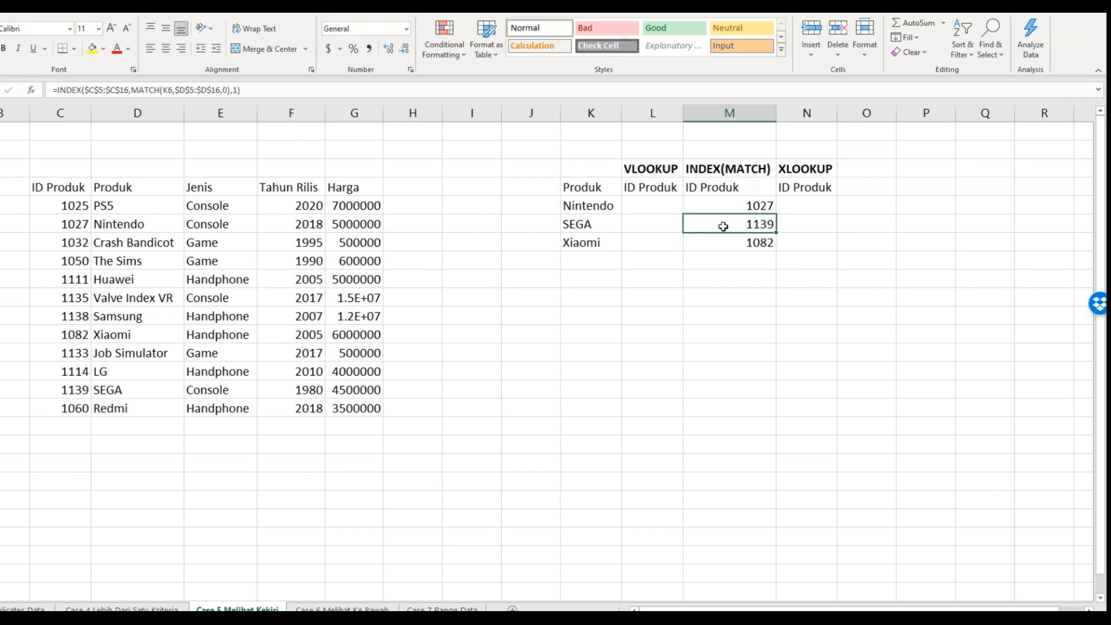
pyautogui.click(646, 208)
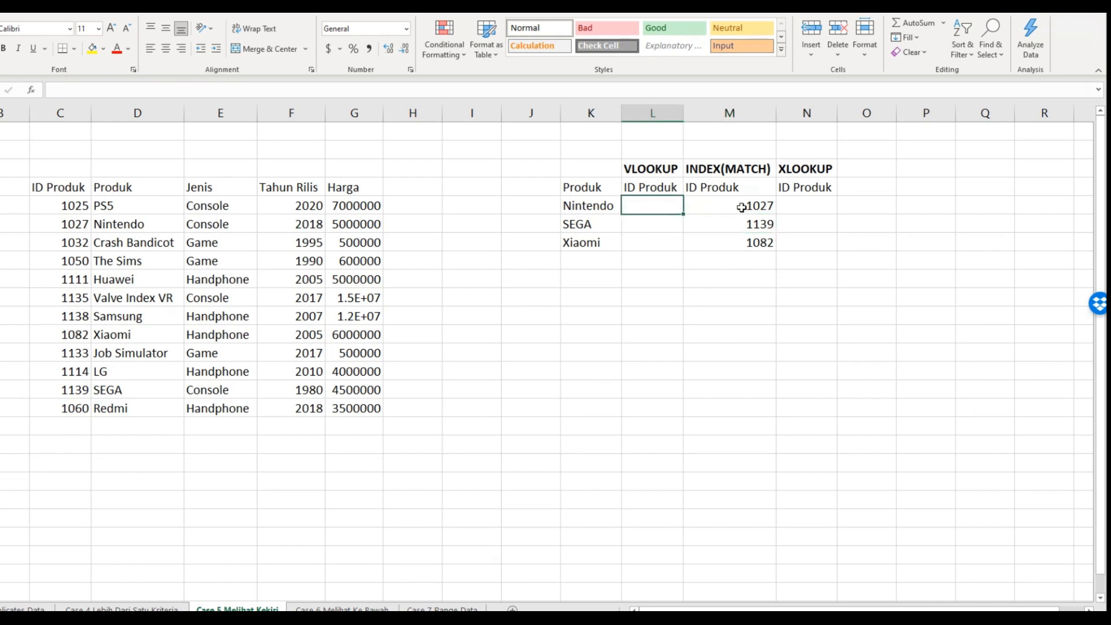
# - Start an XLOOKUP formula in N5 that looks up K5 in the absolute Produk range $D$5:$D$16
pyautogui.click(802, 208)
pyautogui.write('=XL')
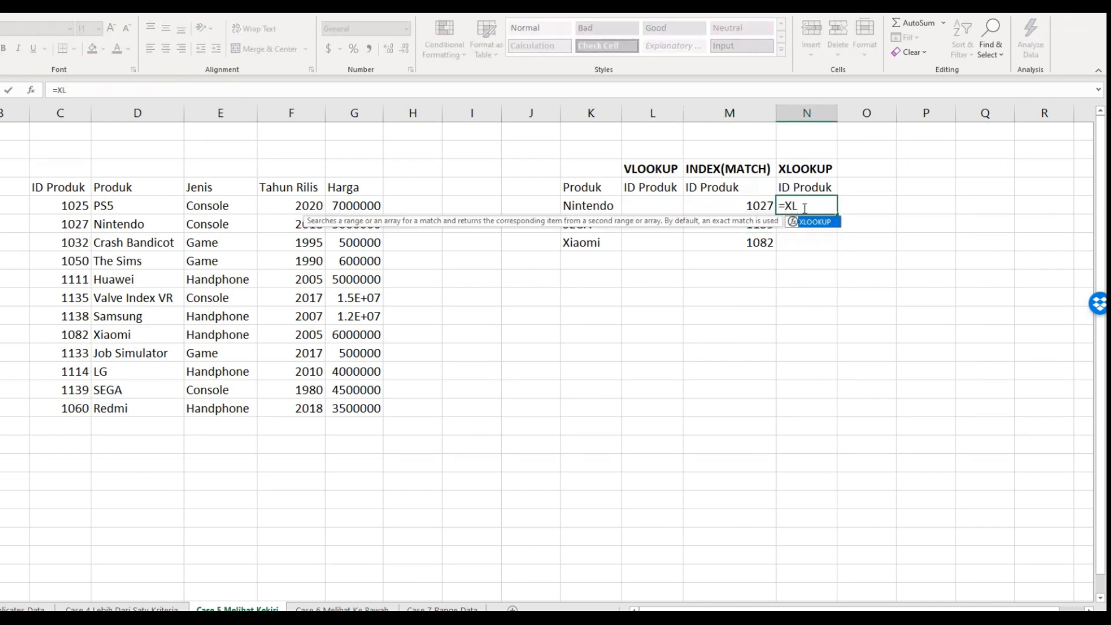
pyautogui.press('Tab')
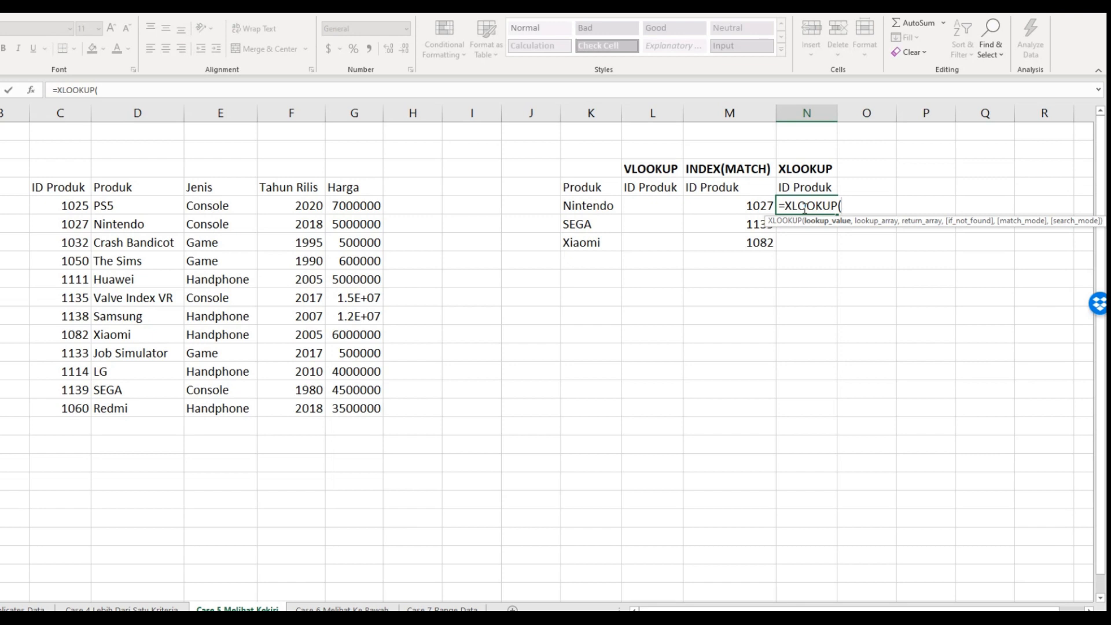
pyautogui.click(589, 205)
pyautogui.write(',')
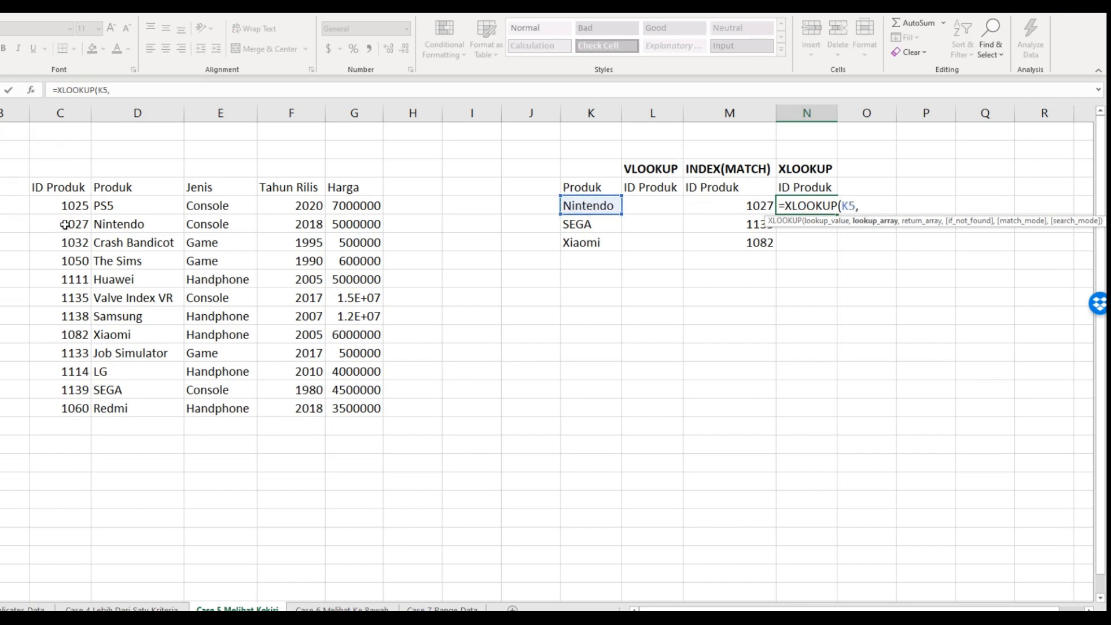
pyautogui.moveTo(117, 206); pyautogui.dragTo(119, 407)
pyautogui.press('F4')
# - Complete the XLOOKUP with the absolute return array $C$5:$C$16 and fill it down to N7
pyautogui.write(',')
pyautogui.moveTo(75, 206); pyautogui.dragTo(68, 407)
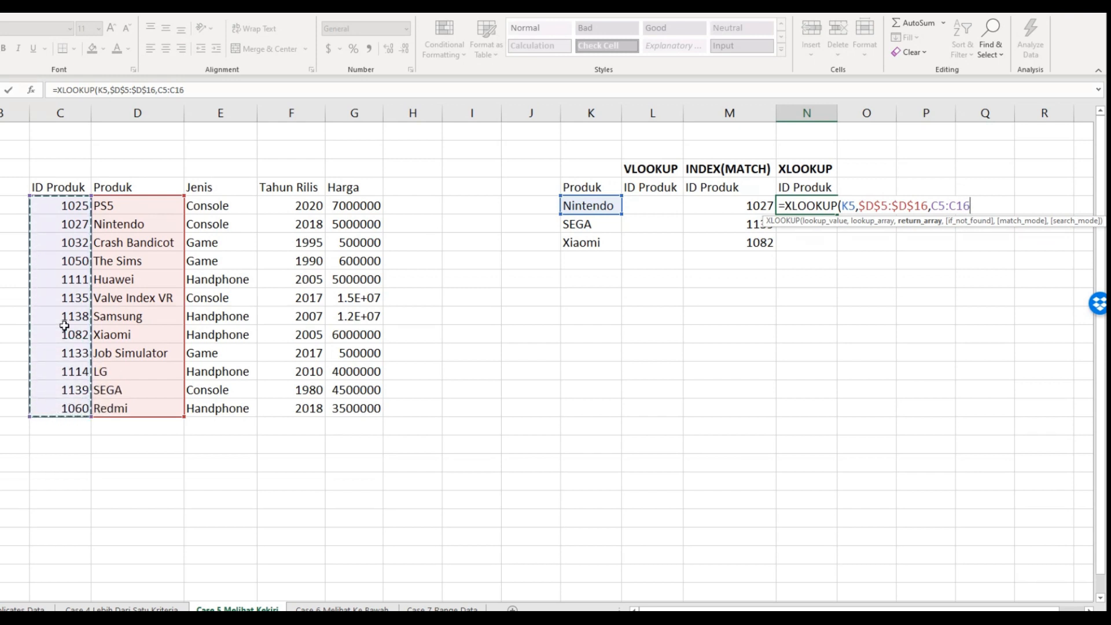
pyautogui.press('F4')
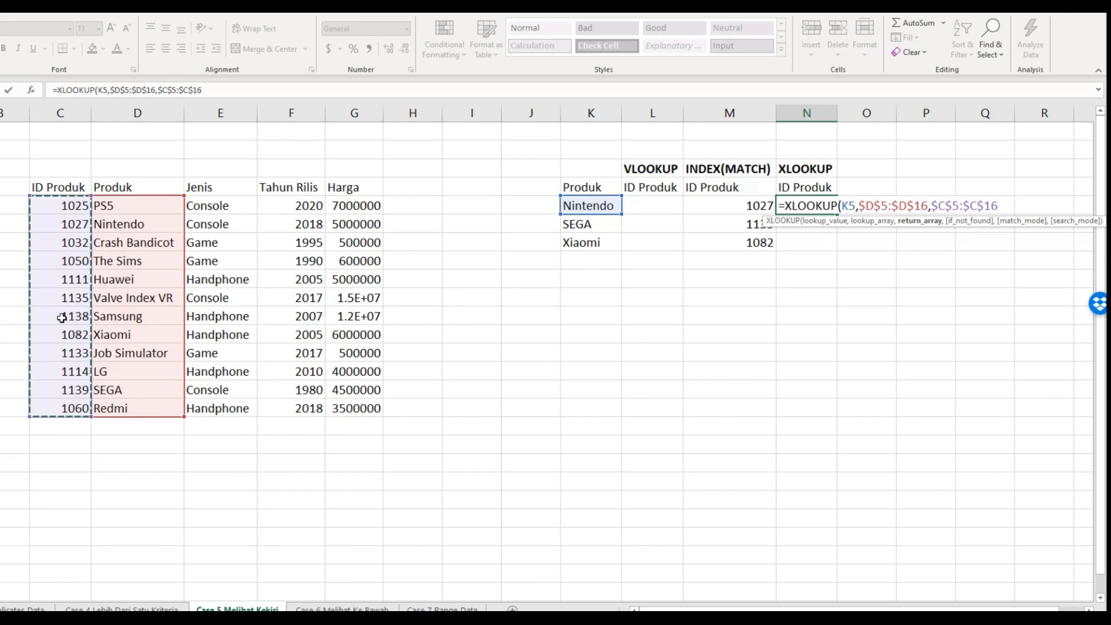
pyautogui.write(')')
pyautogui.press('Return')
pyautogui.press('Up')
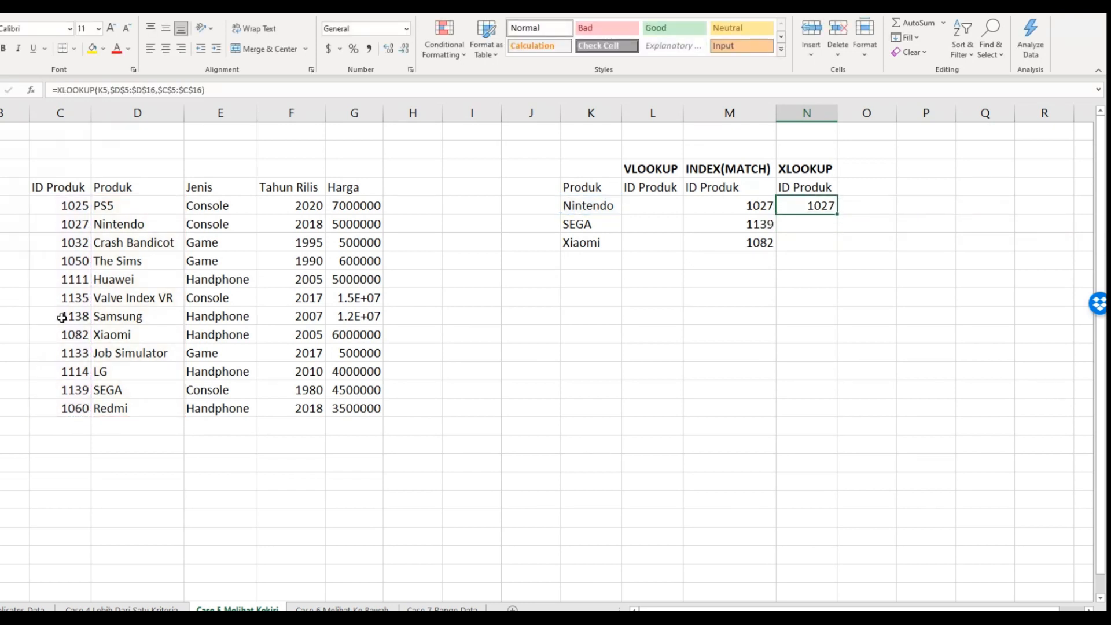
pyautogui.moveTo(839, 216); pyautogui.dragTo(833, 248)
# - Compare the XLOOKUP product IDs in column N with the INDEX results and the VLOOKUP column
pyautogui.click(804, 245)
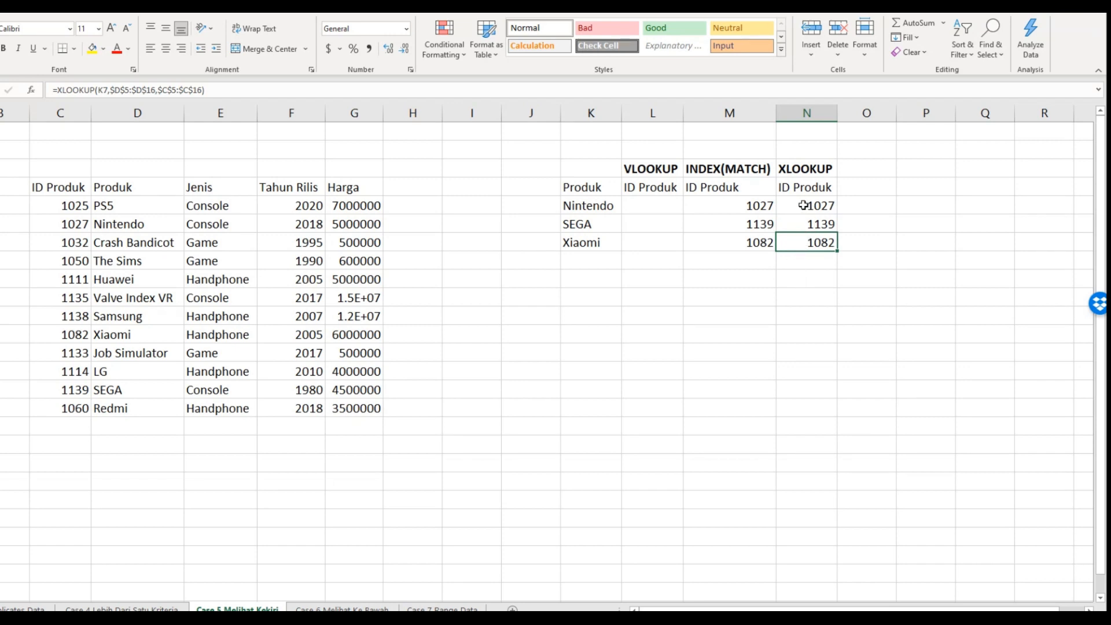
pyautogui.click(733, 220)
pyautogui.click(681, 225)
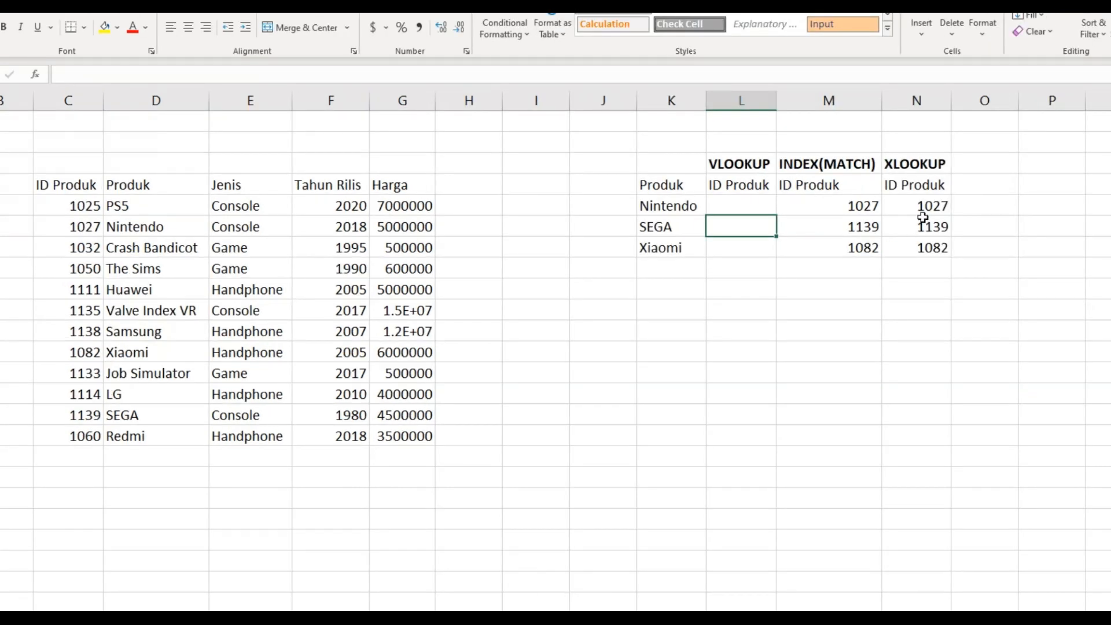
pyautogui.click(923, 225)
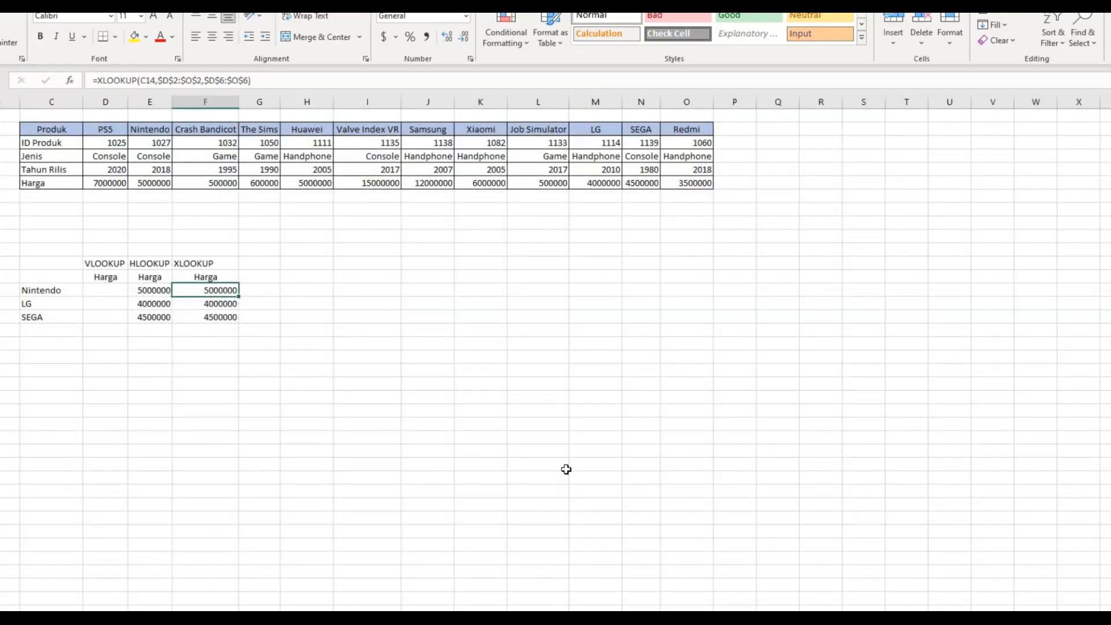
# - Examine the horizontal product table and the Nintendo, LG and SEGA lookup list below it
pyautogui.click(343, 295)
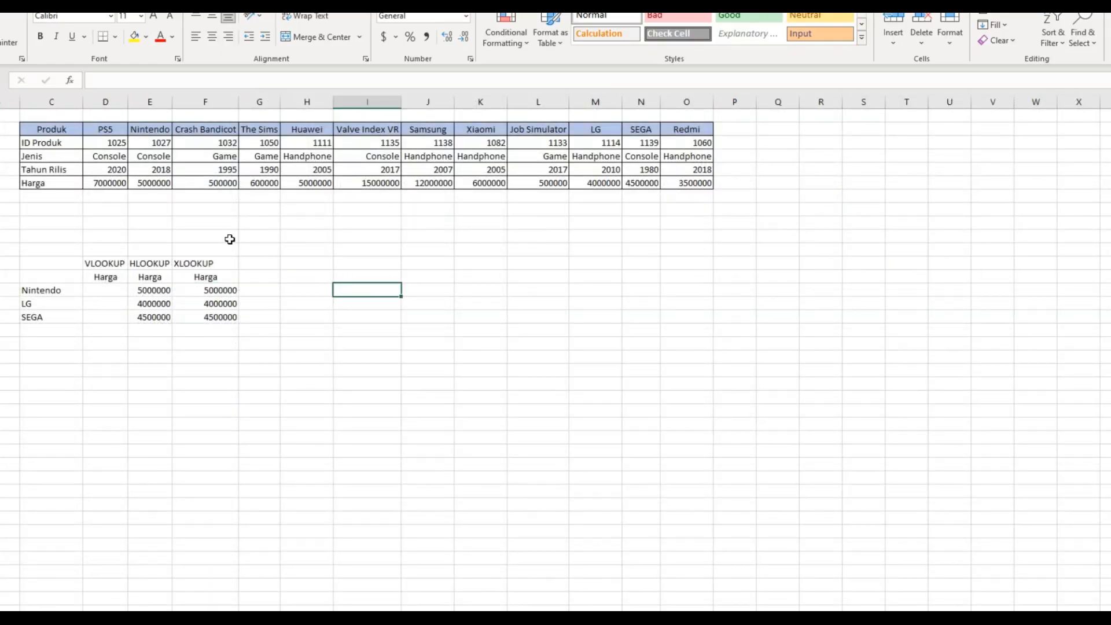
pyautogui.scroll(2, 230, 239)
pyautogui.scroll(1, 382, 256)
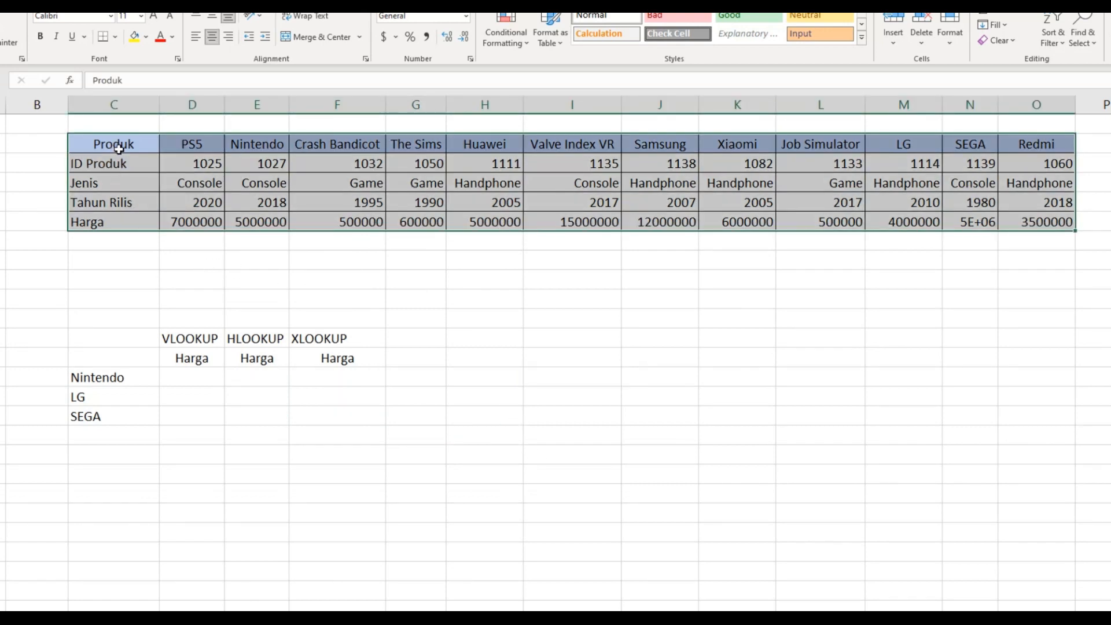
pyautogui.click(253, 197)
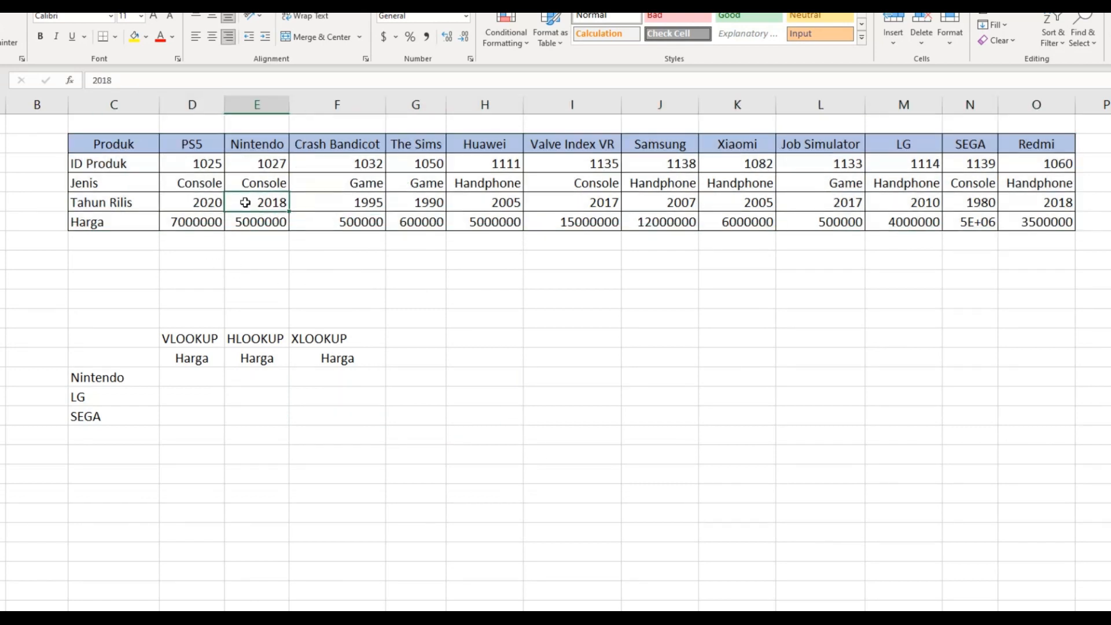
pyautogui.click(109, 387)
pyautogui.moveTo(108, 387); pyautogui.dragTo(107, 419)
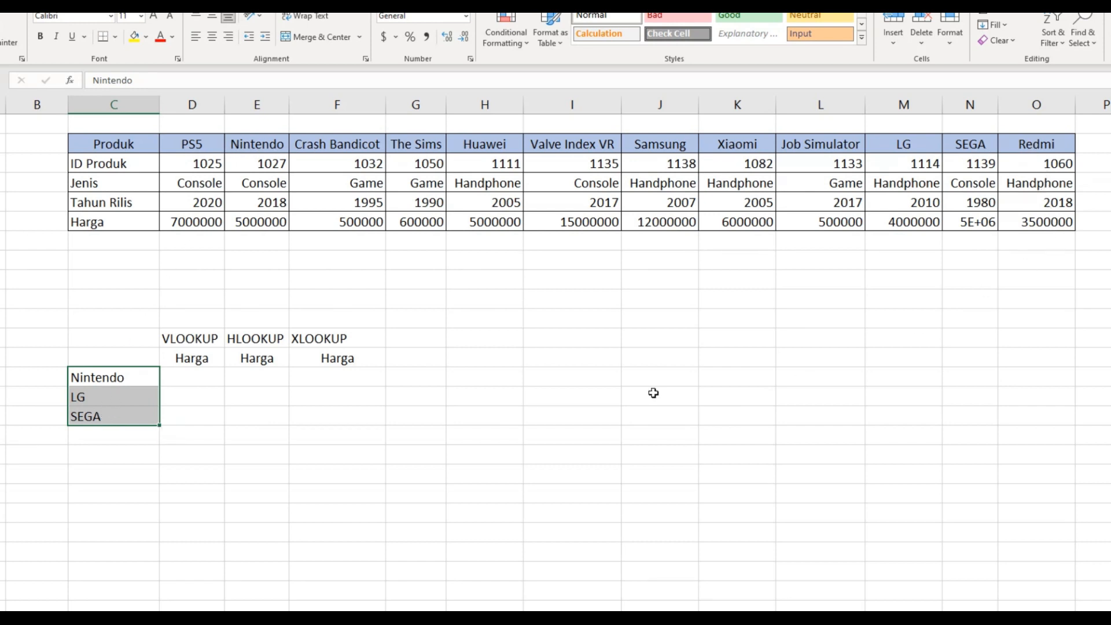
pyautogui.click(197, 378)
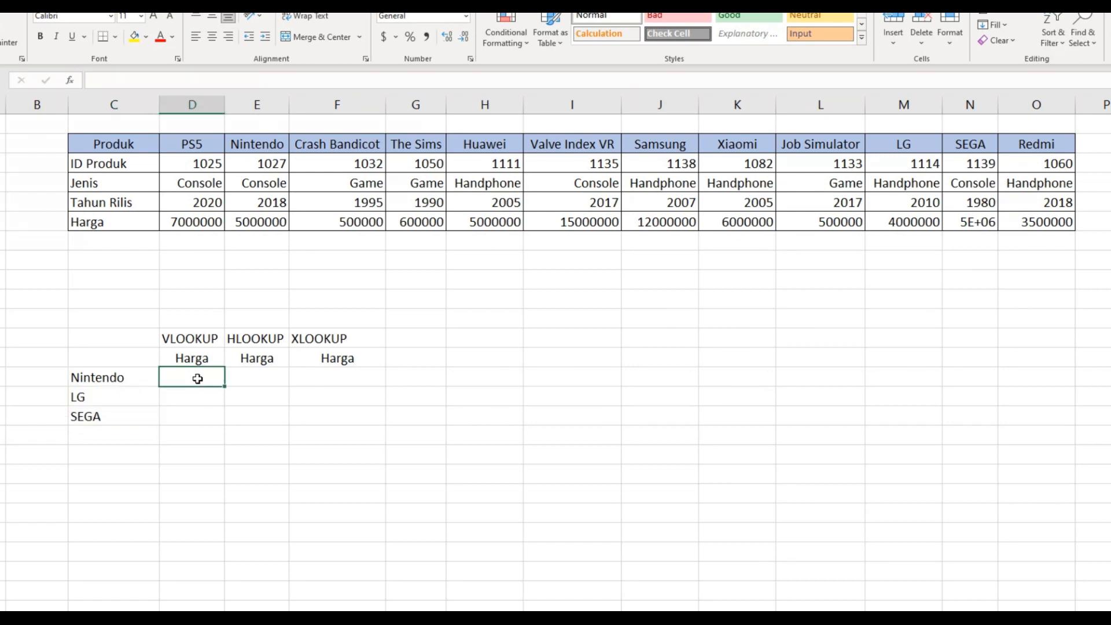
pyautogui.write('=VLOOKUP(')
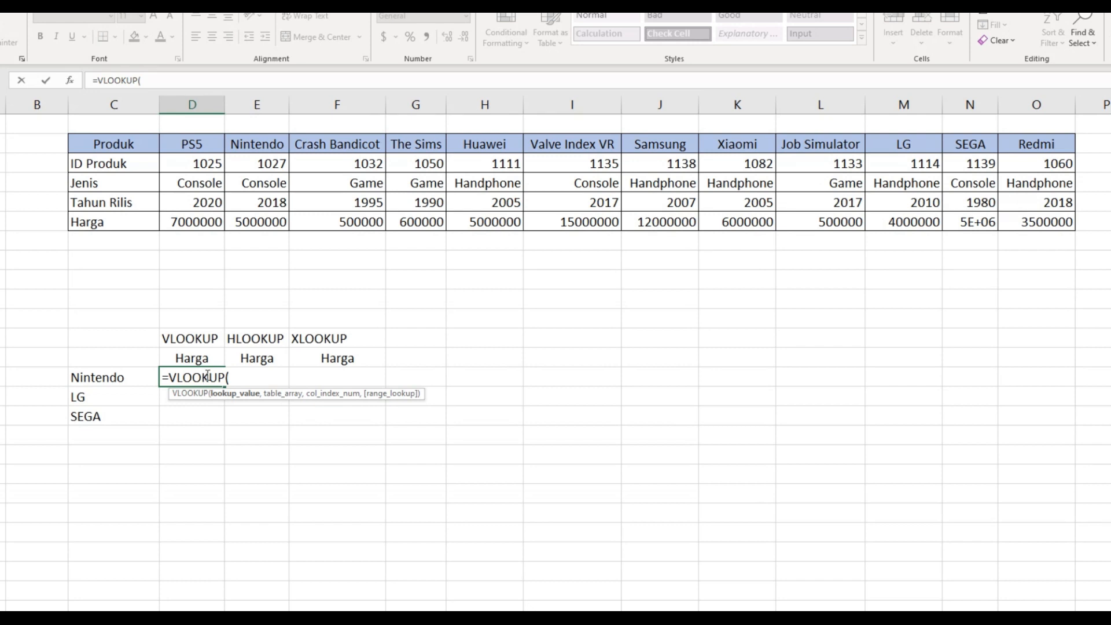
pyautogui.click(133, 379)
pyautogui.write(',')
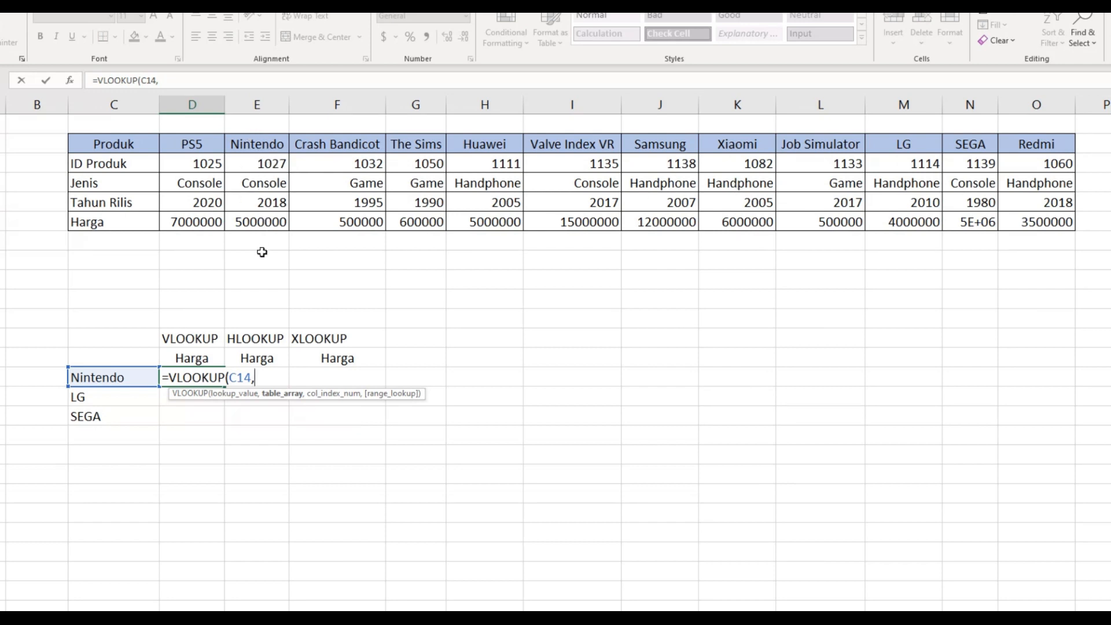
pyautogui.press('BackSpace')
pyautogui.press('BackSpace')
pyautogui.press('BackSpace')
pyautogui.press('BackSpace')
pyautogui.press('BackSpace')
pyautogui.press('BackSpace')
pyautogui.press('BackSpace')
pyautogui.press('BackSpace')
pyautogui.press('BackSpace')
pyautogui.press('BackSpace')
pyautogui.press('BackSpace')
pyautogui.press('BackSpace')
pyautogui.press('BackSpace')
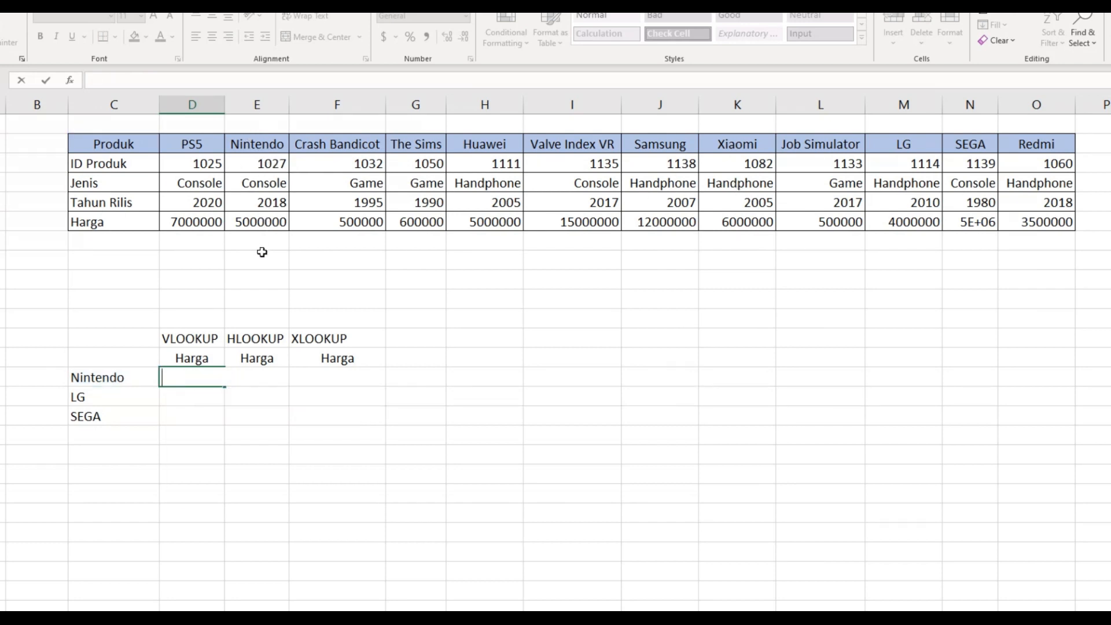
pyautogui.press('Return')
# - Start an HLOOKUP formula in E14 that looks up C14 in the absolute table range $D$2:$O$6
pyautogui.press('Up')
pyautogui.press('Right')
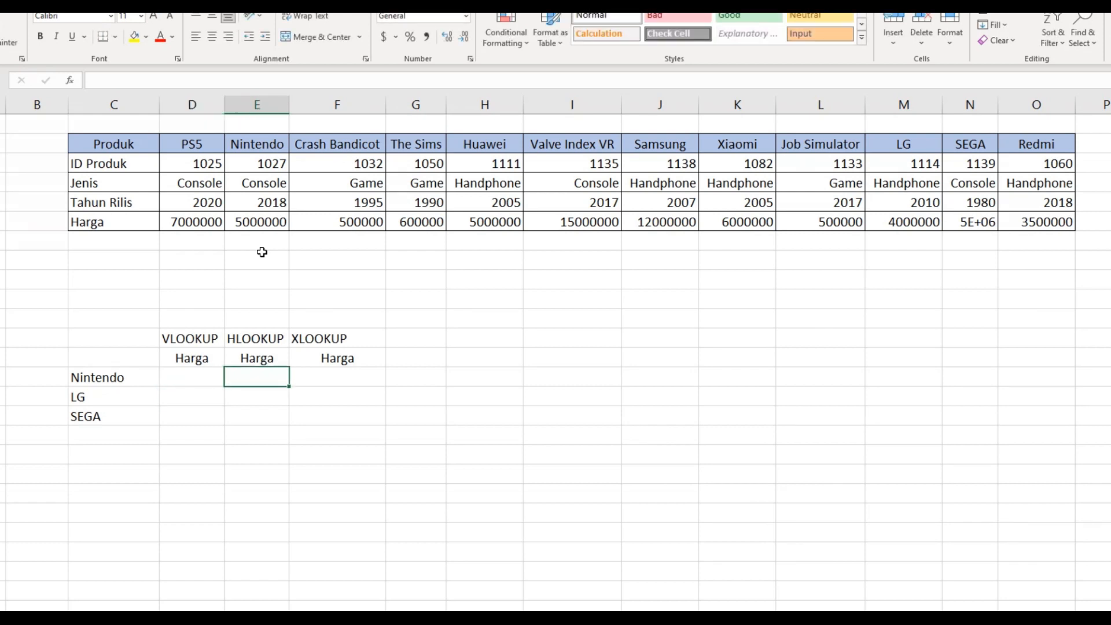
pyautogui.write('=')
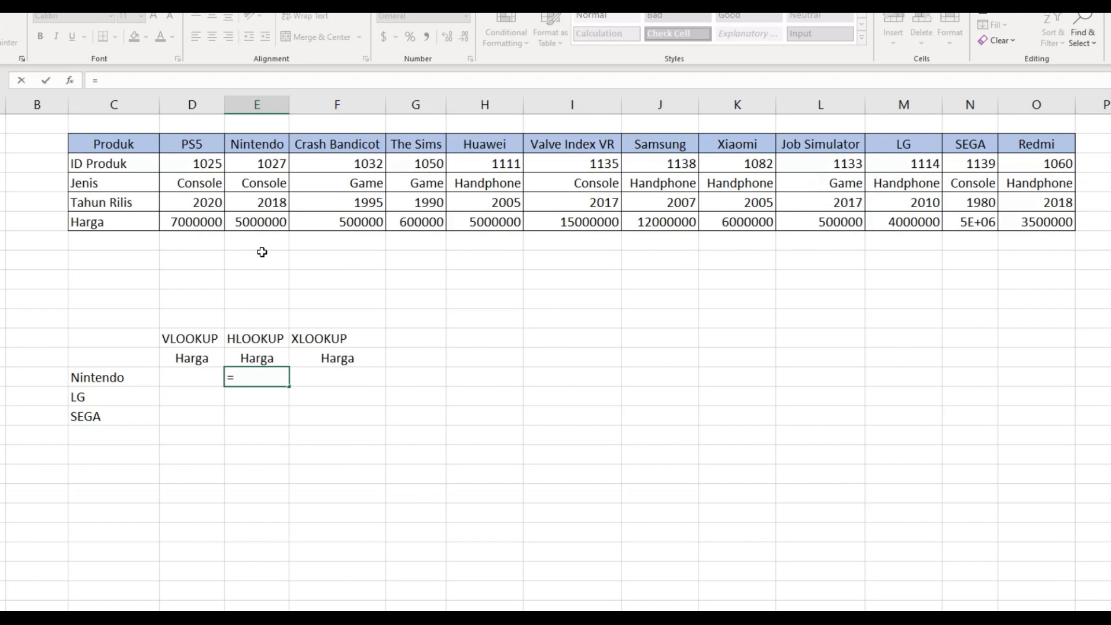
pyautogui.write('HLOOKUP(')
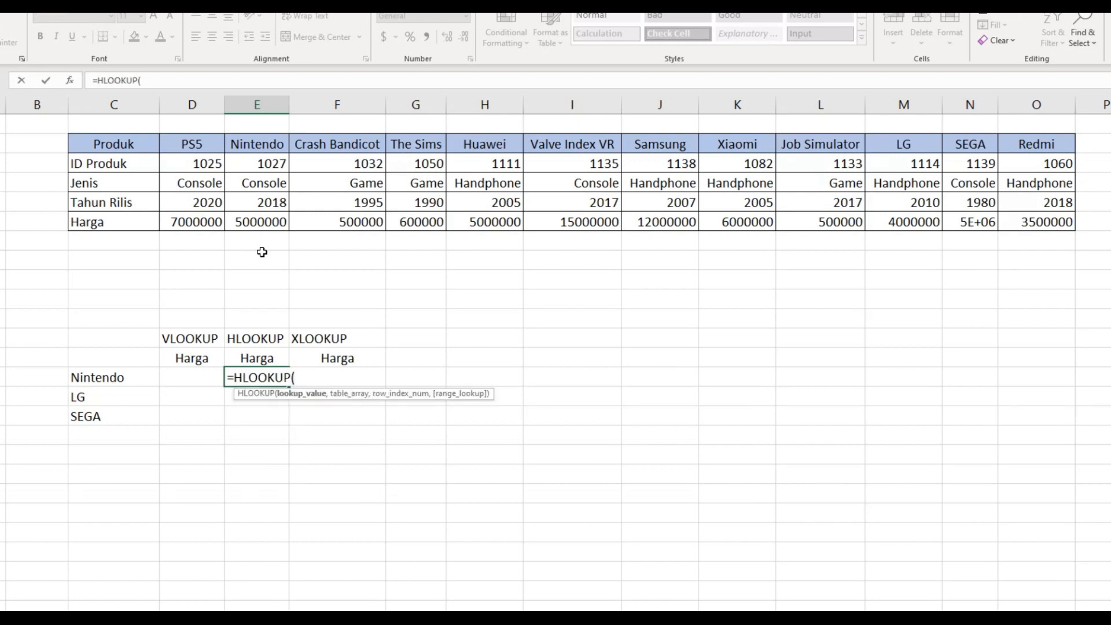
pyautogui.click(133, 377)
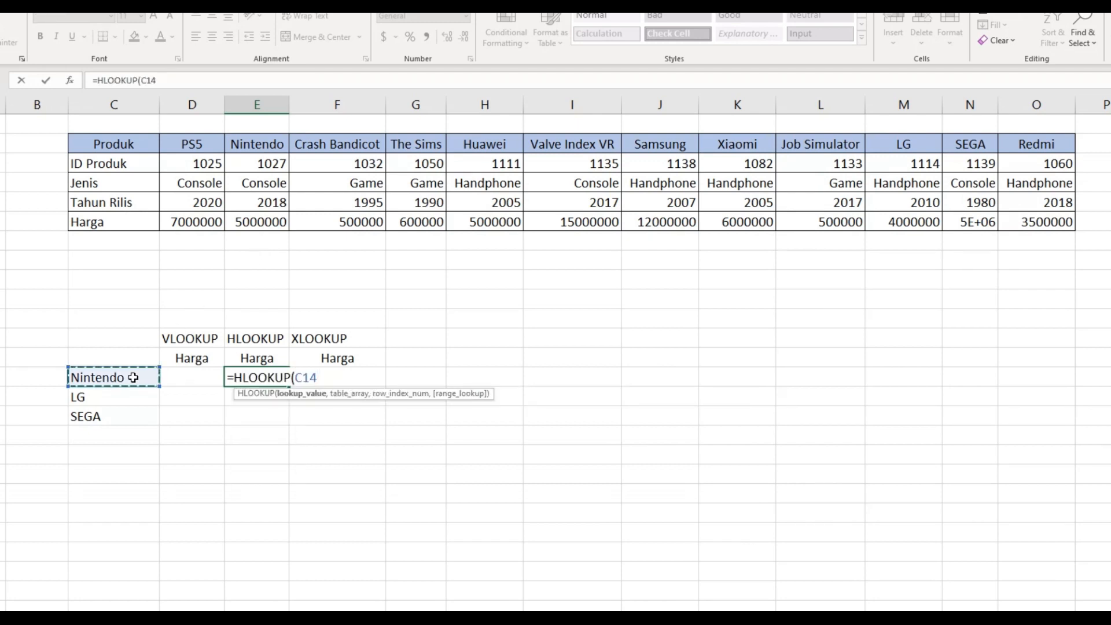
pyautogui.write(',')
pyautogui.moveTo(207, 144); pyautogui.dragTo(1003, 217)
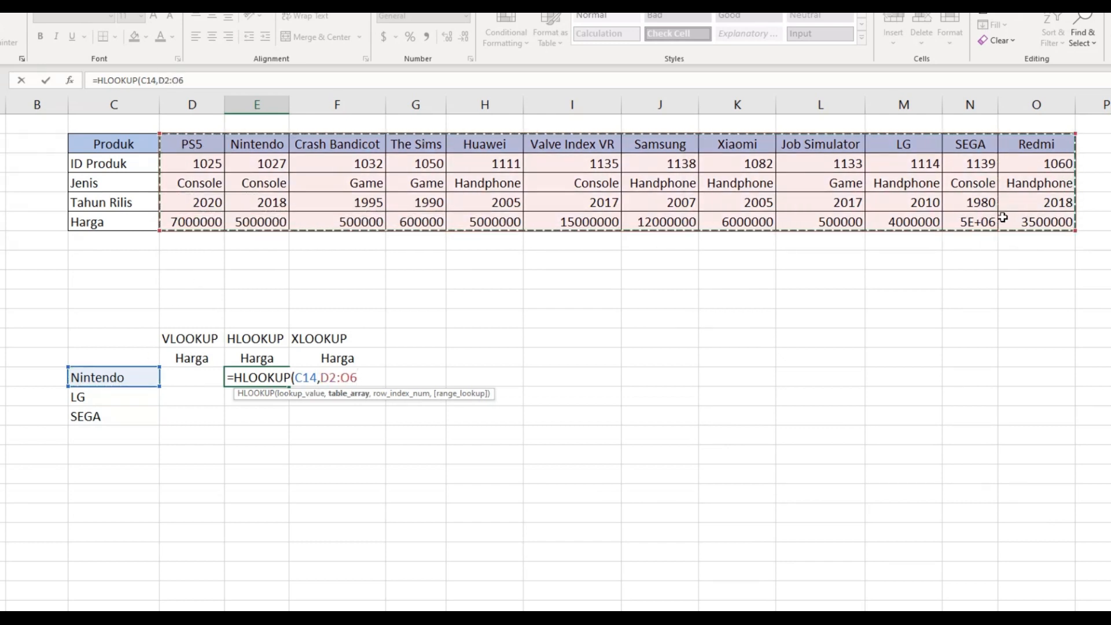
pyautogui.press('F4')
pyautogui.write(',')
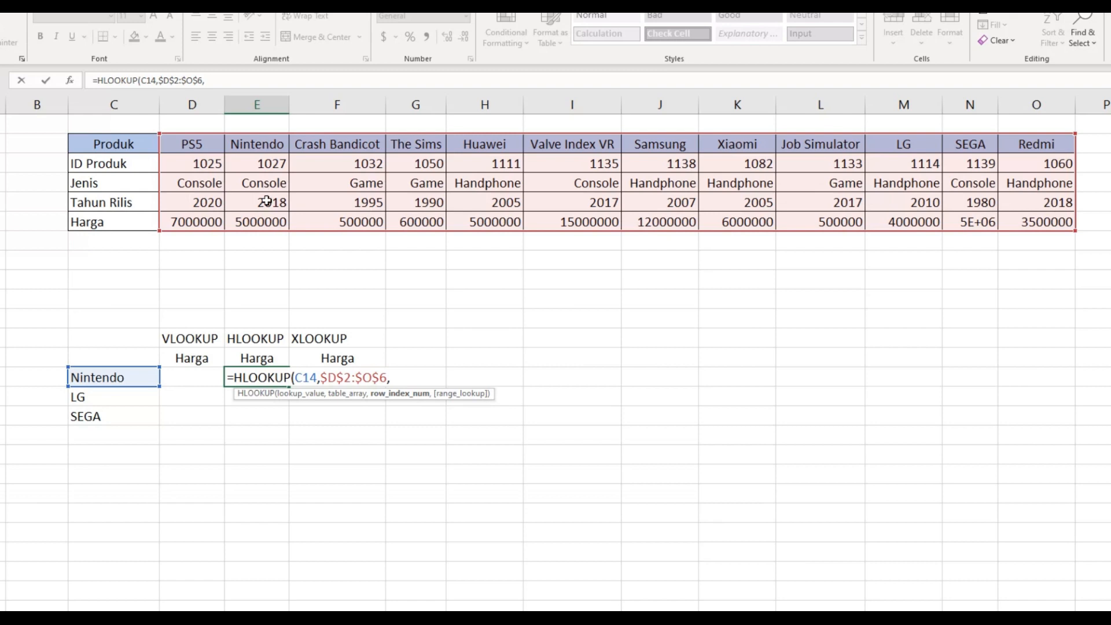
# - Complete the HLOOKUP with row index 5 and an exact match (FALSE), and fill it down to E16
pyautogui.write('5,')
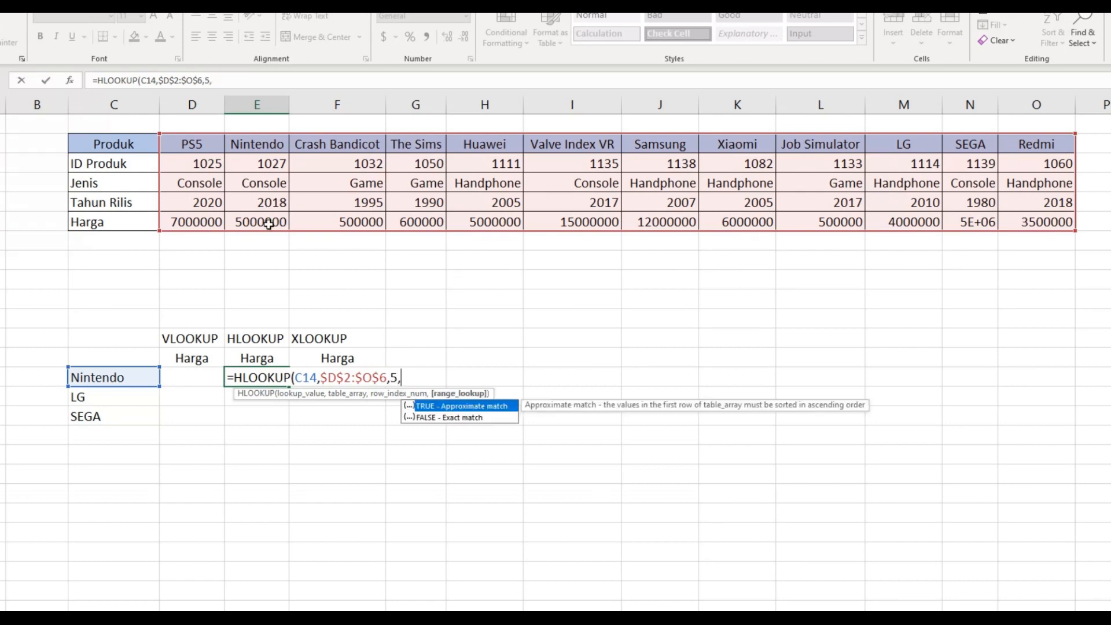
pyautogui.press('Down')
pyautogui.press('Tab')
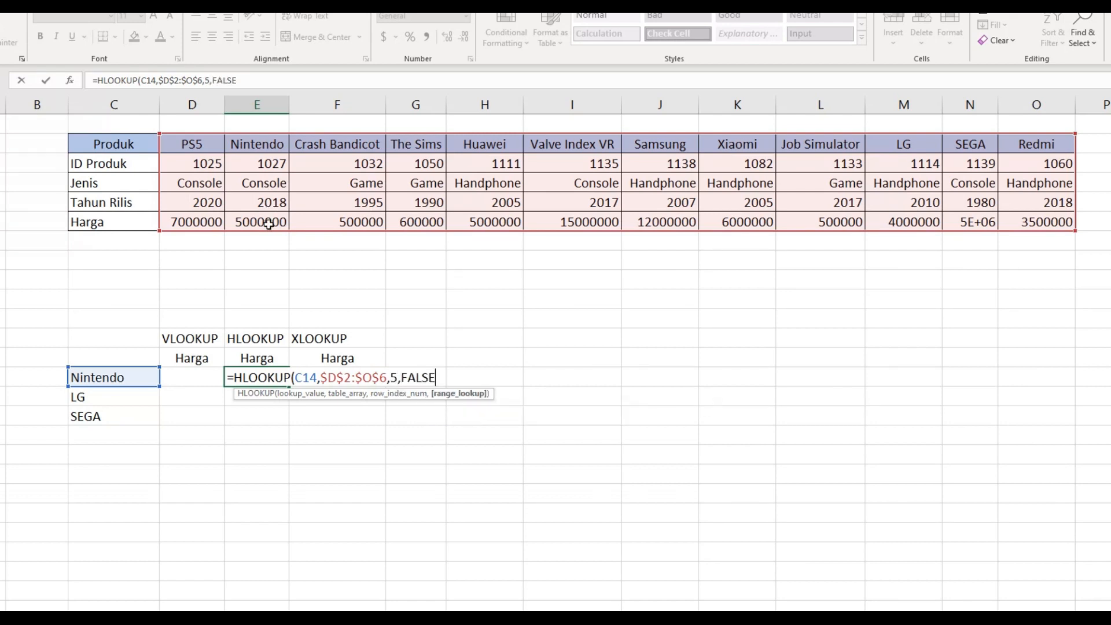
pyautogui.hotkey('ctrl', 'Return')
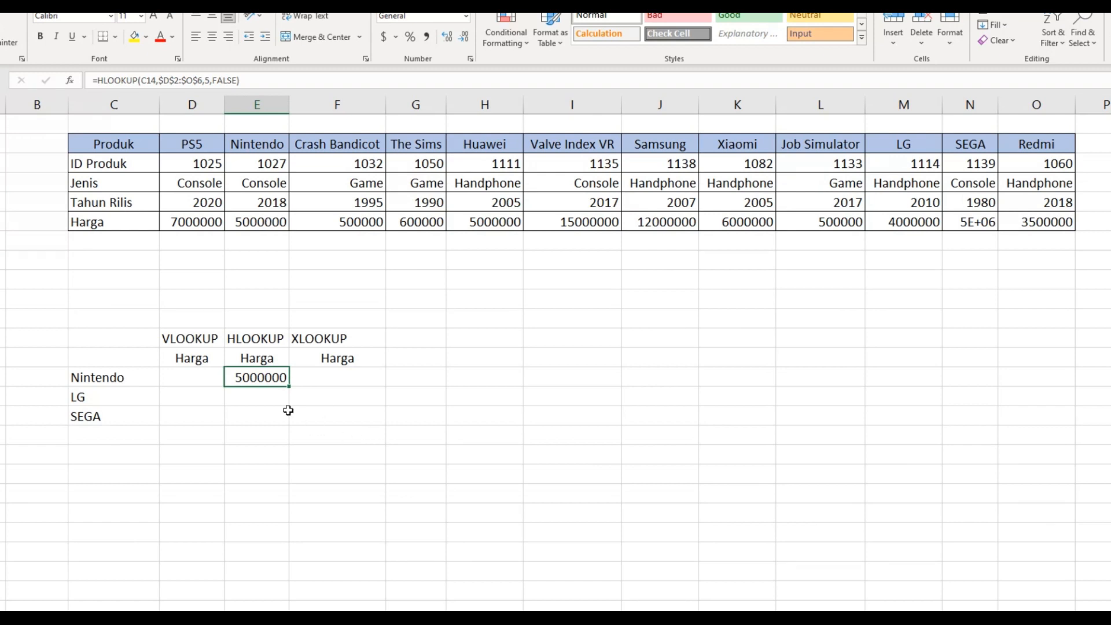
pyautogui.moveTo(291, 386); pyautogui.dragTo(296, 433)
pyautogui.press('Down')
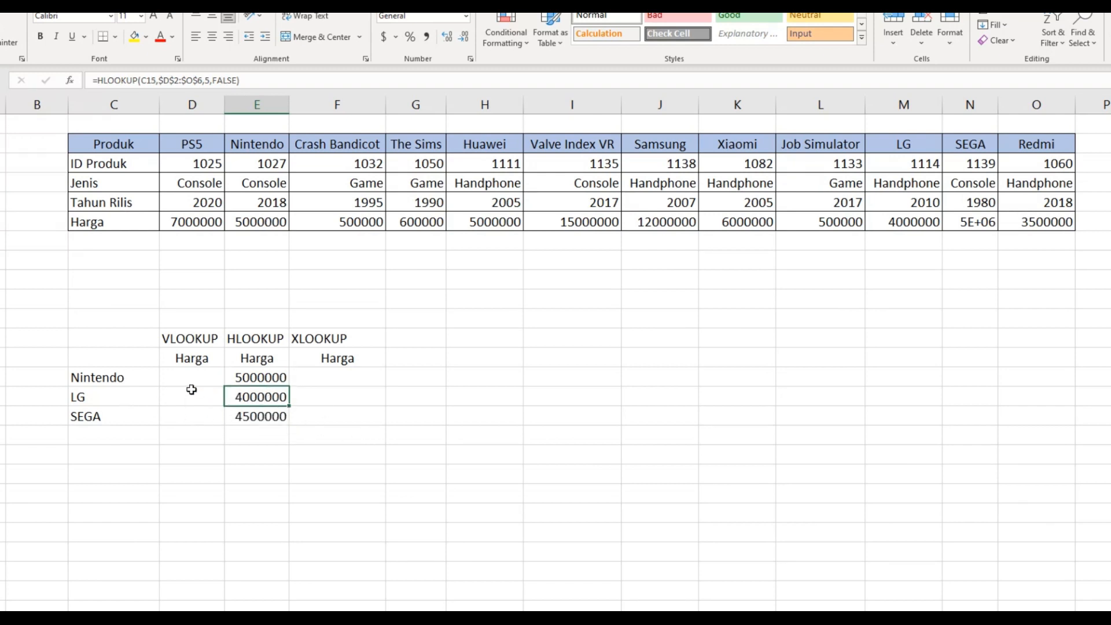
# - Start an XLOOKUP formula in F14 that looks up C14 in the absolute Produk header range $D$2:$O$2
pyautogui.click(141, 379)
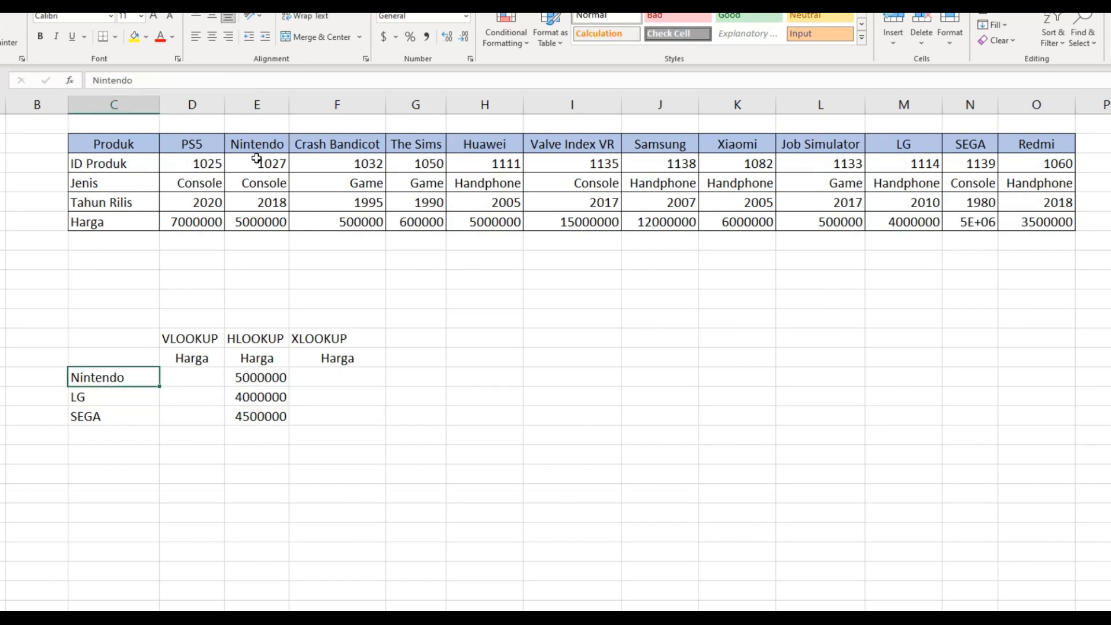
pyautogui.click(325, 377)
pyautogui.write('=XLOOKUP(')
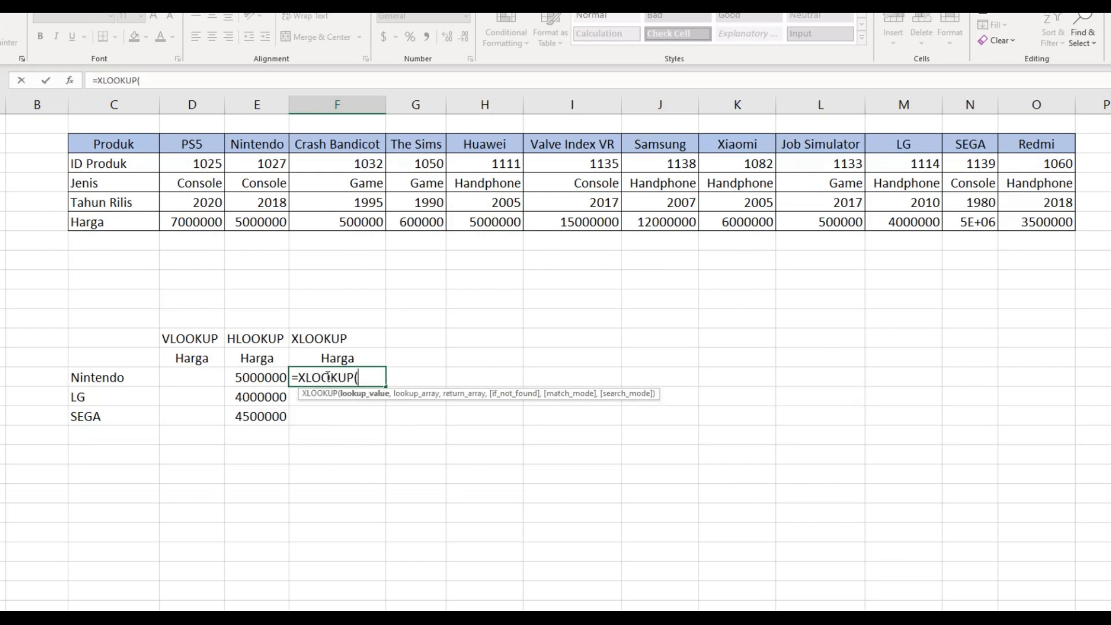
pyautogui.click(128, 379)
pyautogui.write(',')
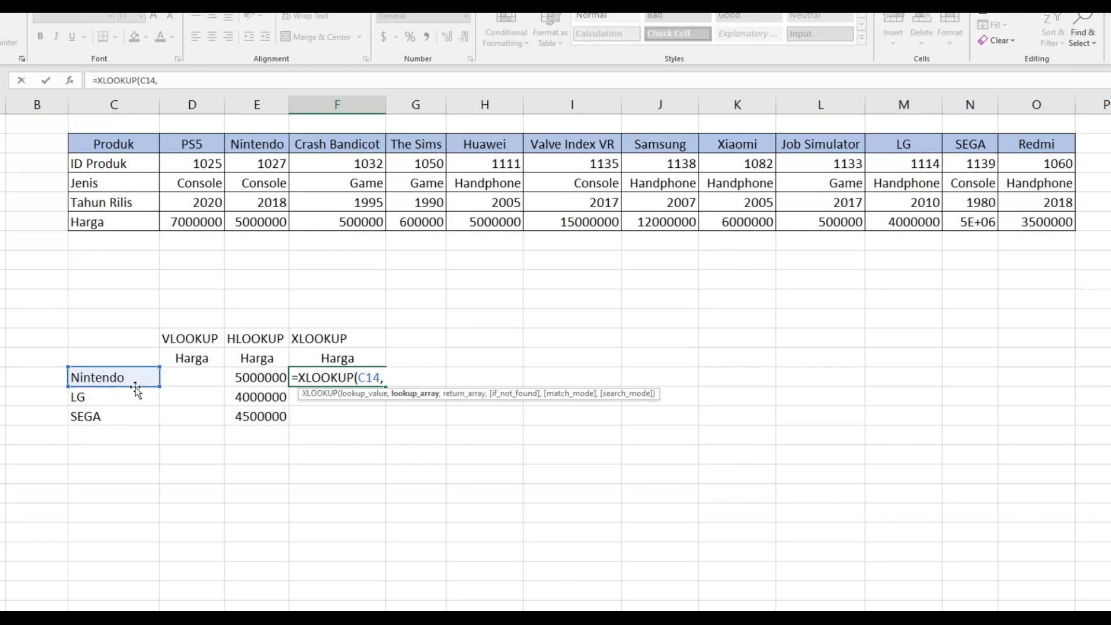
pyautogui.moveTo(210, 145); pyautogui.dragTo(1042, 147)
pyautogui.press('F4')
pyautogui.write(',')
# - Complete the XLOOKUP with the absolute Harga return array $D$6:$O$6 and fill it down to F16
pyautogui.moveTo(203, 222); pyautogui.dragTo(1013, 223)
pyautogui.press('F4')
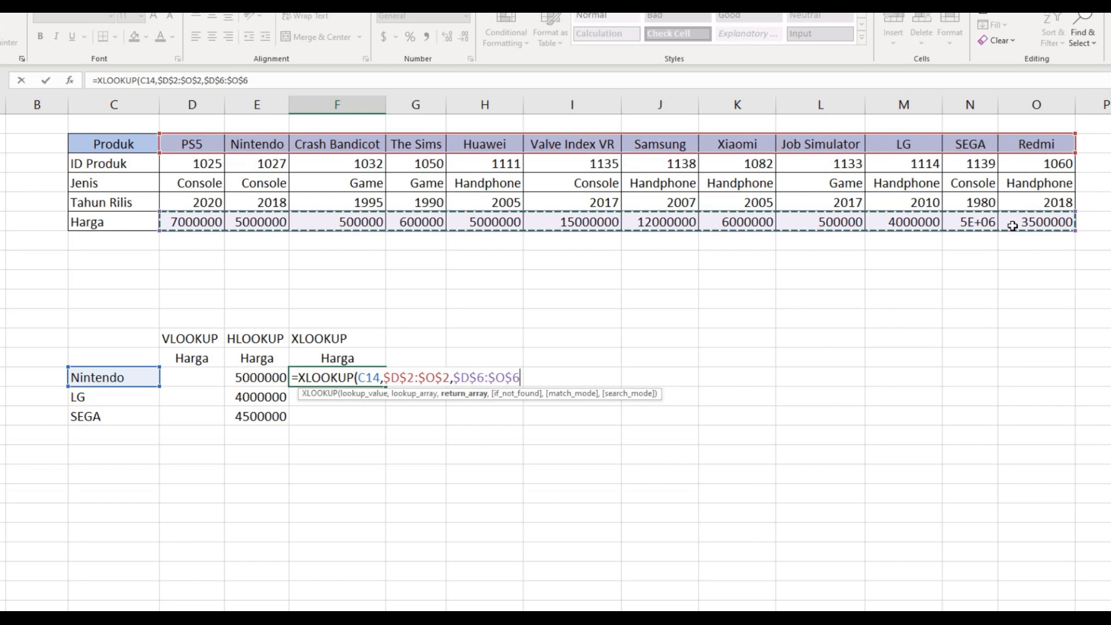
pyautogui.write(')')
pyautogui.press('Return')
pyautogui.press('Up')
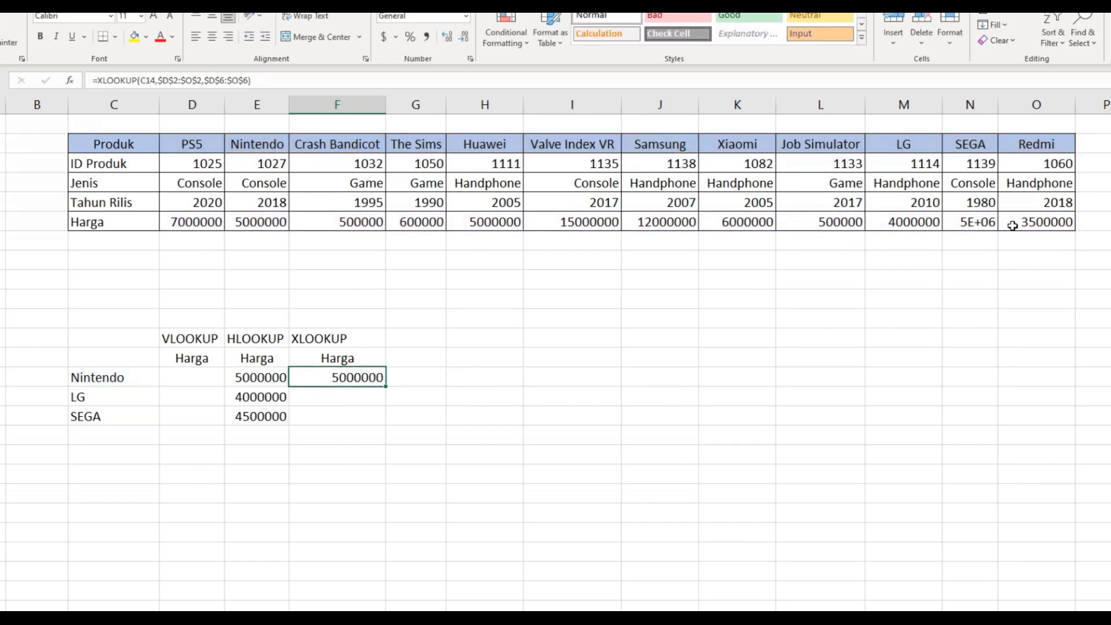
pyautogui.moveTo(386, 383); pyautogui.dragTo(389, 432)
pyautogui.press('Down')
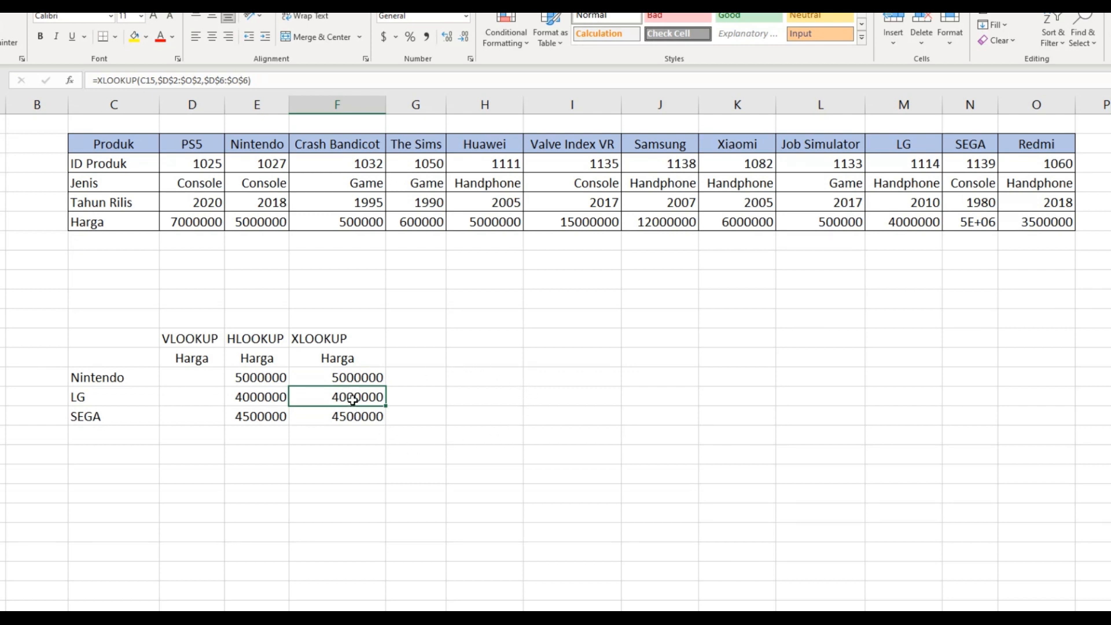
pyautogui.click(331, 375)
pyautogui.click(333, 342)
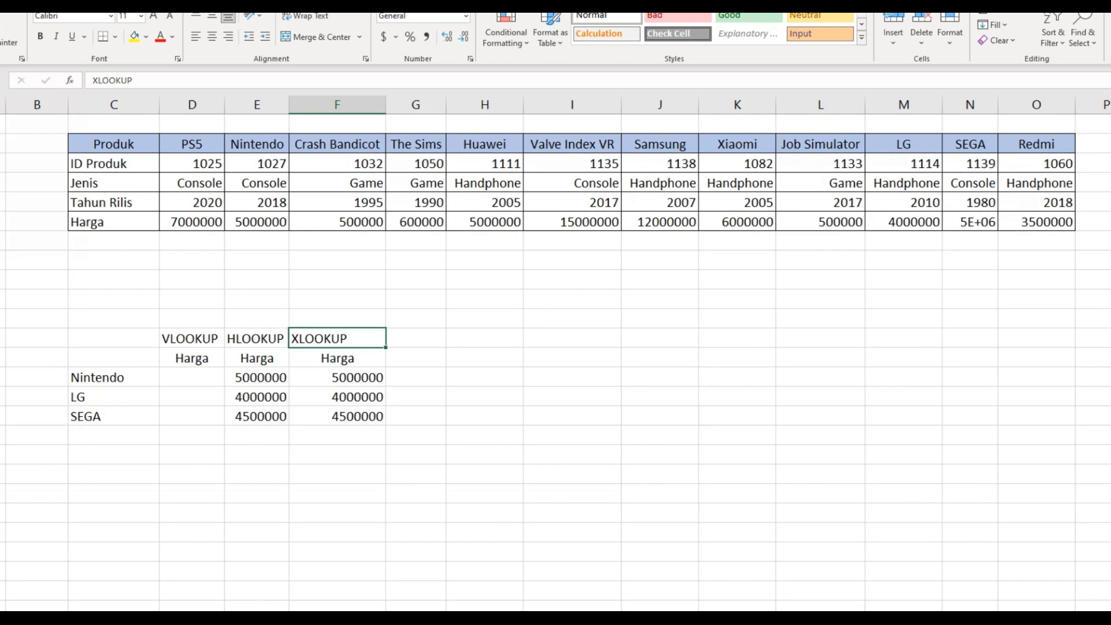
# - Switch to the sheet with the diameter price table and clear the existing lookup results in K7:M9
pyautogui.click(502, 616)
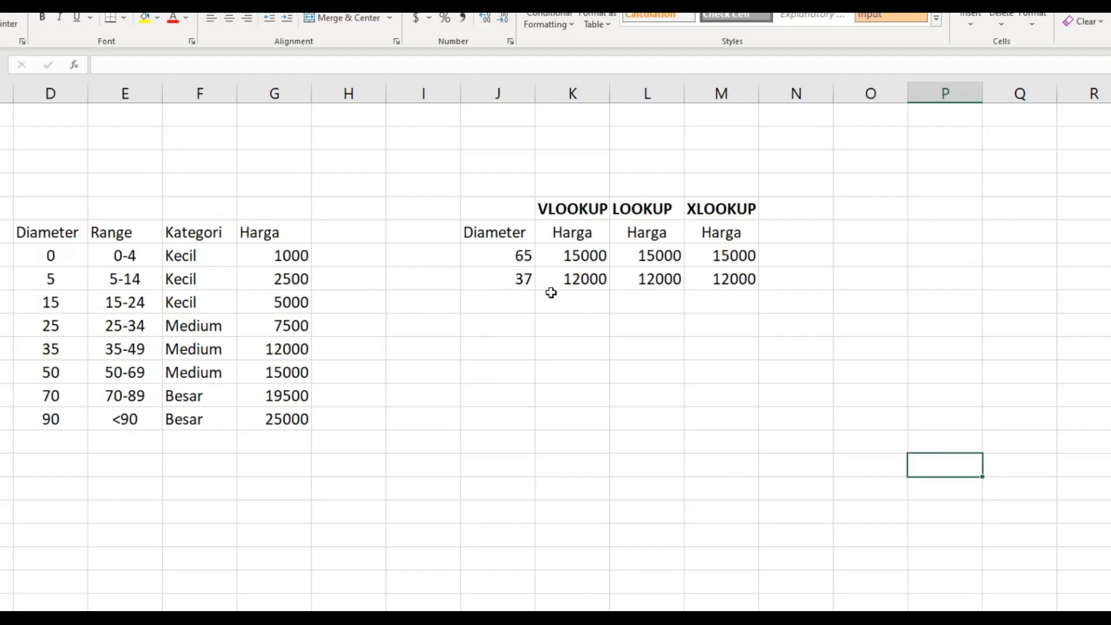
pyautogui.moveTo(579, 260); pyautogui.dragTo(729, 301)
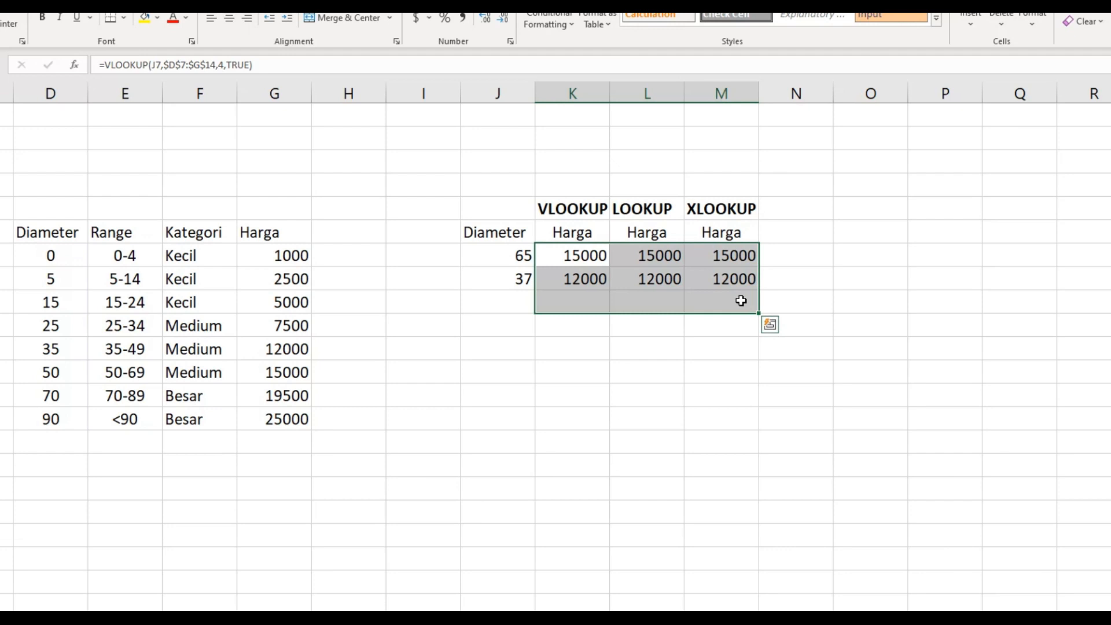
pyautogui.press('Delete')
pyautogui.click(540, 317)
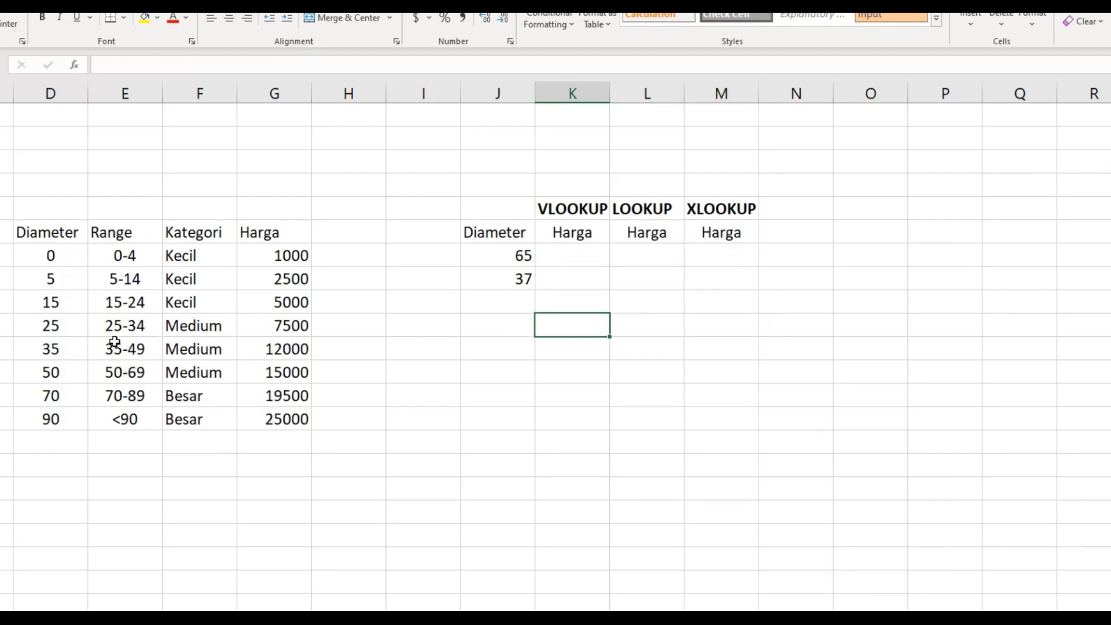
# - Examine how the table's Diameter, Range, Kategori and Harga columns relate, and the diameter in J7 that needs a price
pyautogui.click(59, 253)
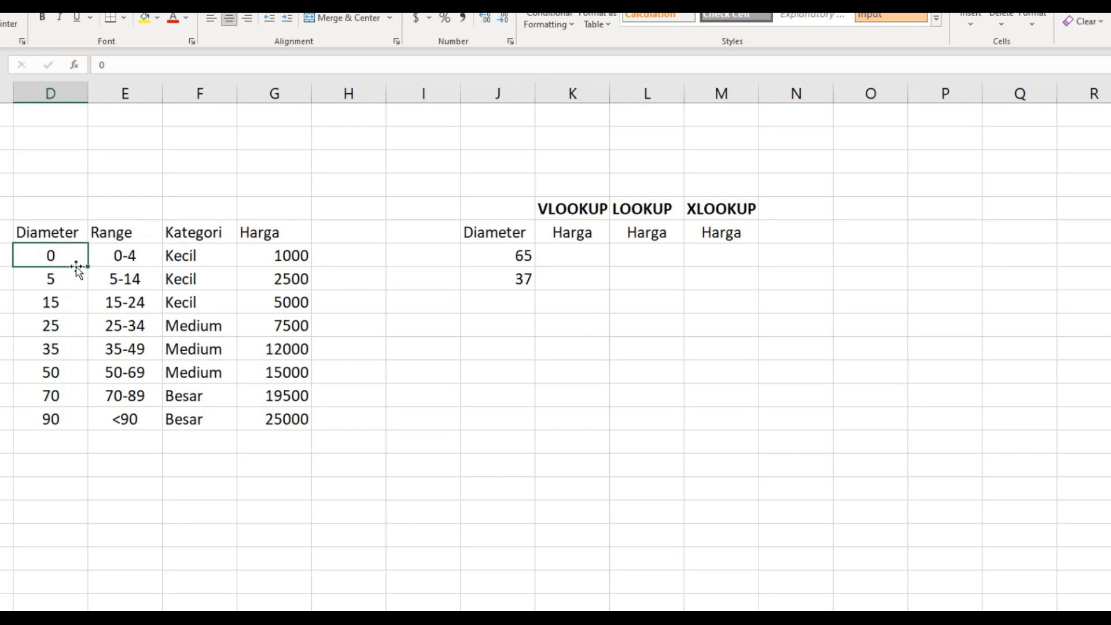
pyautogui.click(150, 264)
pyautogui.click(207, 254)
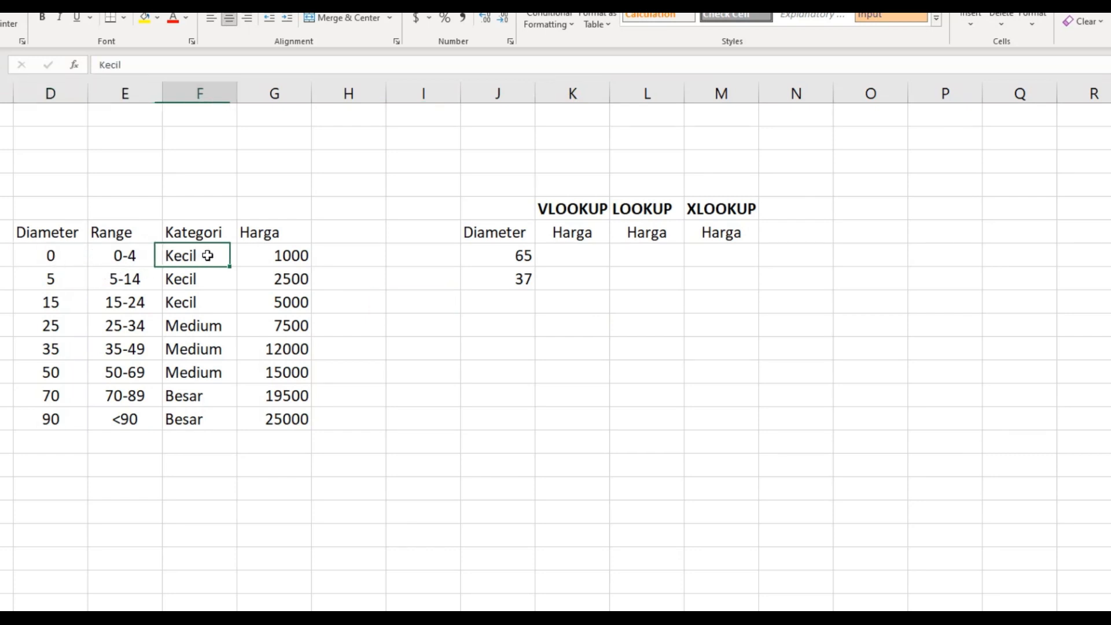
pyautogui.click(241, 257)
pyautogui.click(58, 283)
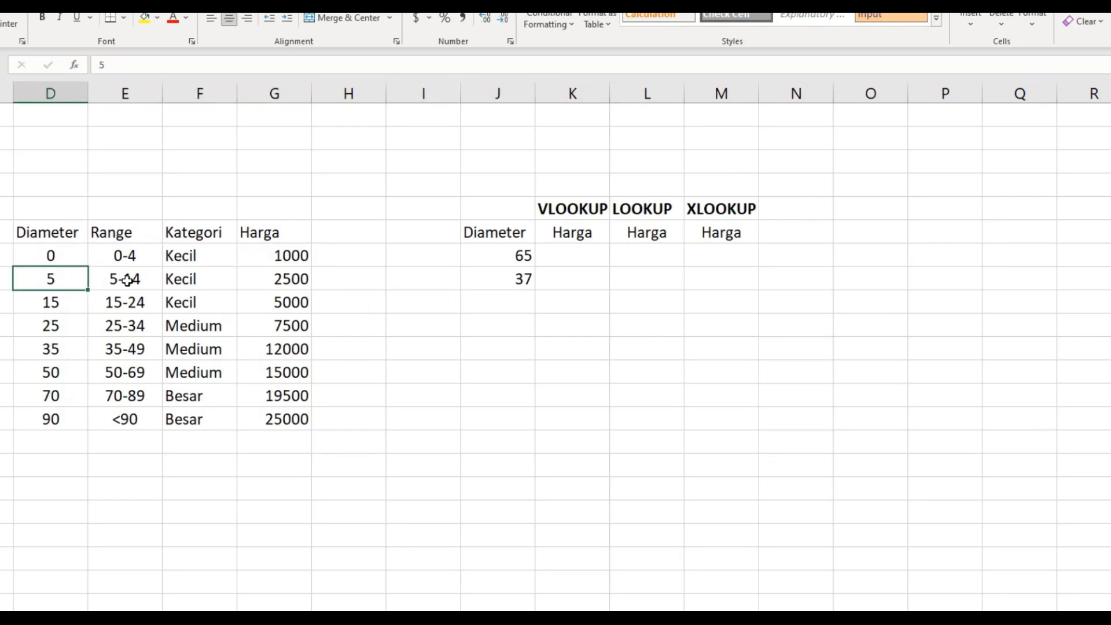
pyautogui.click(297, 281)
pyautogui.click(73, 306)
pyautogui.click(520, 259)
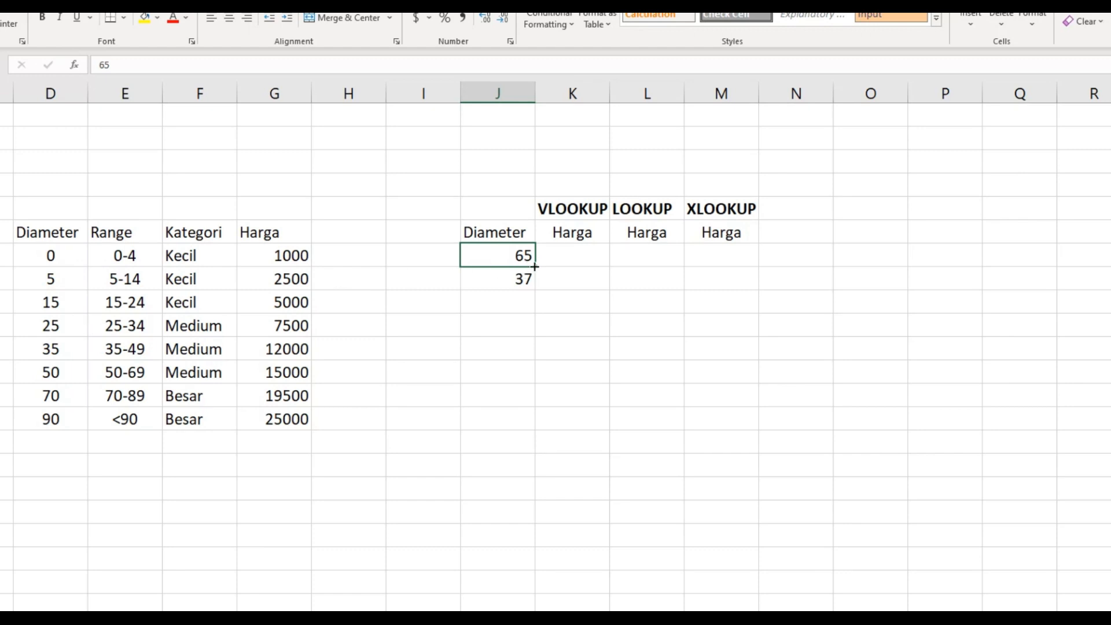
# - Enter a VLOOKUP in K7 that looks up J7 in the absolute range $D$7:$G$14, returning column 4 with approximate match (TRUE)
pyautogui.click(590, 255)
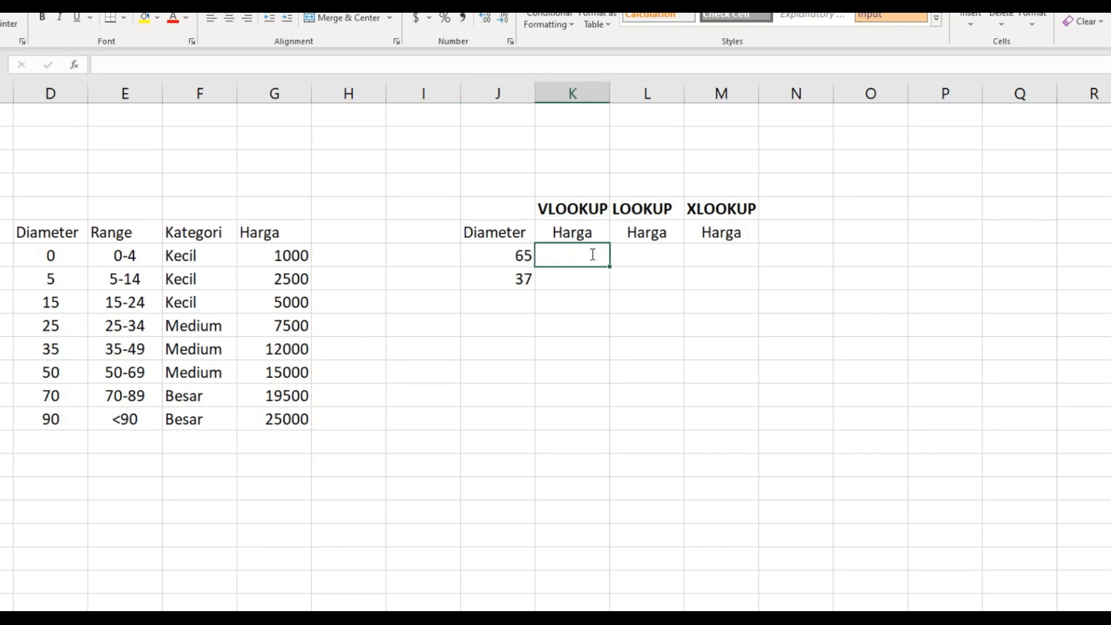
pyautogui.write('=VLOOKUP(')
pyautogui.press('Left')
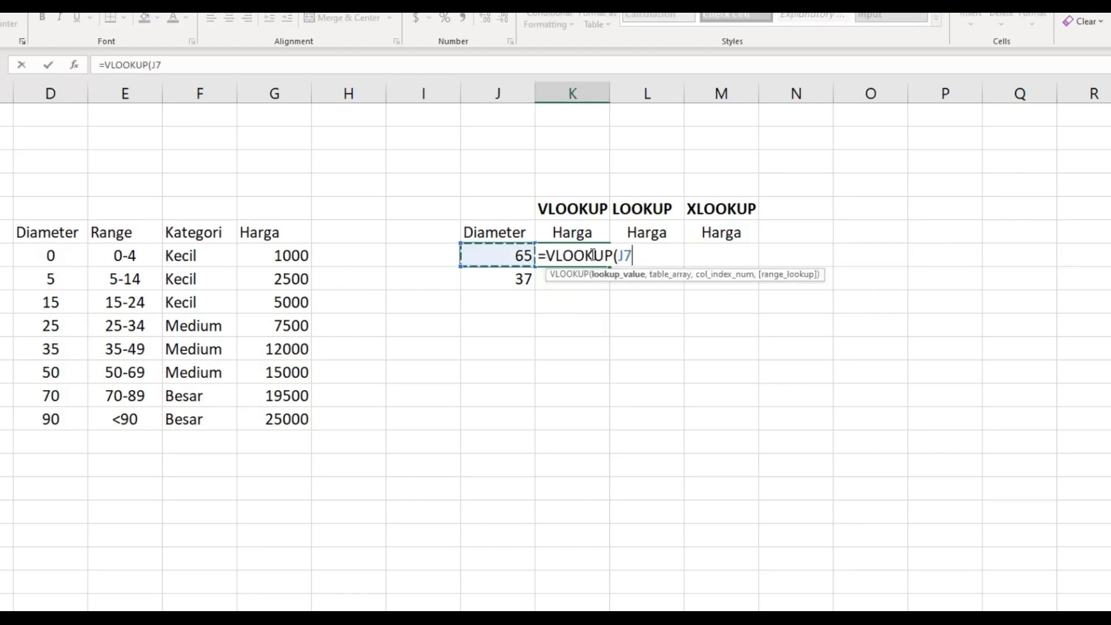
pyautogui.write(',')
pyautogui.moveTo(51, 255); pyautogui.dragTo(267, 416)
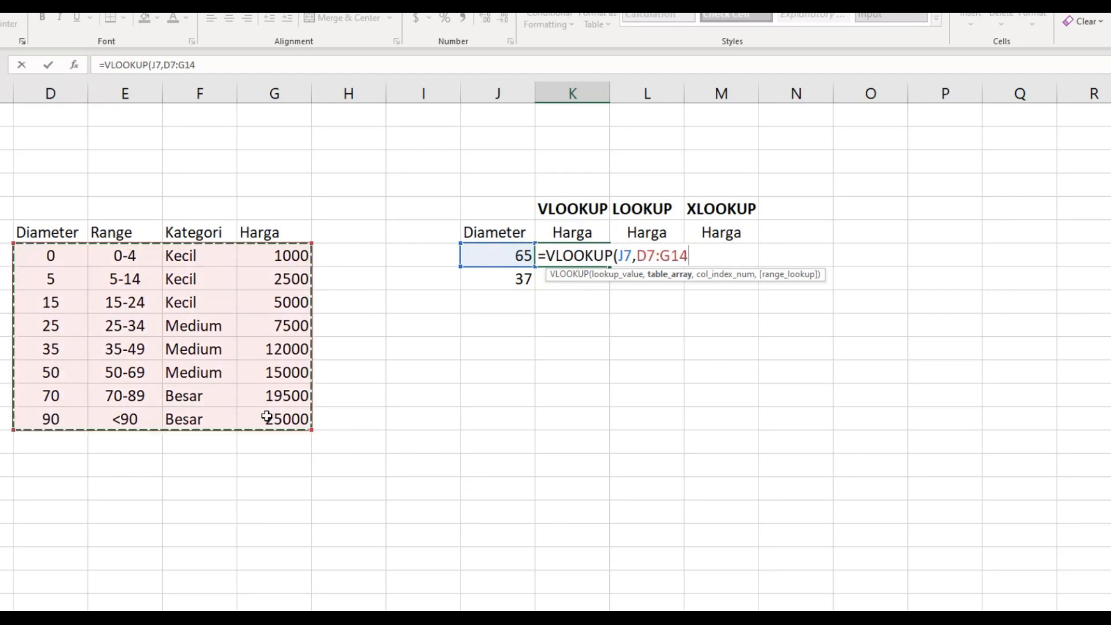
pyautogui.press('F4')
pyautogui.write(',')
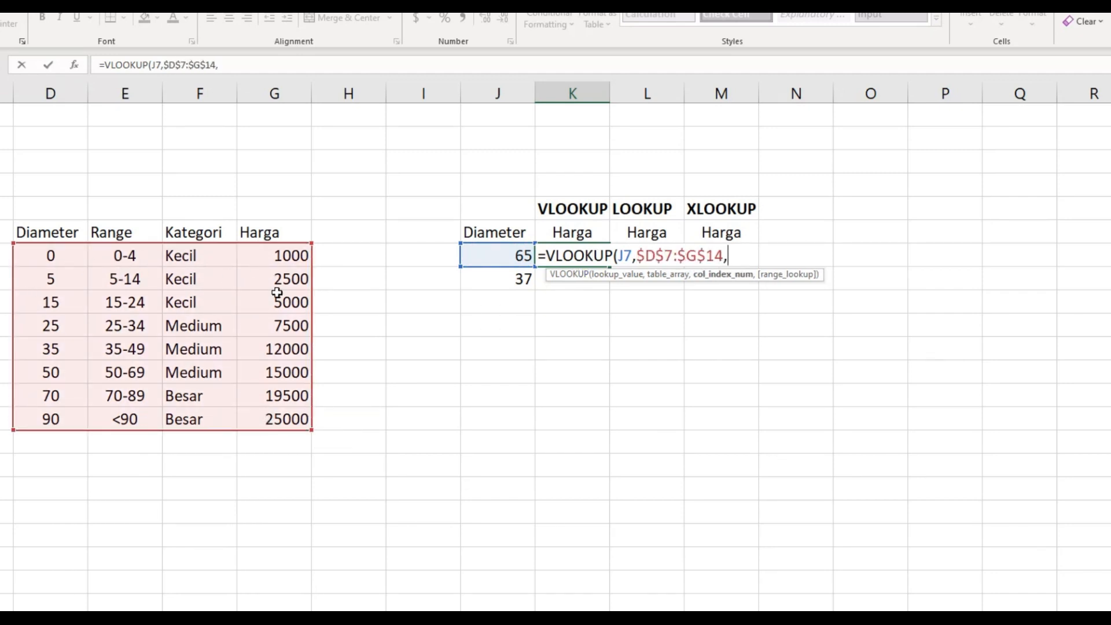
pyautogui.write('4,')
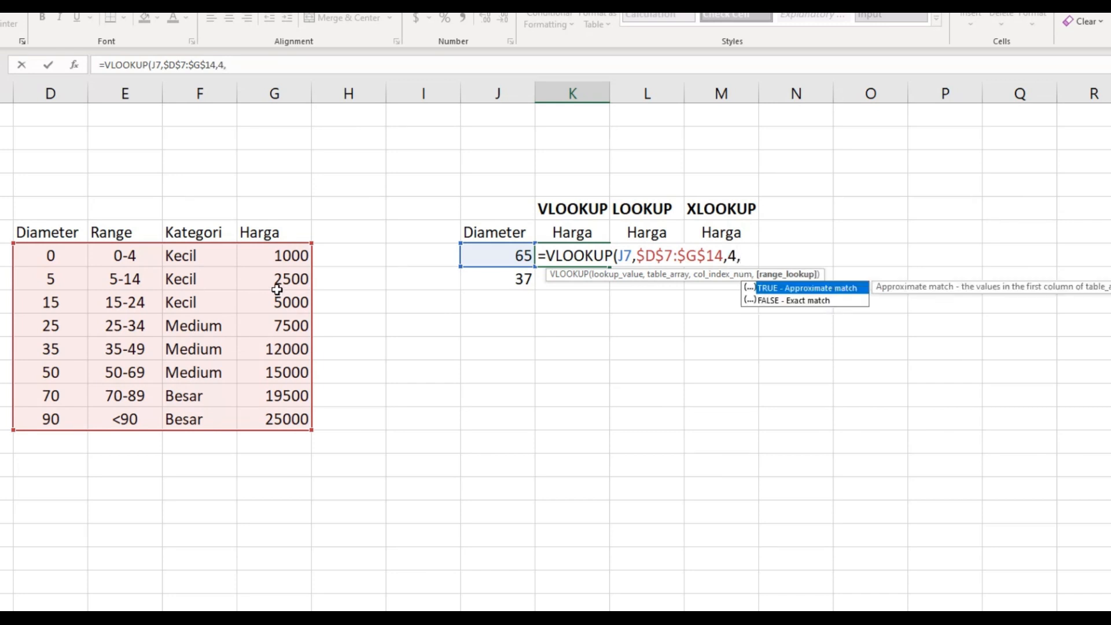
pyautogui.press('Tab')
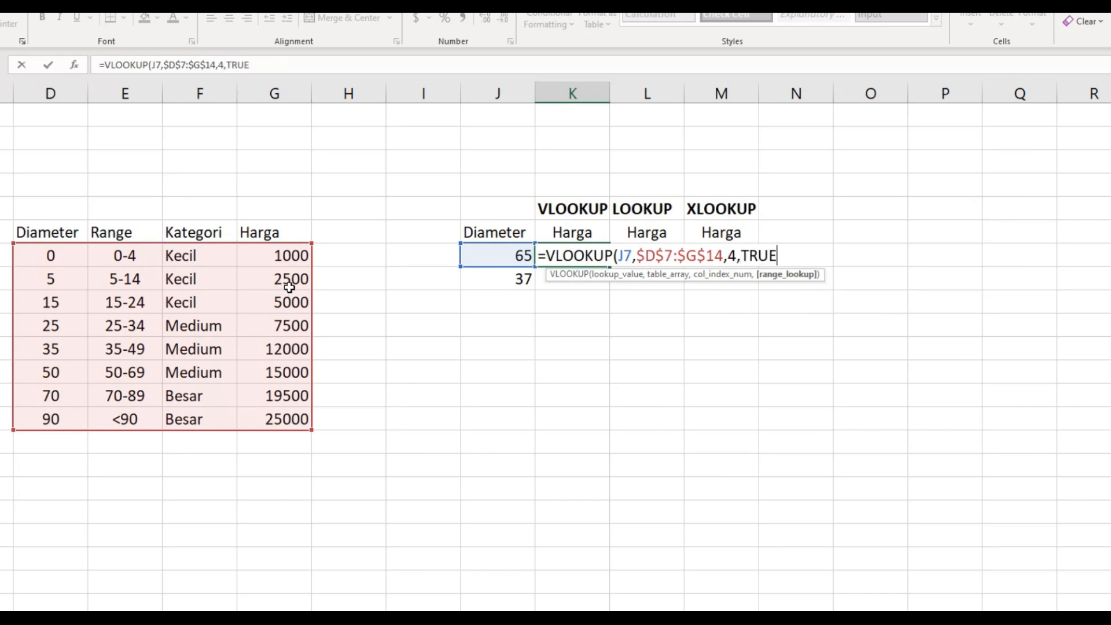
pyautogui.press('Return')
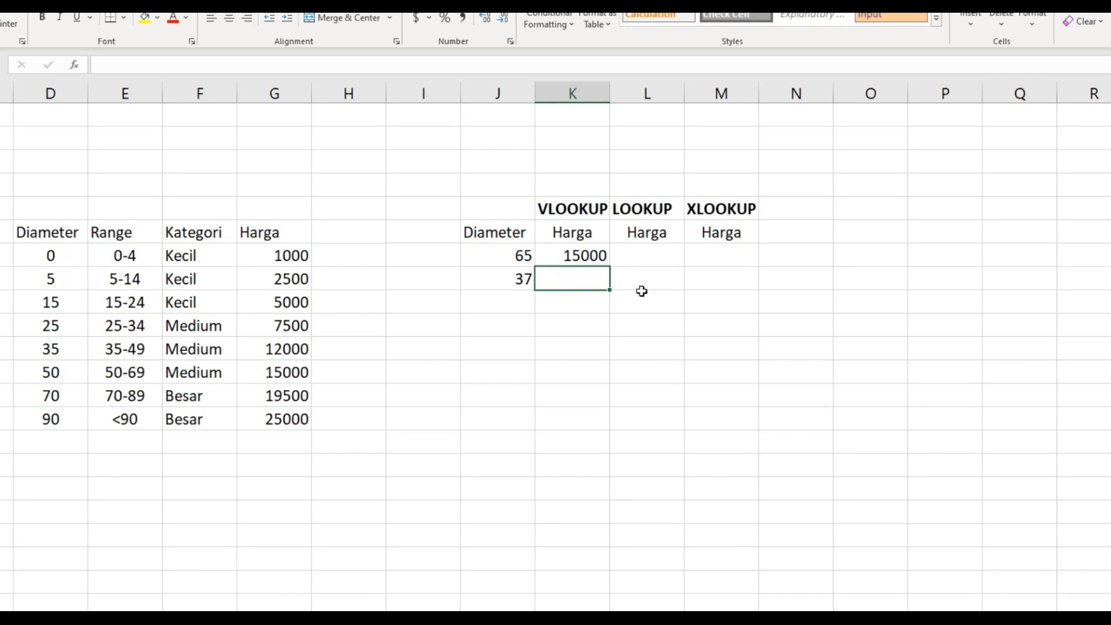
# - Fill the VLOOKUP formula from K7 down to K8
pyautogui.click(587, 255)
pyautogui.moveTo(609, 266); pyautogui.dragTo(609, 288)
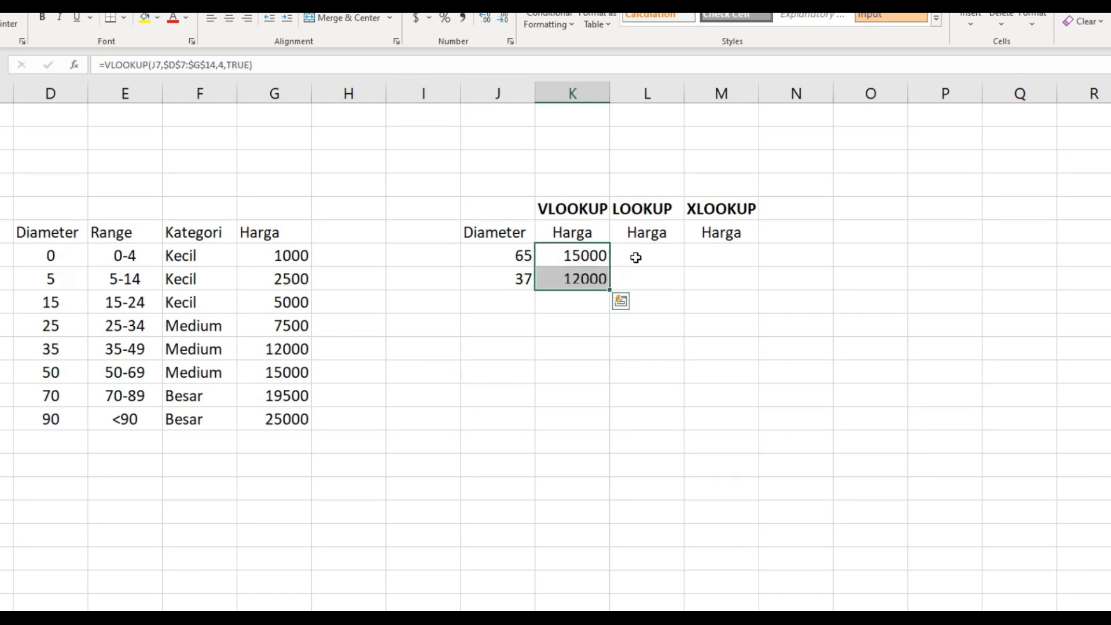
# - Enter a LOOKUP in L7 for J7 with absolute lookup vector $D$7:$D$14 and result vector $G$7:$G$14, and fill it down to L8
pyautogui.click(636, 257)
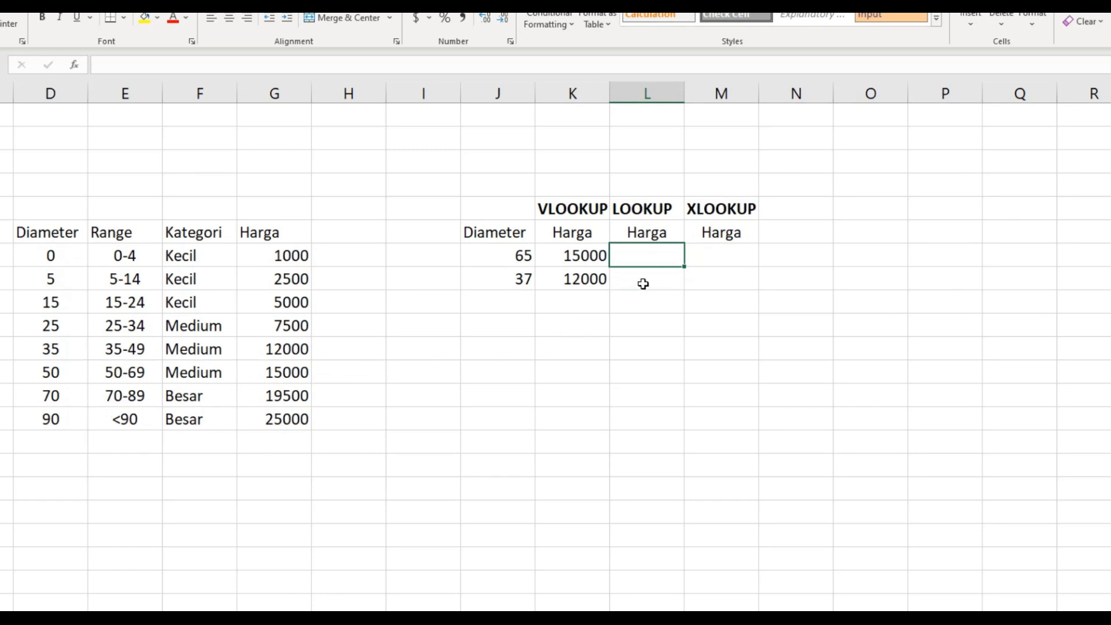
pyautogui.write('=LOO')
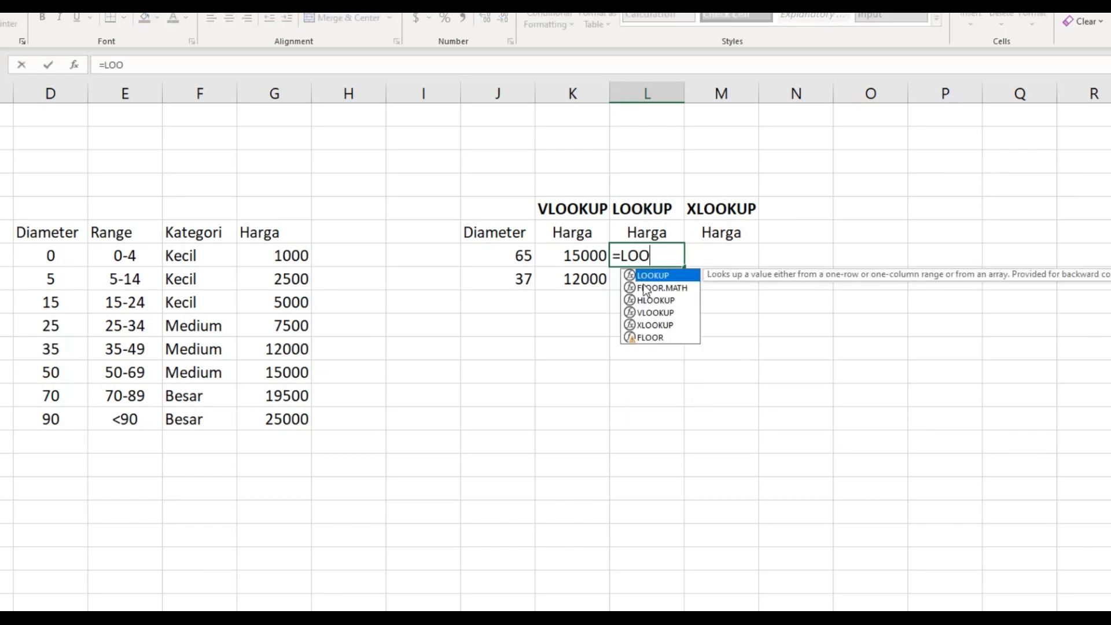
pyautogui.press('Tab')
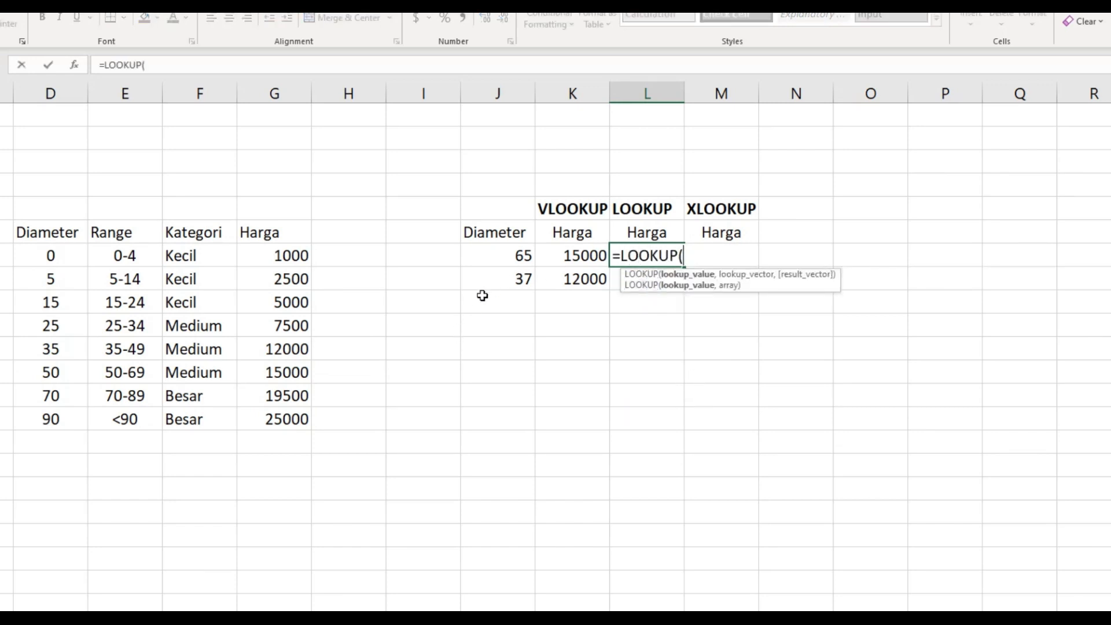
pyautogui.click(490, 257)
pyautogui.write(',')
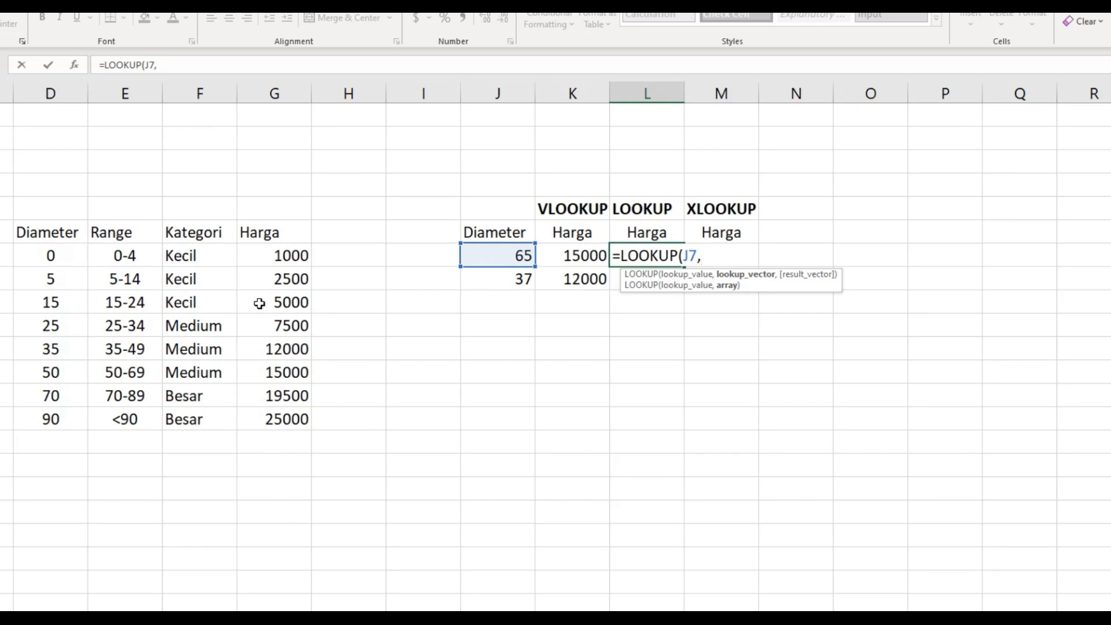
pyautogui.moveTo(58, 258); pyautogui.dragTo(64, 409)
pyautogui.press('F4')
pyautogui.write(',')
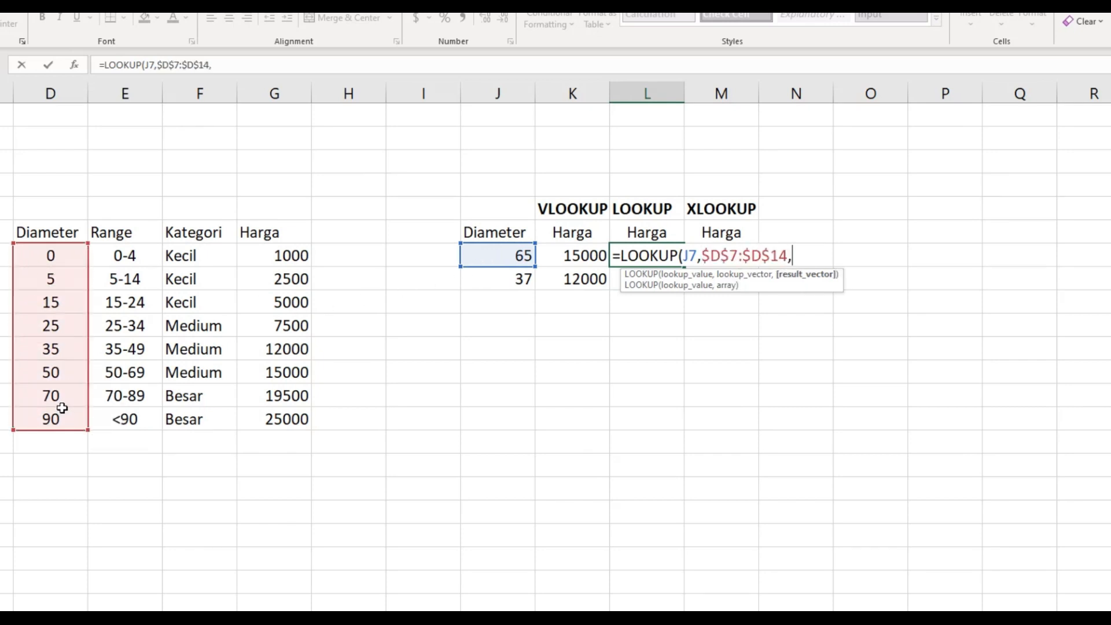
pyautogui.moveTo(287, 258); pyautogui.dragTo(273, 414)
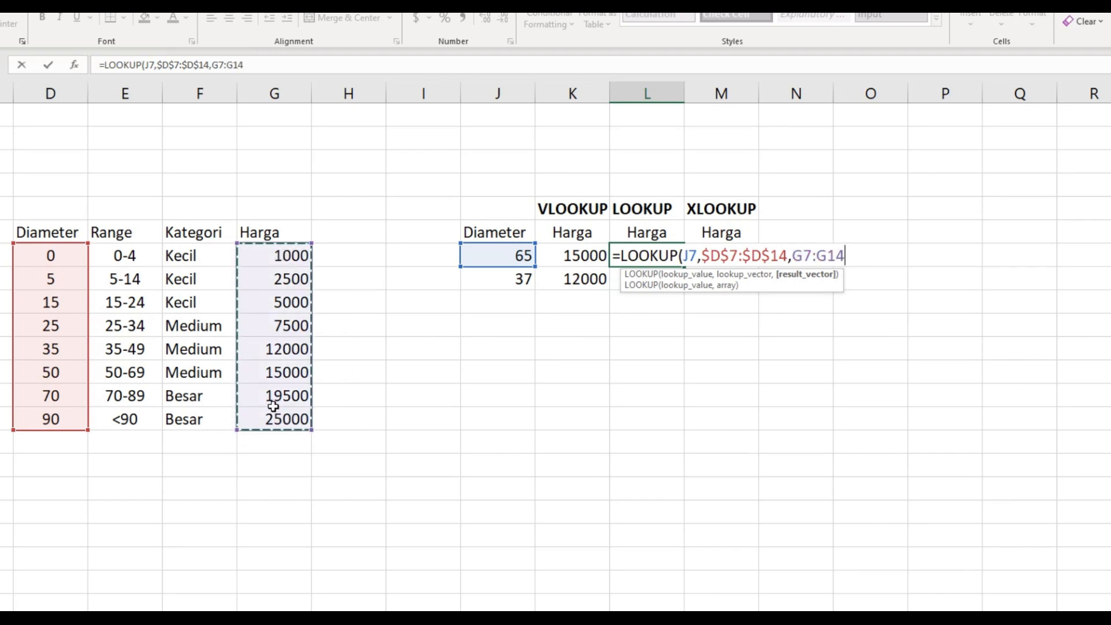
pyautogui.press('F4')
pyautogui.press('Return')
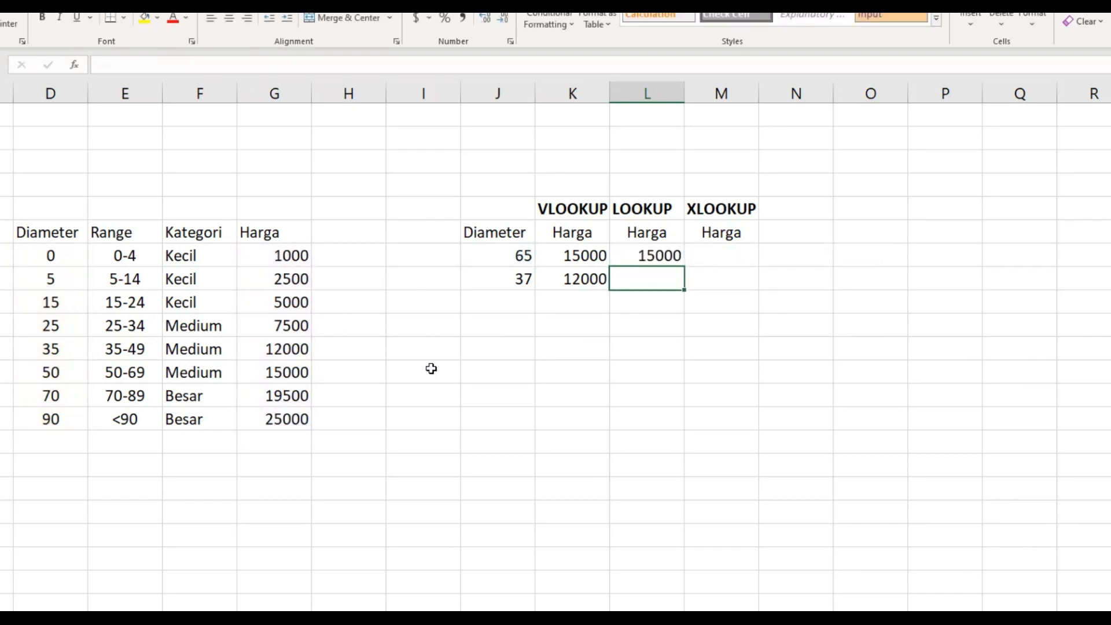
pyautogui.click(674, 257)
pyautogui.moveTo(682, 266); pyautogui.dragTo(675, 276)
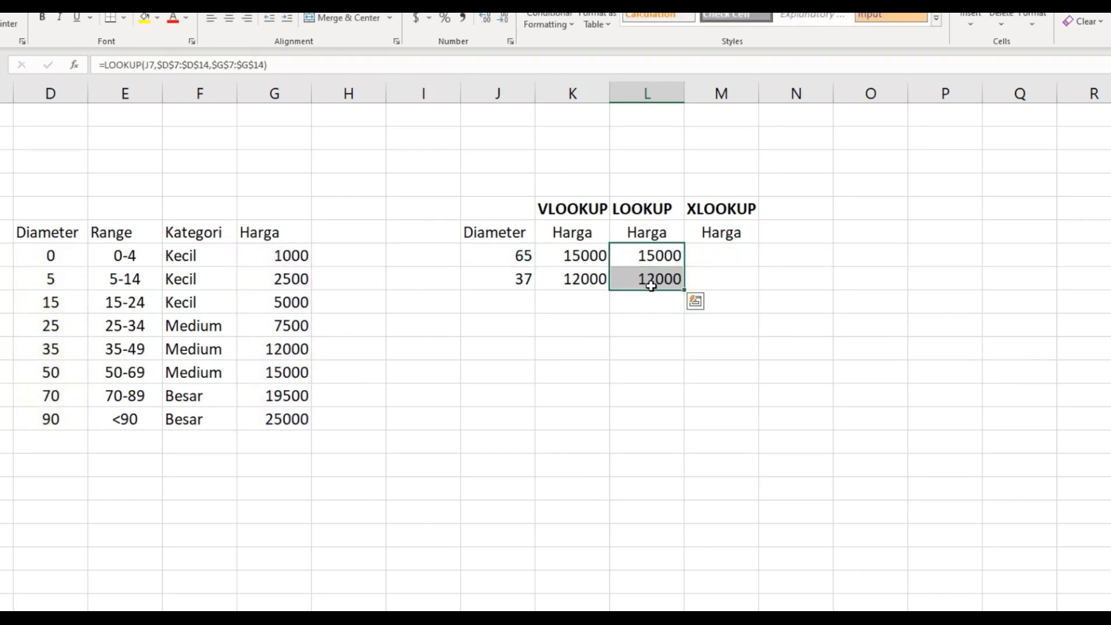
# - Start an XLOOKUP in M7 with J7 as the lookup value and the absolute Diameter lookup array $D$7:$D$14
pyautogui.click(726, 250)
pyautogui.write('=XL')
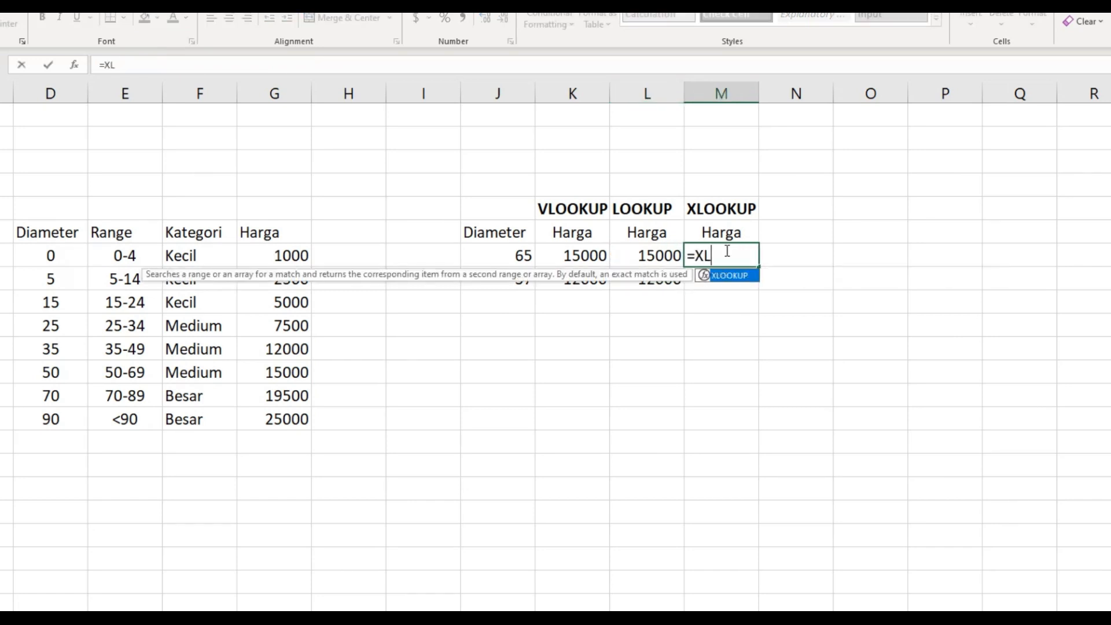
pyautogui.press('Tab')
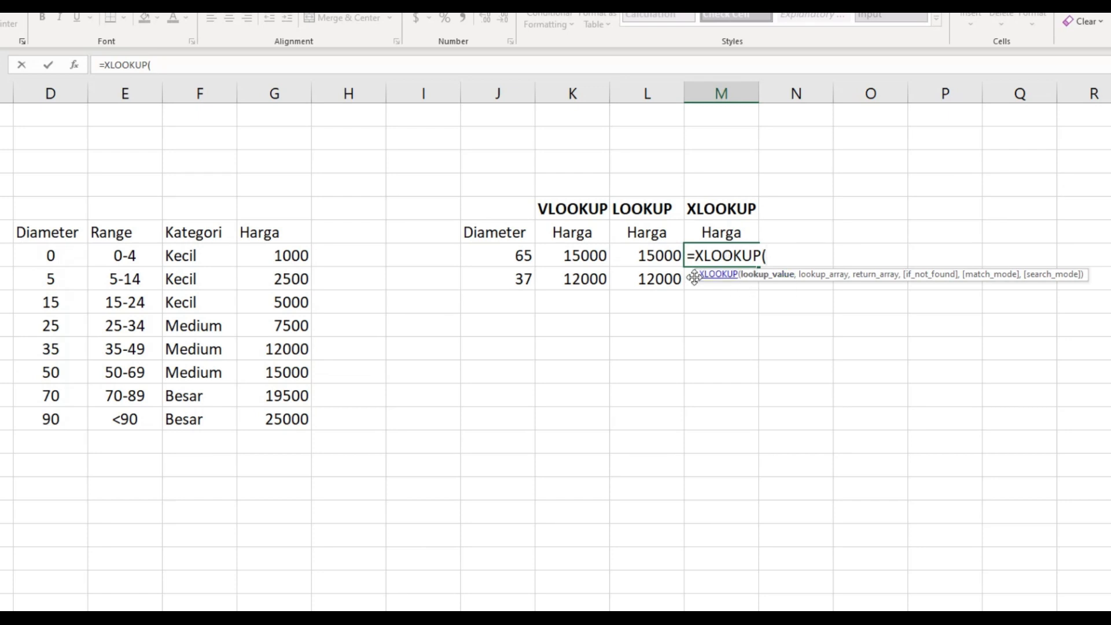
pyautogui.click(515, 258)
pyautogui.write(',')
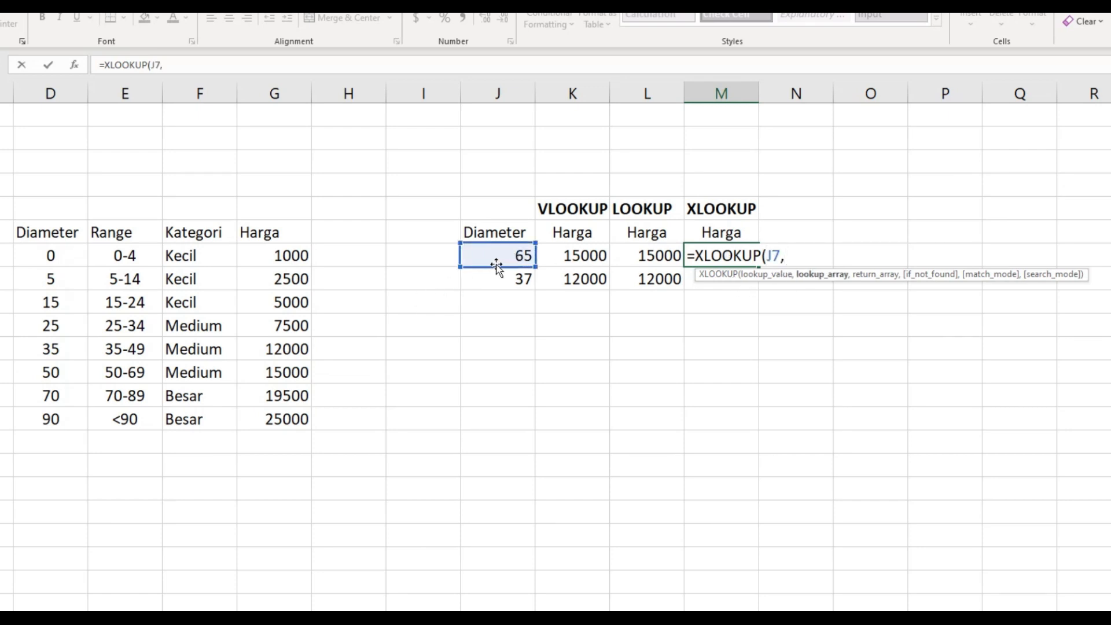
pyautogui.moveTo(62, 257); pyautogui.dragTo(59, 420)
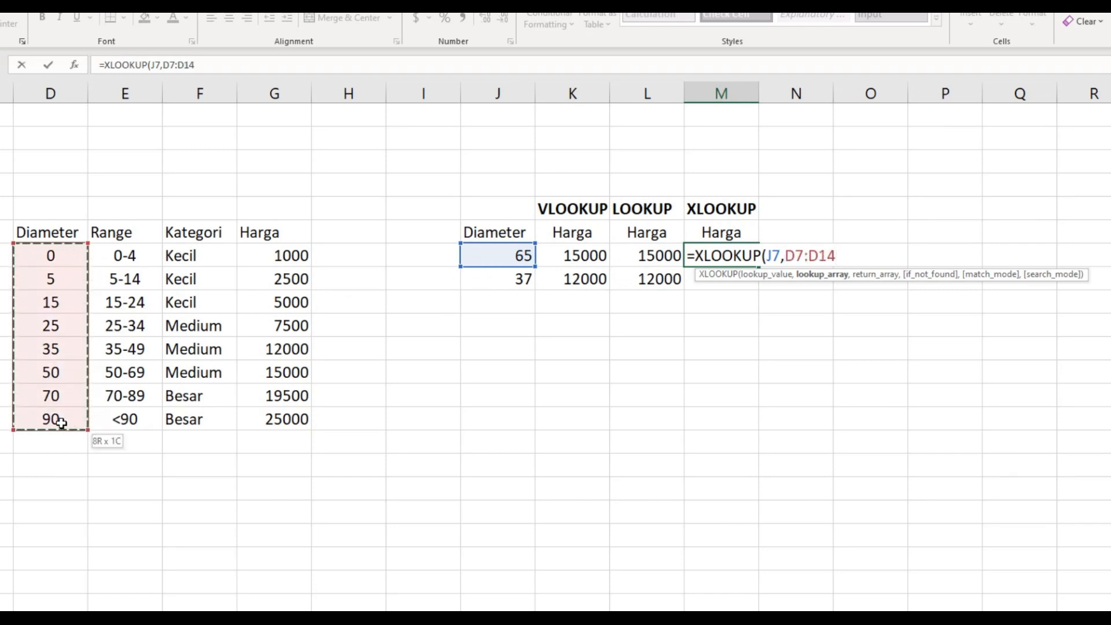
pyautogui.press('F4')
pyautogui.write(',')
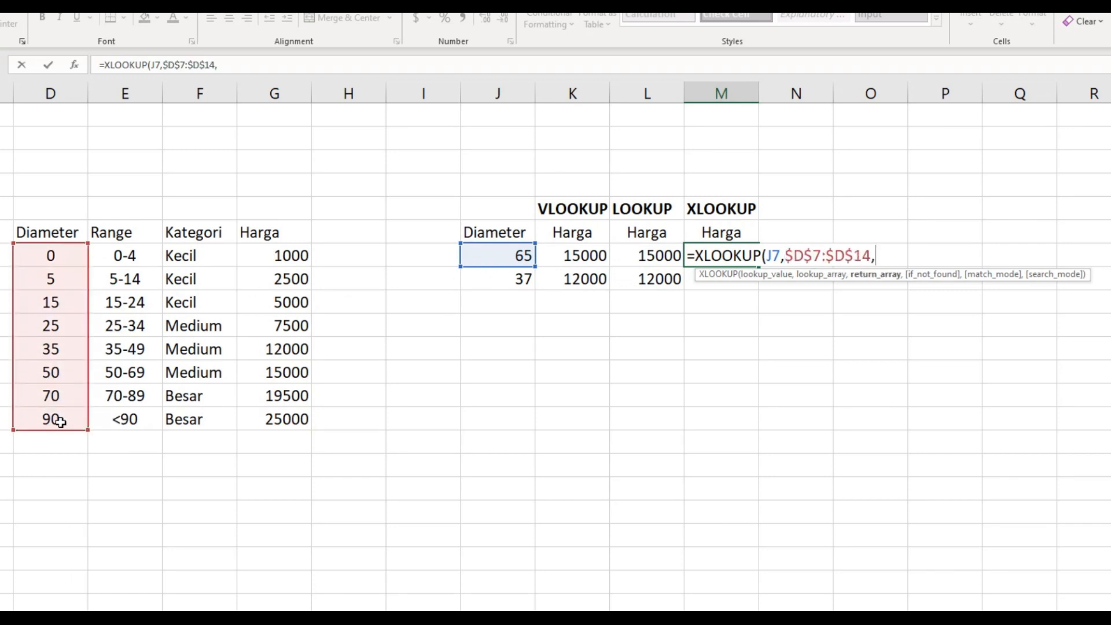
# - Complete the XLOOKUP with return array $G$7:$G$14 and match mode -1 (exact match or next smaller item), and fill it down to M8
pyautogui.moveTo(280, 257); pyautogui.dragTo(288, 410)
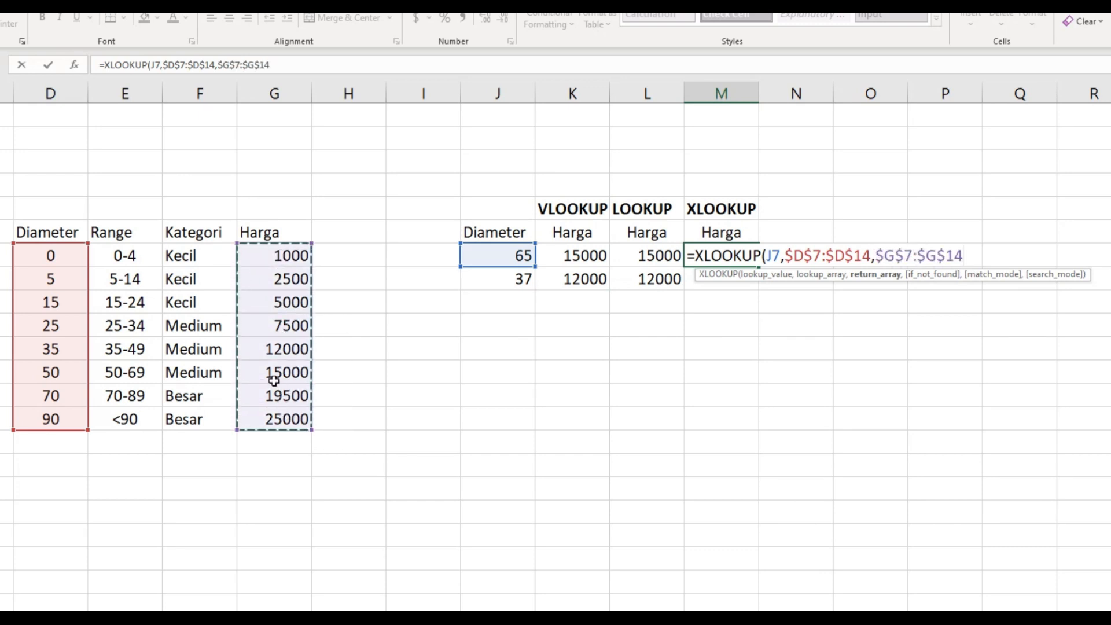
pyautogui.write(',,')
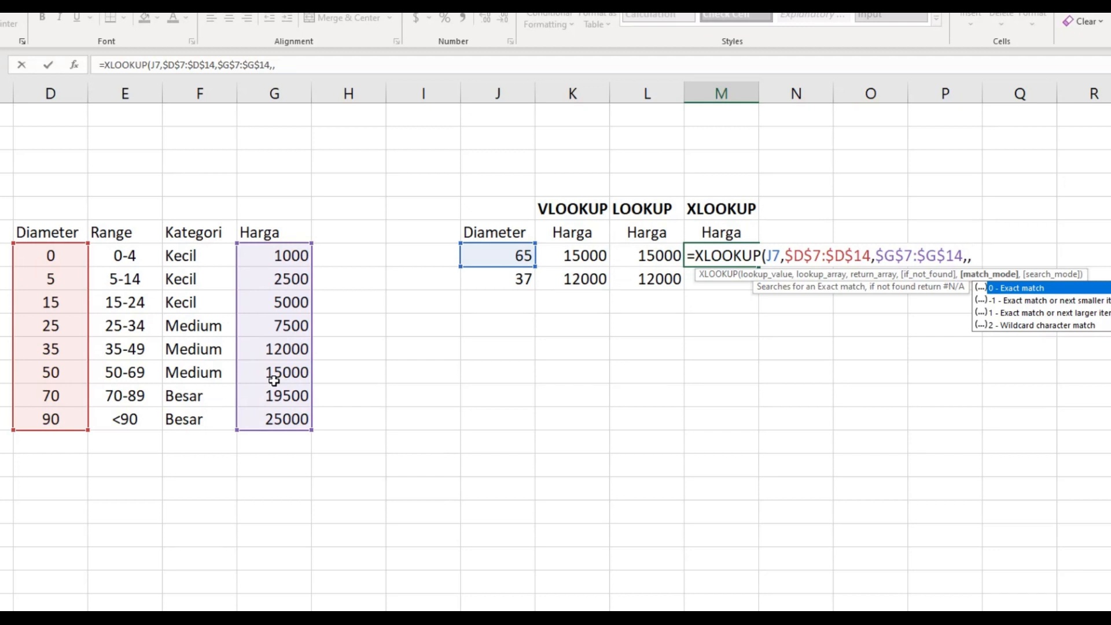
pyautogui.press('Down')
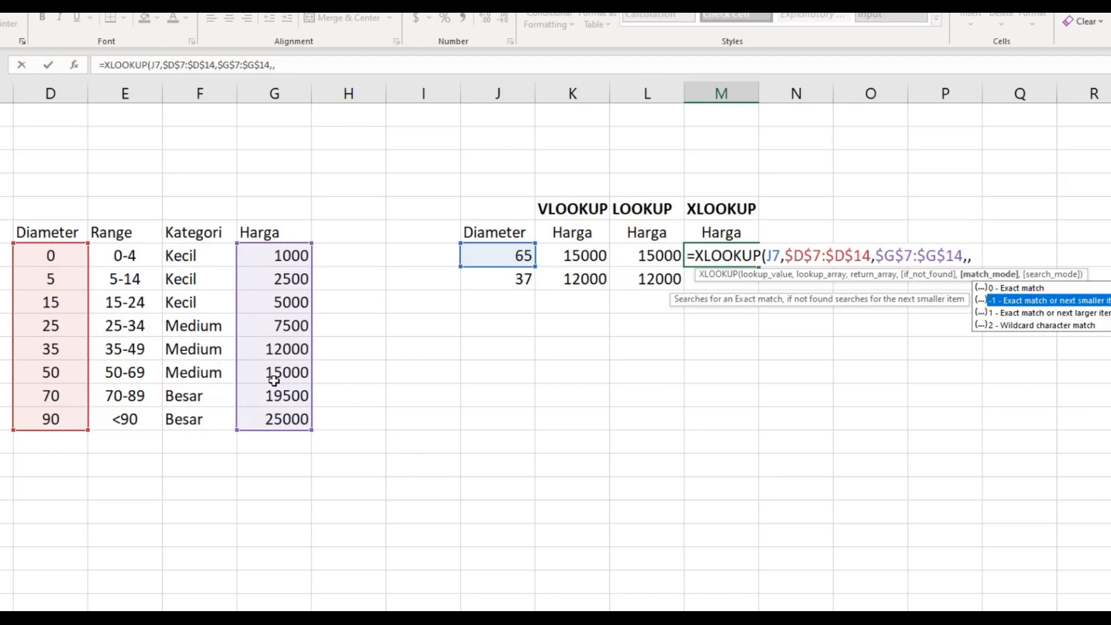
pyautogui.press('Tab')
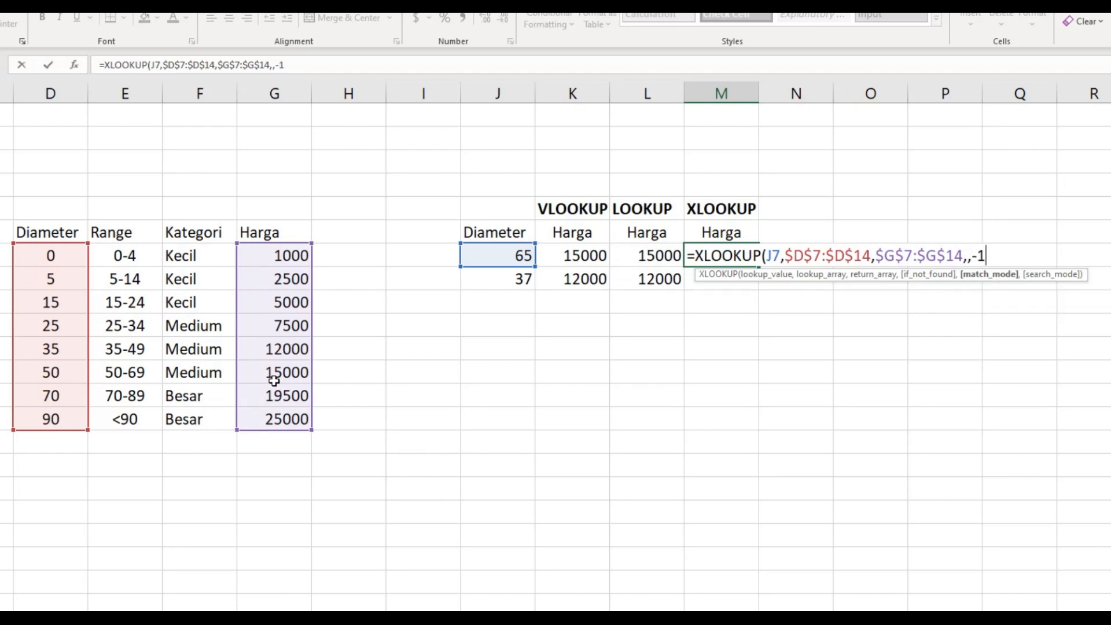
pyautogui.press('Return')
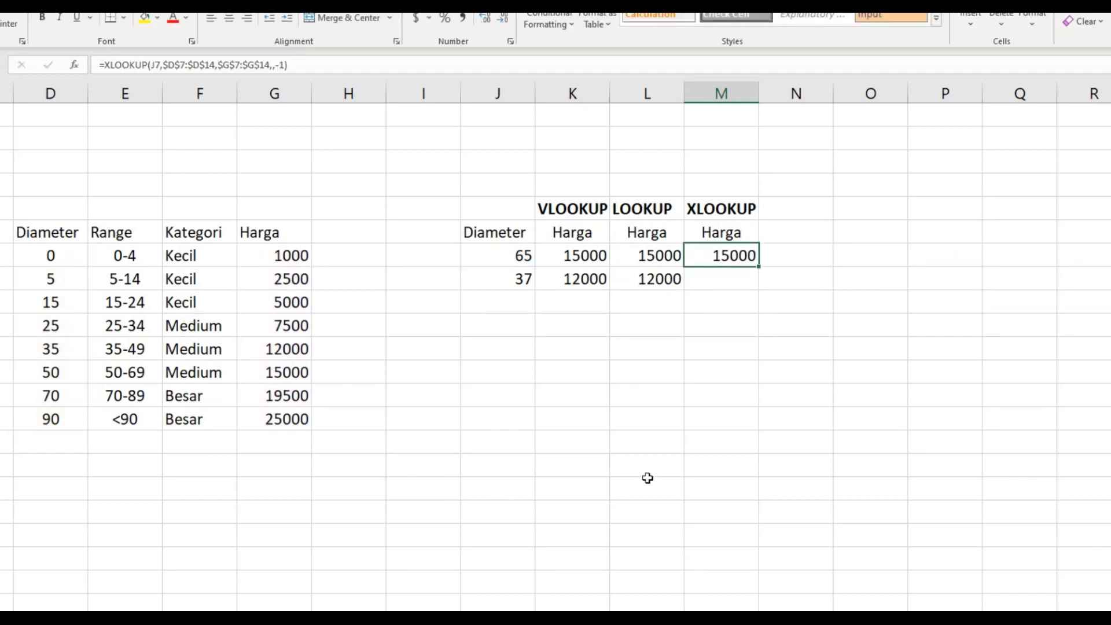
pyautogui.moveTo(758, 267); pyautogui.dragTo(759, 284)
pyautogui.click(772, 258)
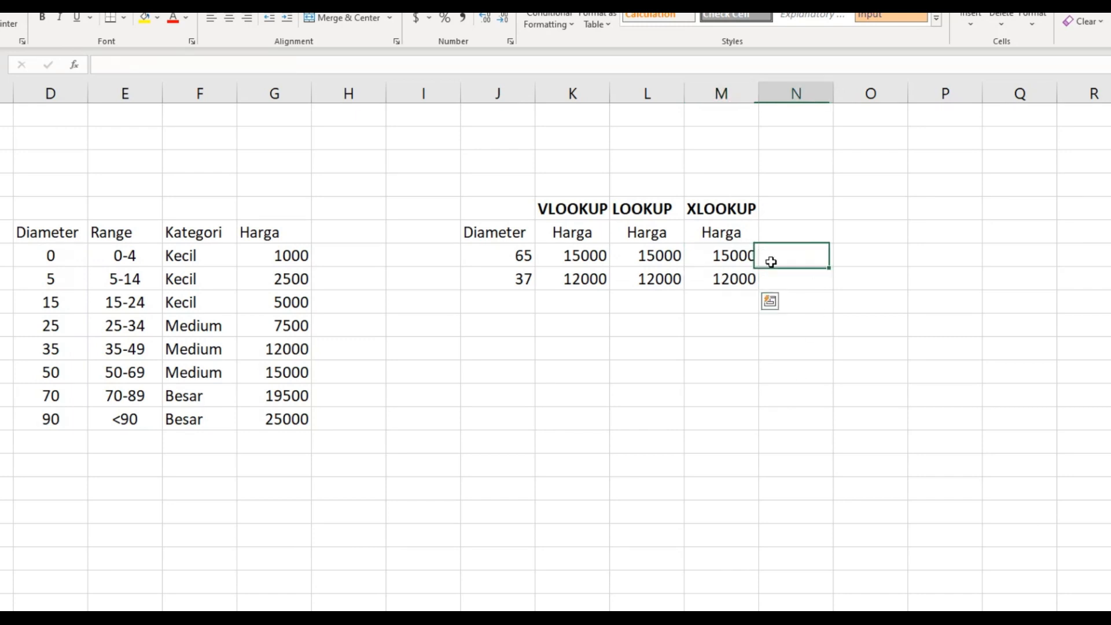
pyautogui.click(703, 261)
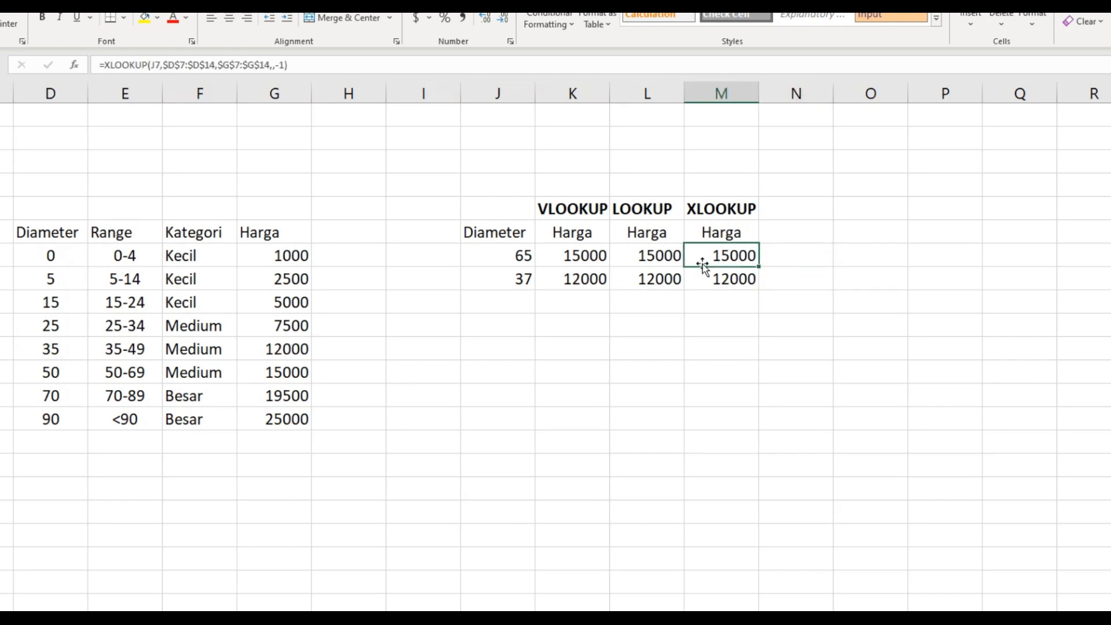
# - Add filters to the price table D6:G14 and sort it by Diameter from largest to smallest
pyautogui.moveTo(58, 236); pyautogui.dragTo(283, 410)
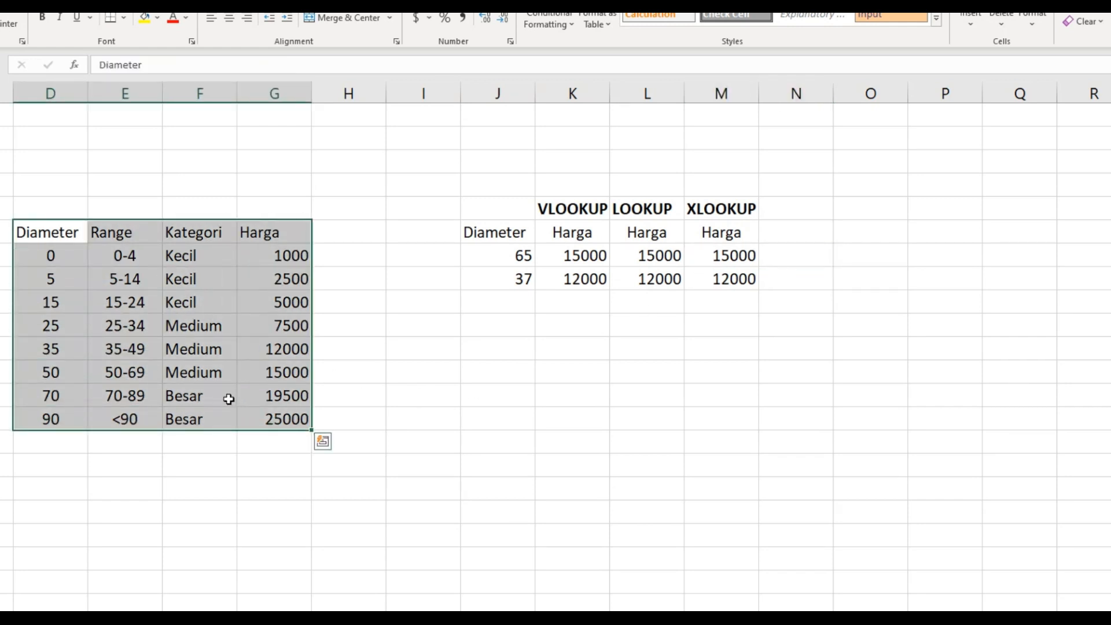
pyautogui.hotkey('ctrl', 'shift', 'l')
pyautogui.click(78, 274)
pyautogui.click(81, 235)
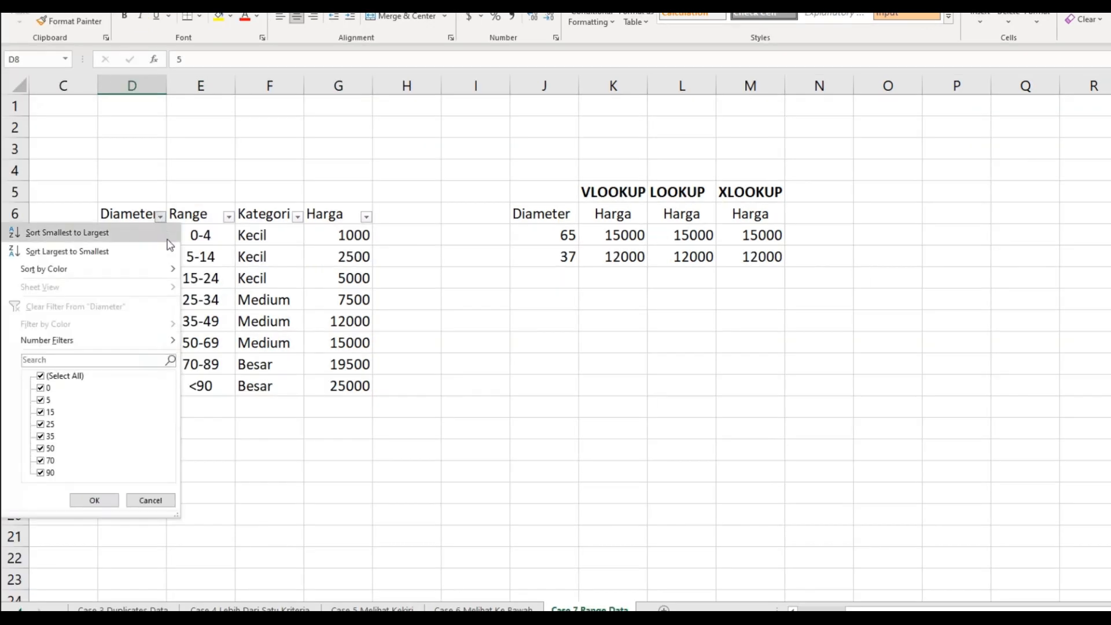
pyautogui.click(86, 252)
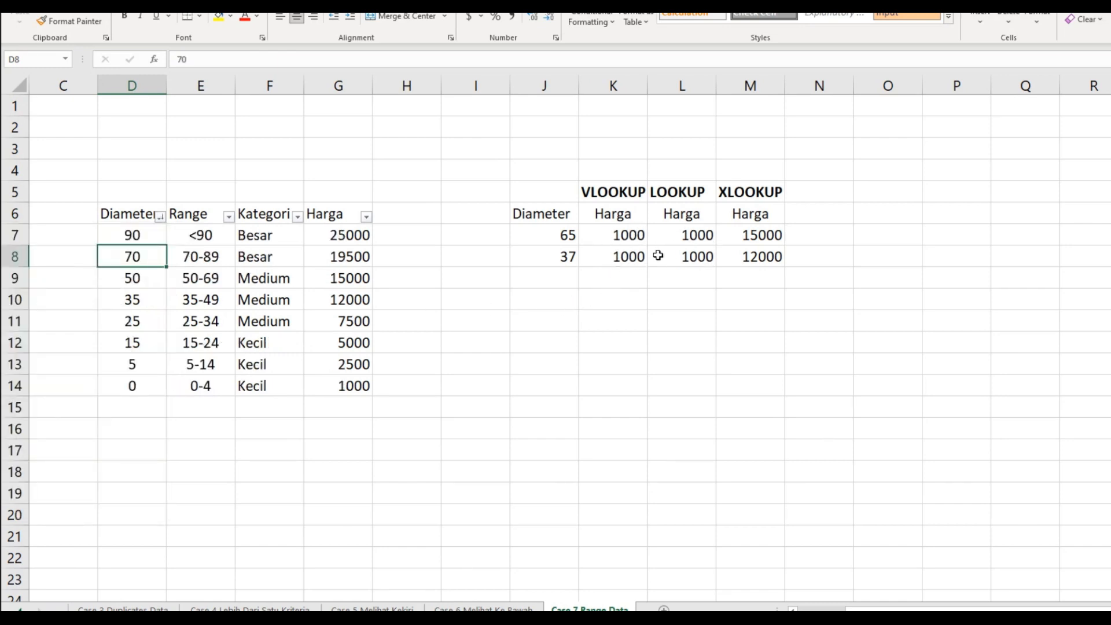
# - Compare the LOOKUP result in L7 and the XLOOKUP result in M7 against the descending Diameter column D7:D14
pyautogui.click(684, 243)
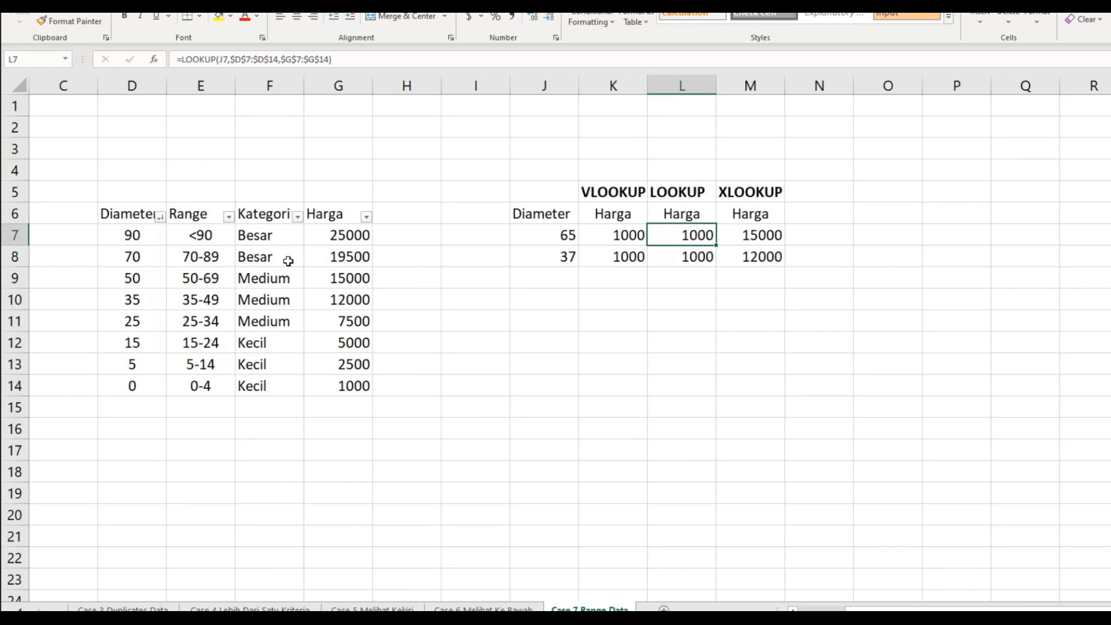
pyautogui.moveTo(149, 241); pyautogui.dragTo(151, 389)
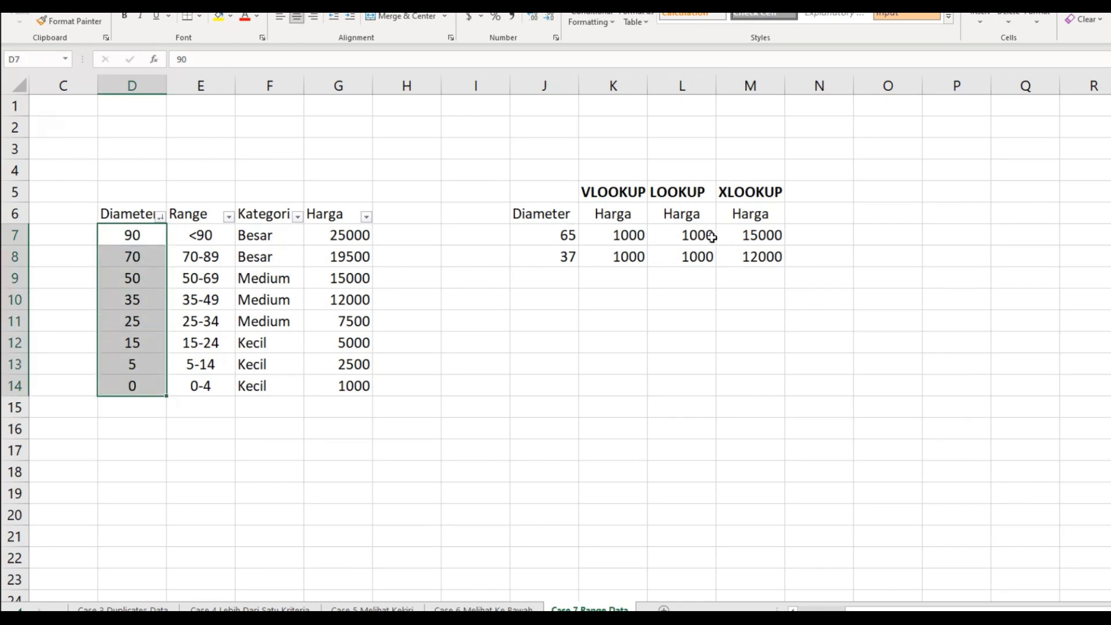
pyautogui.click(757, 234)
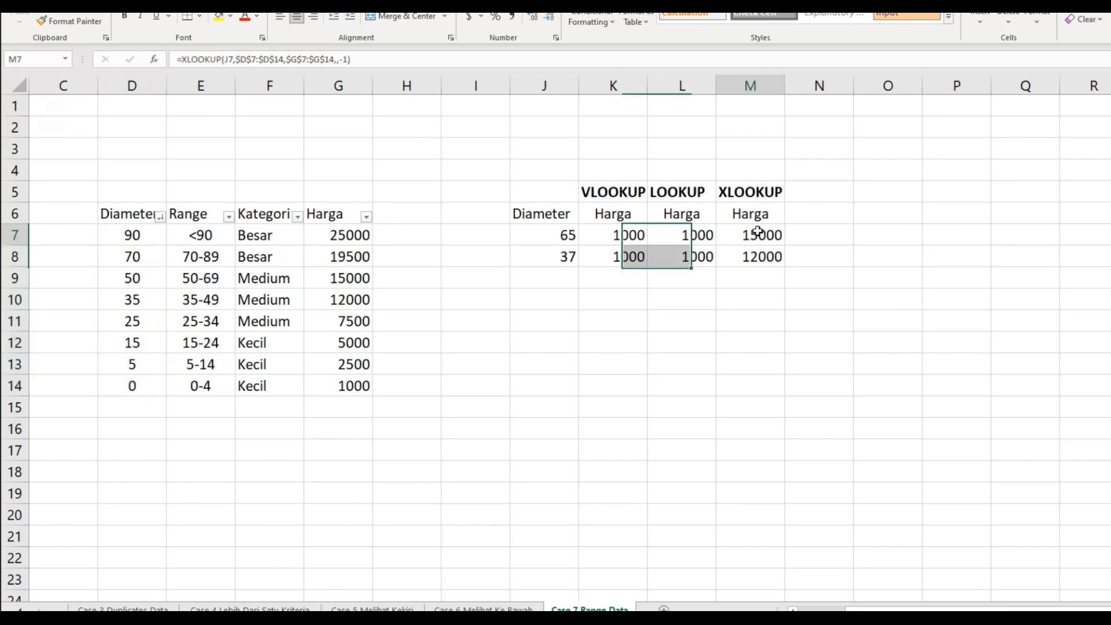